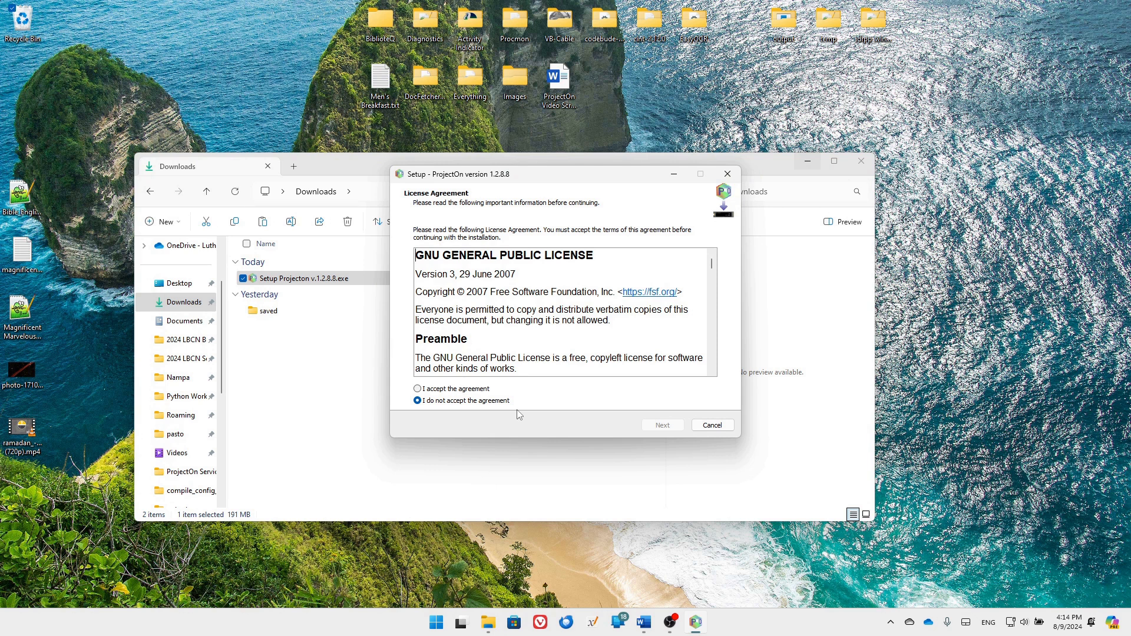
Accept the license and install ProjectOn in the default folder with a desktop shortcut, then launch it
left_click(457, 390)
left_click(663, 426)
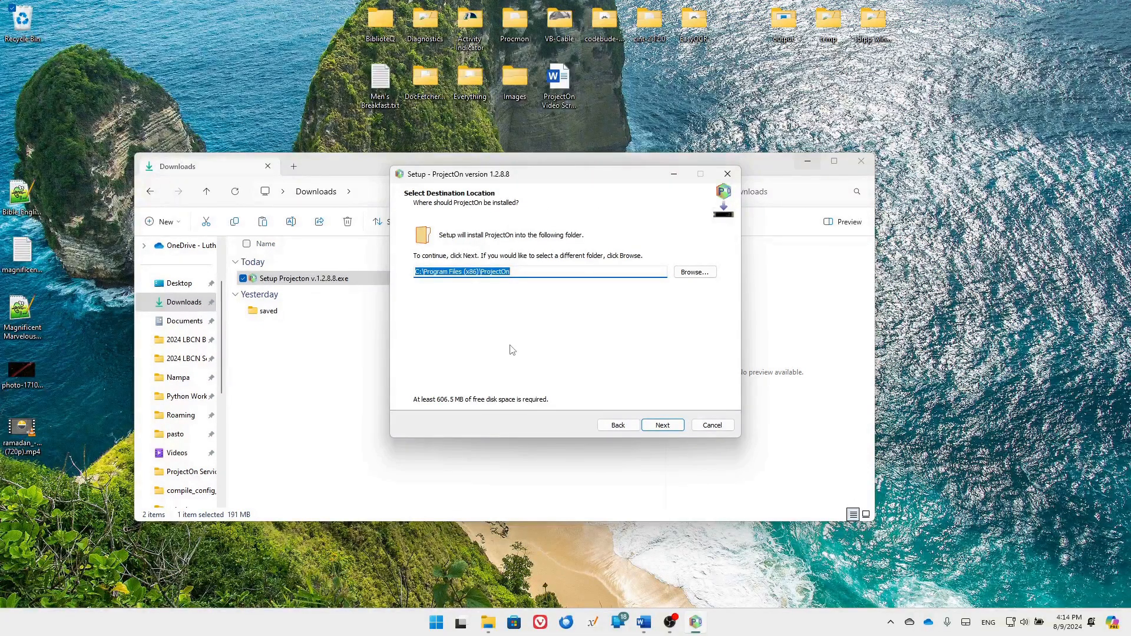
left_click(667, 428)
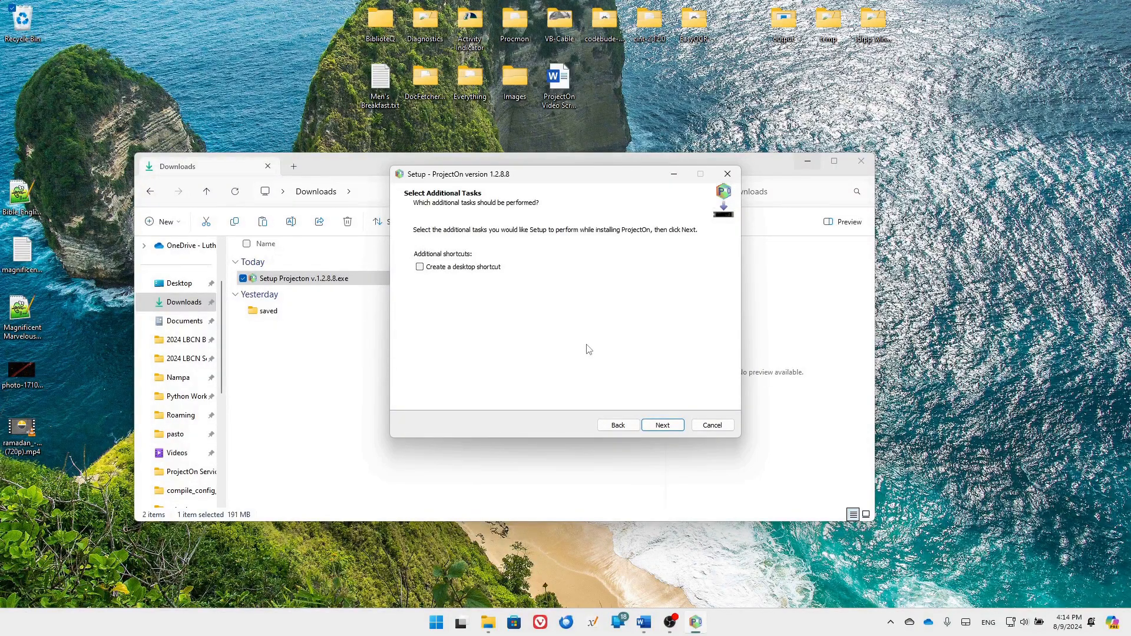
left_click(420, 269)
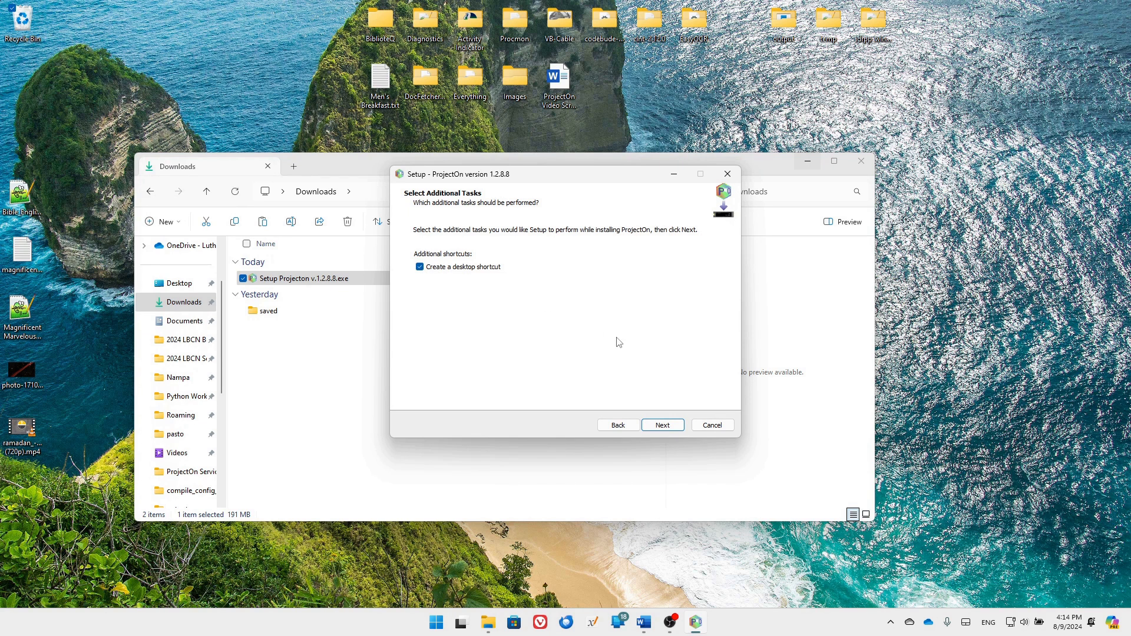
left_click(663, 426)
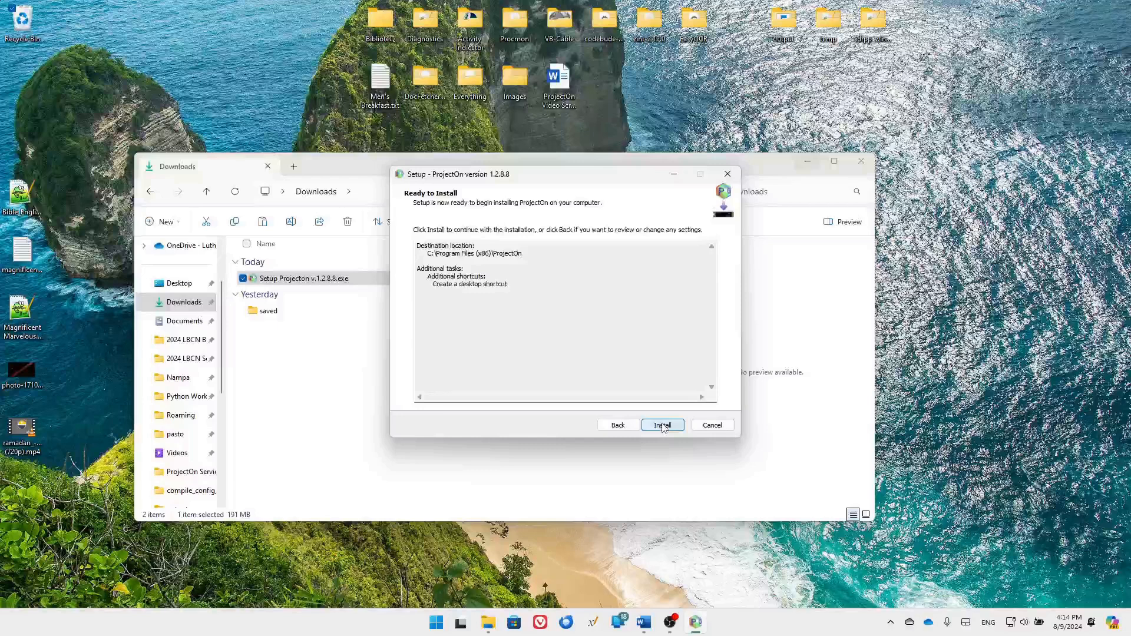
left_click(663, 426)
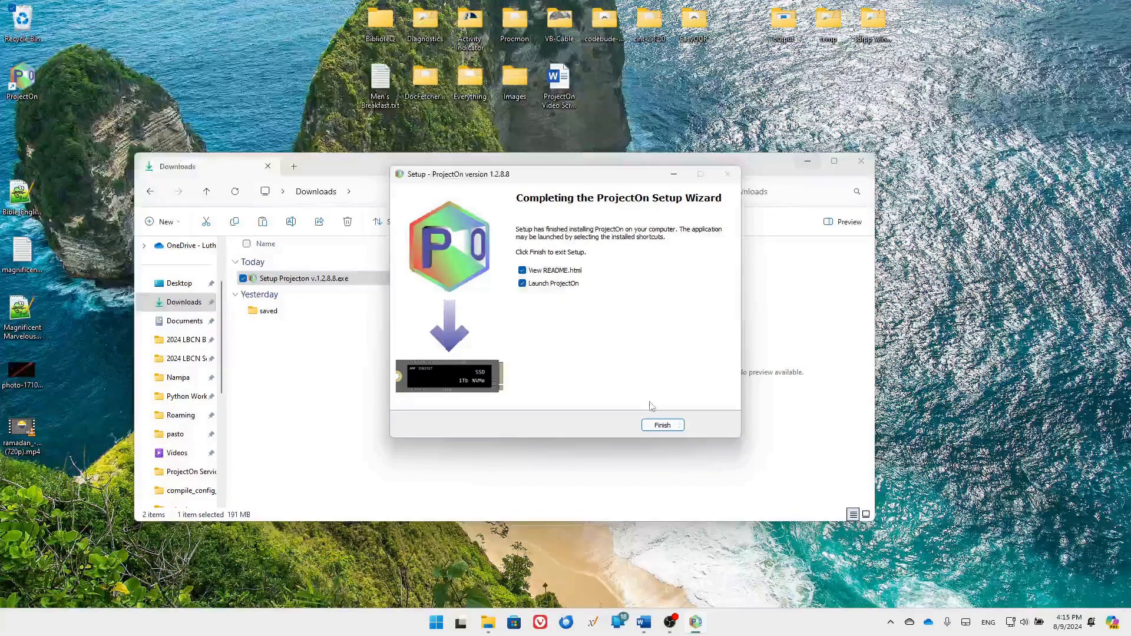
left_click(664, 425)
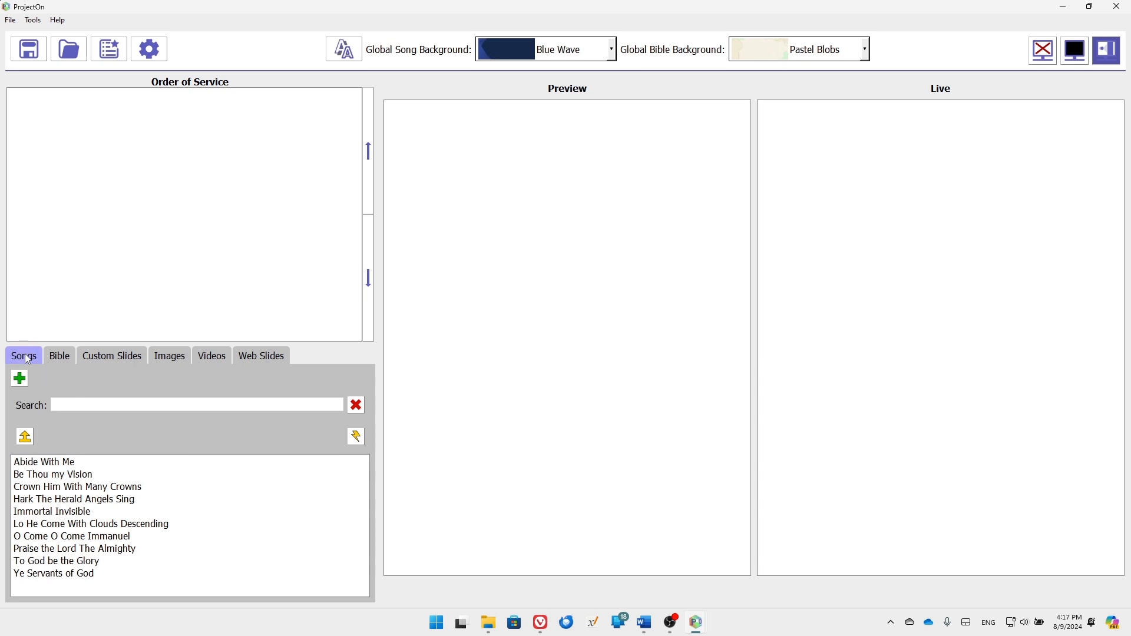
left_click(61, 356)
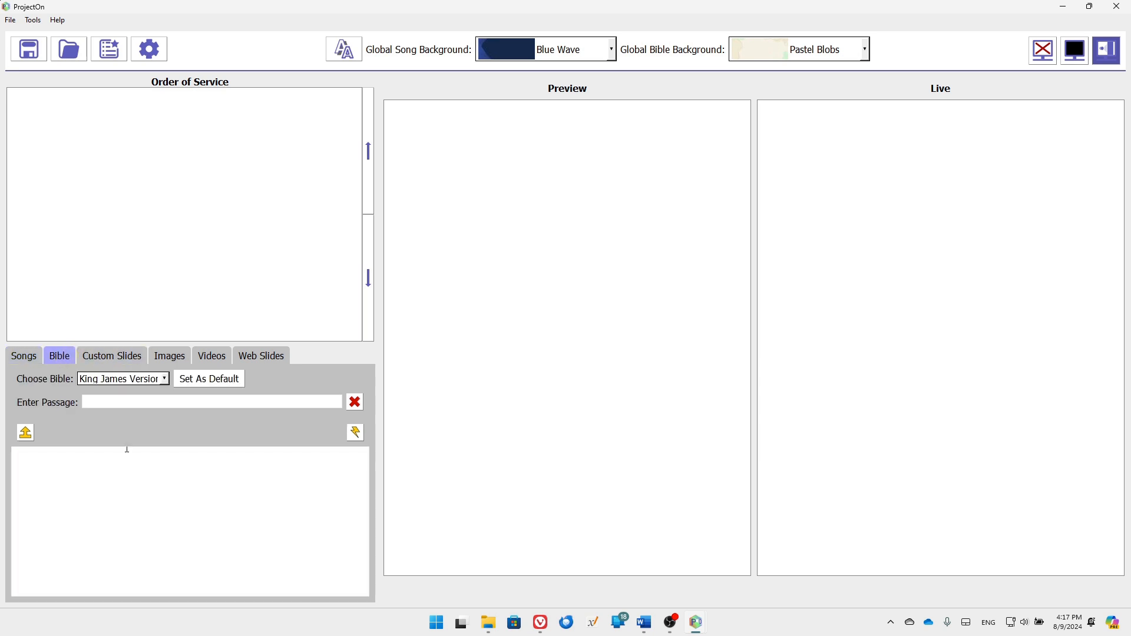
left_click(122, 355)
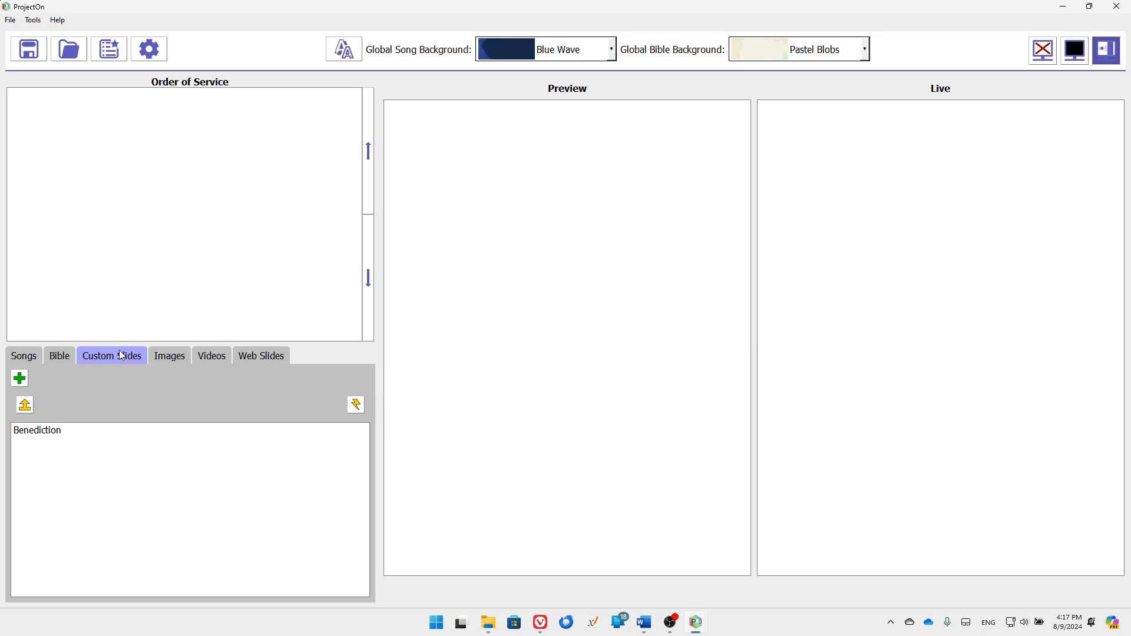
left_click(168, 358)
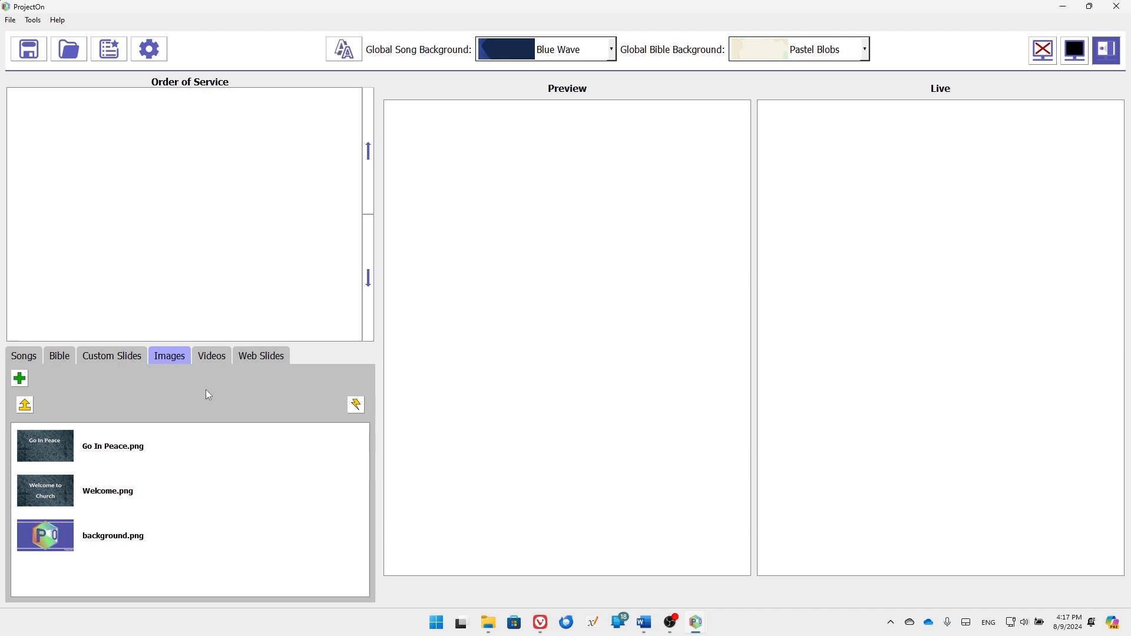
left_click(207, 357)
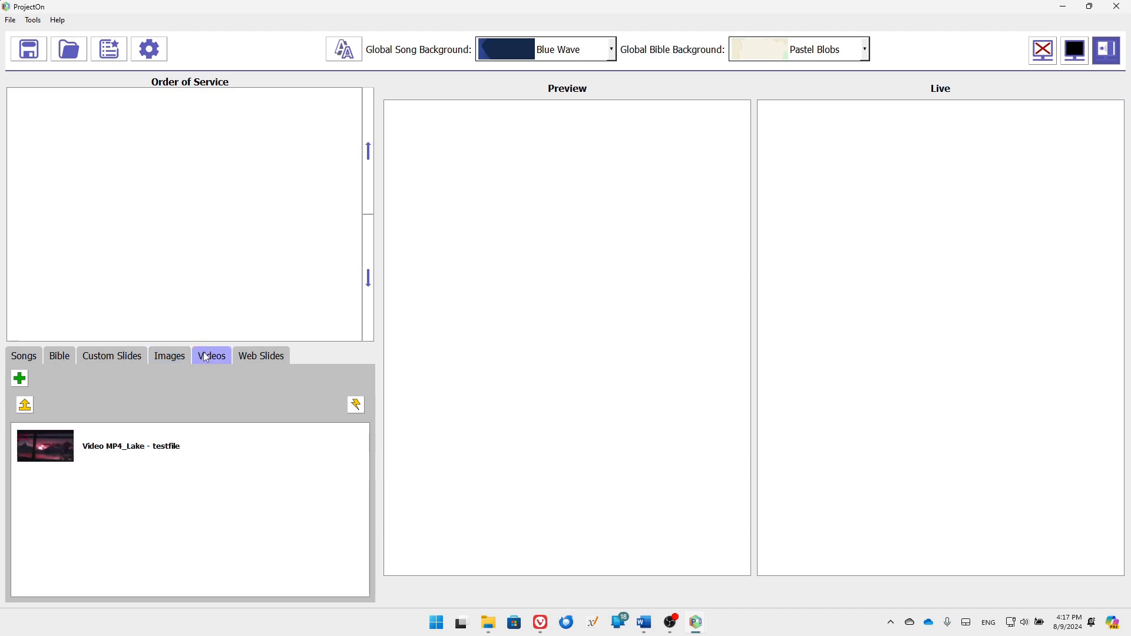
left_click(259, 358)
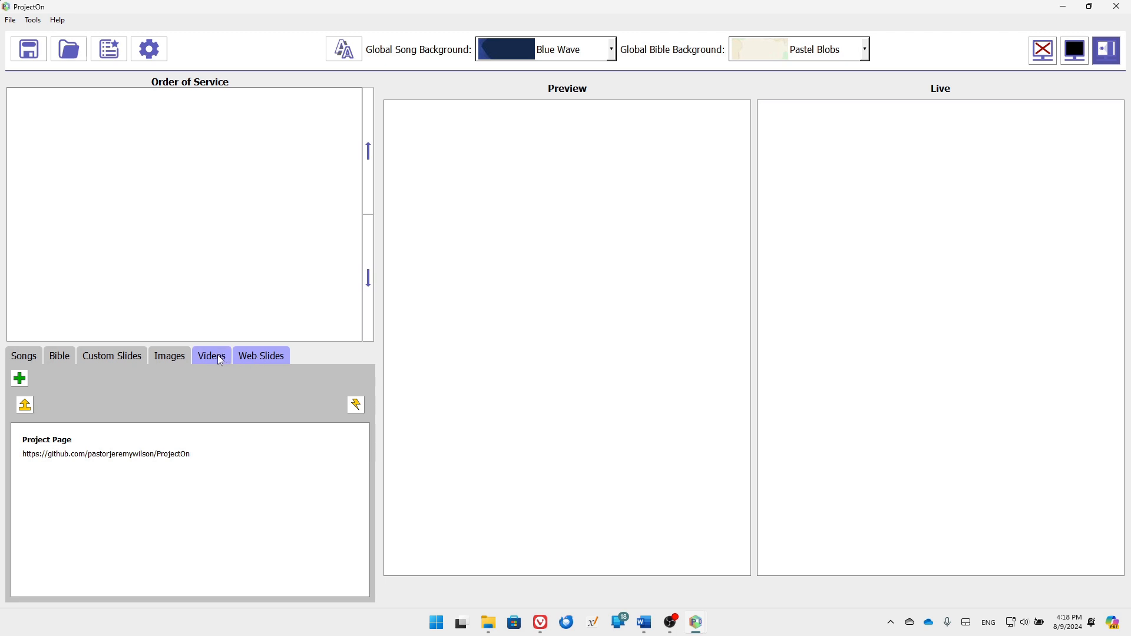
left_click(19, 358)
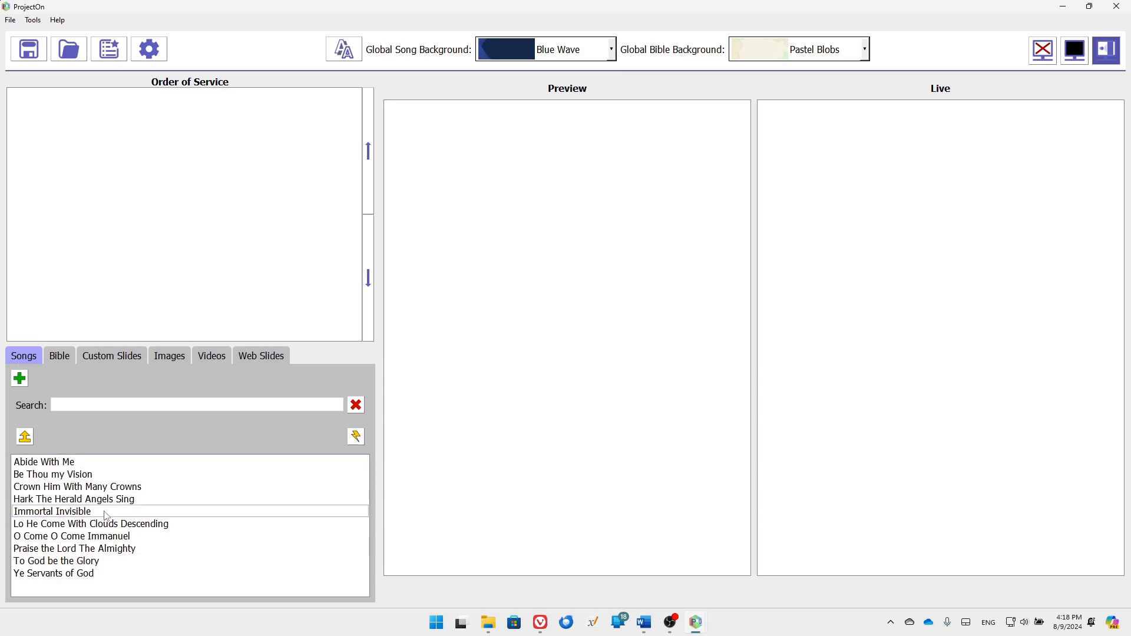
left_click(77, 465)
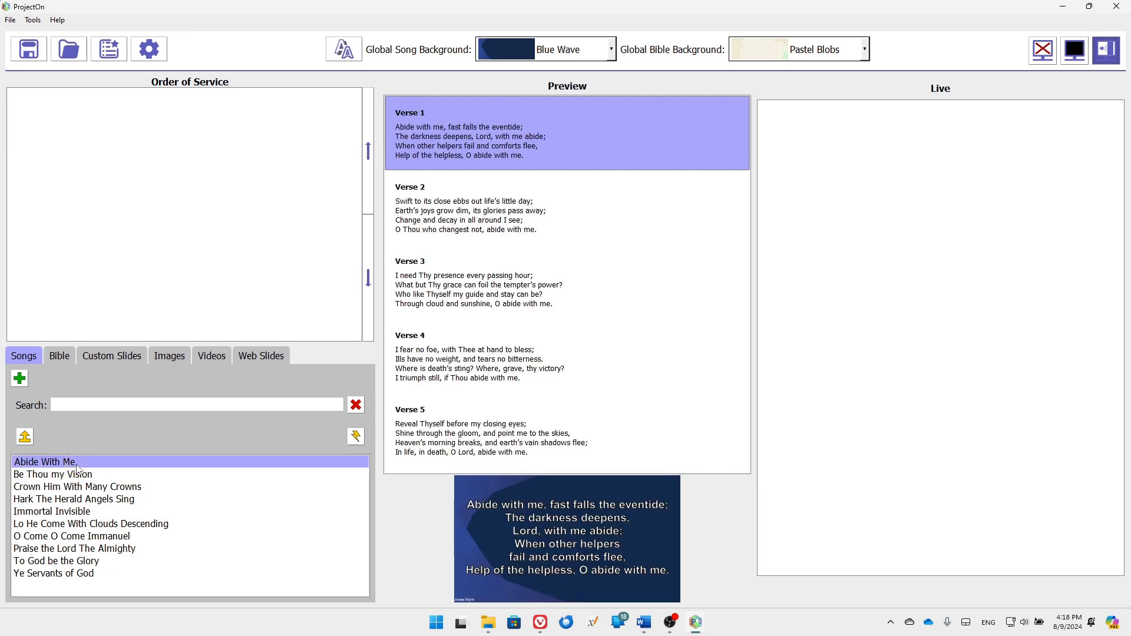
Add Abide With Me, Be Thou my Vision and Crown Him With Many Crowns to the service
left_click(26, 439)
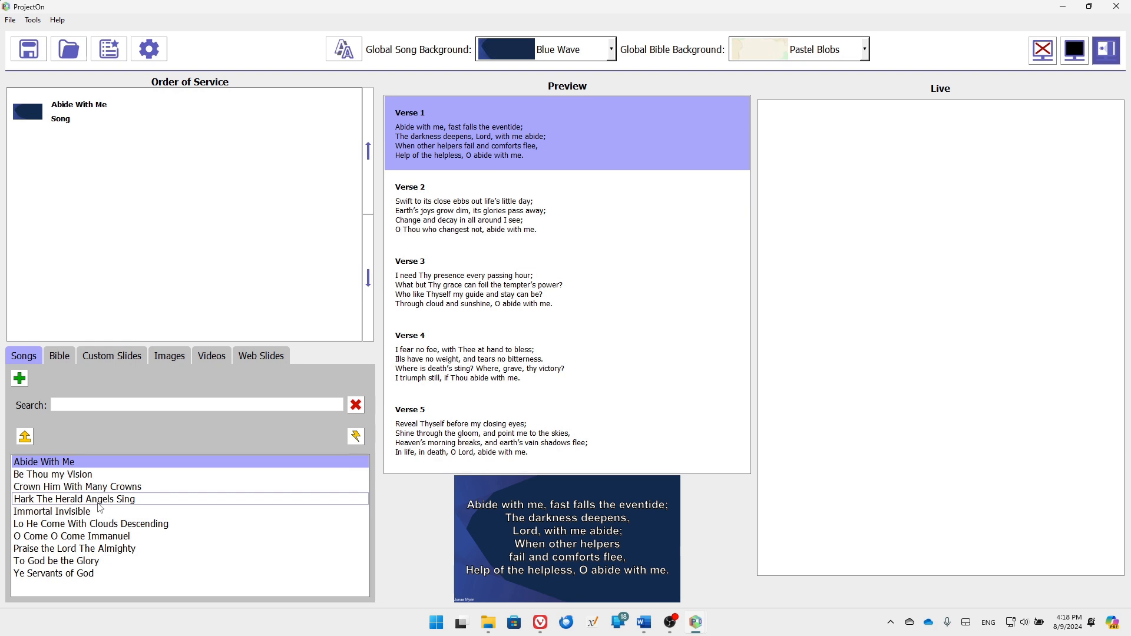
double_click(61, 476)
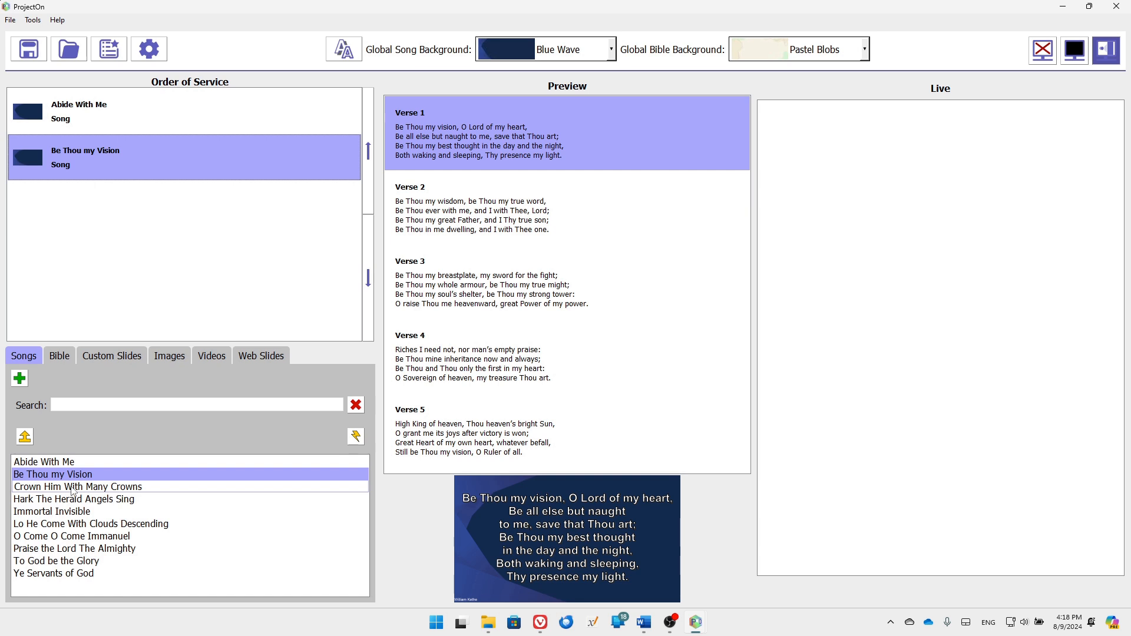
left_click_drag(73, 493, 65, 209)
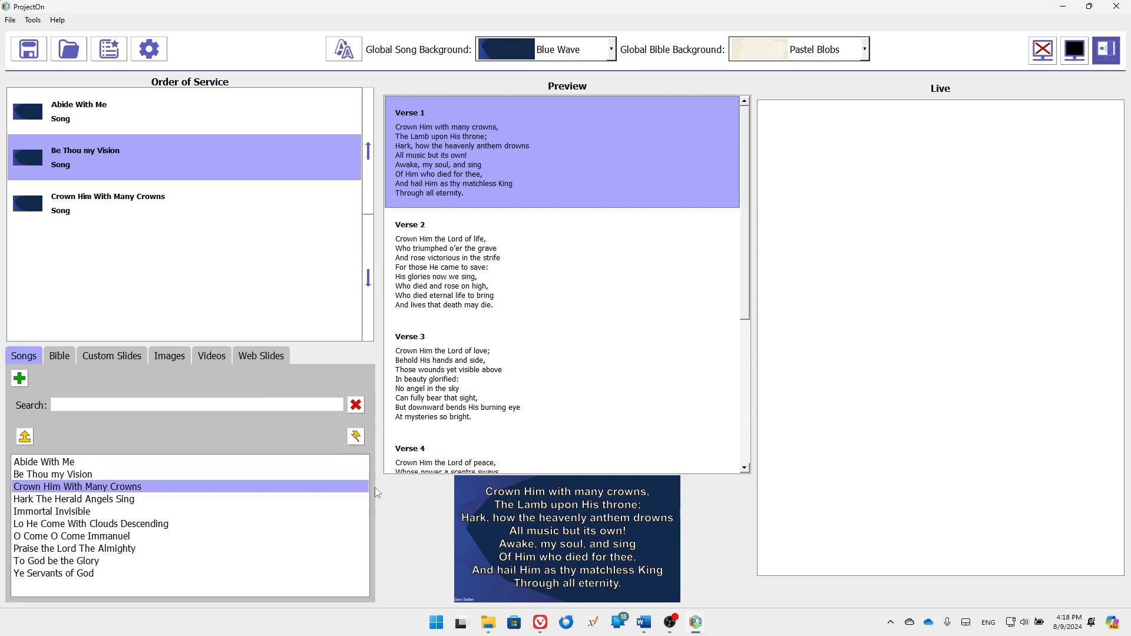
Search the song library for 'God', clear the search, and switch to Bible passages
left_click(165, 404)
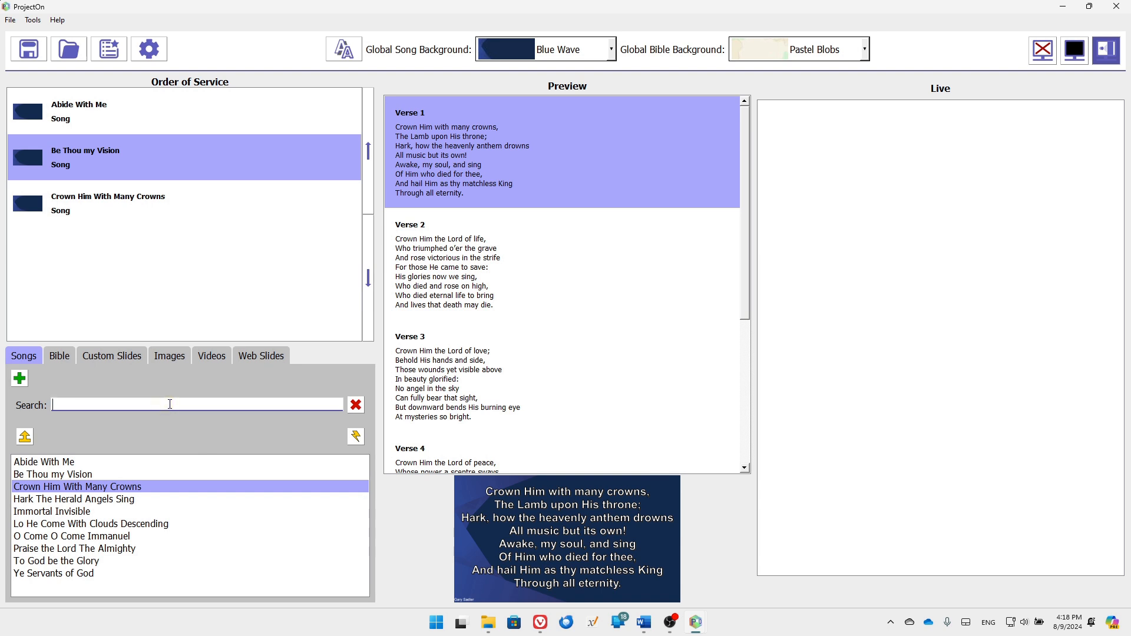
type("God")
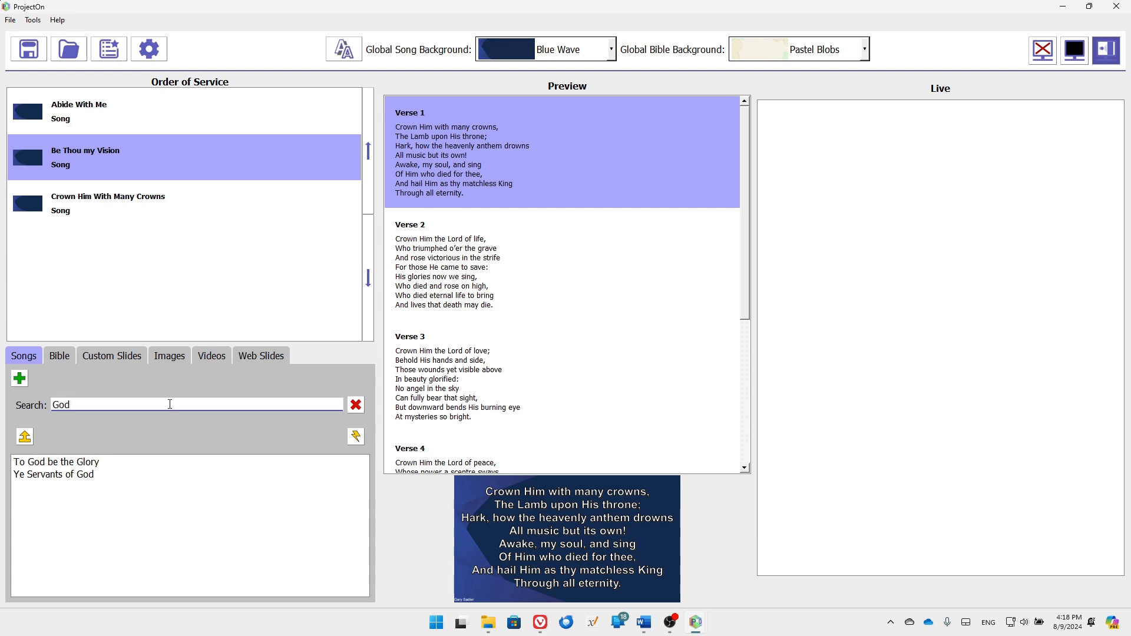
left_click(356, 405)
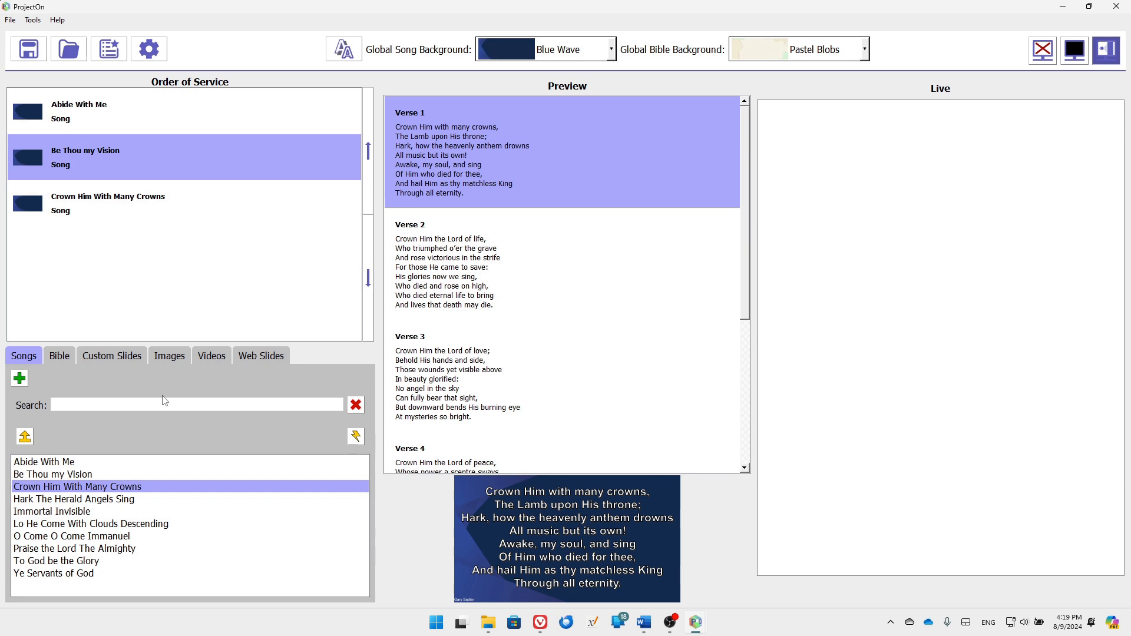
left_click(63, 358)
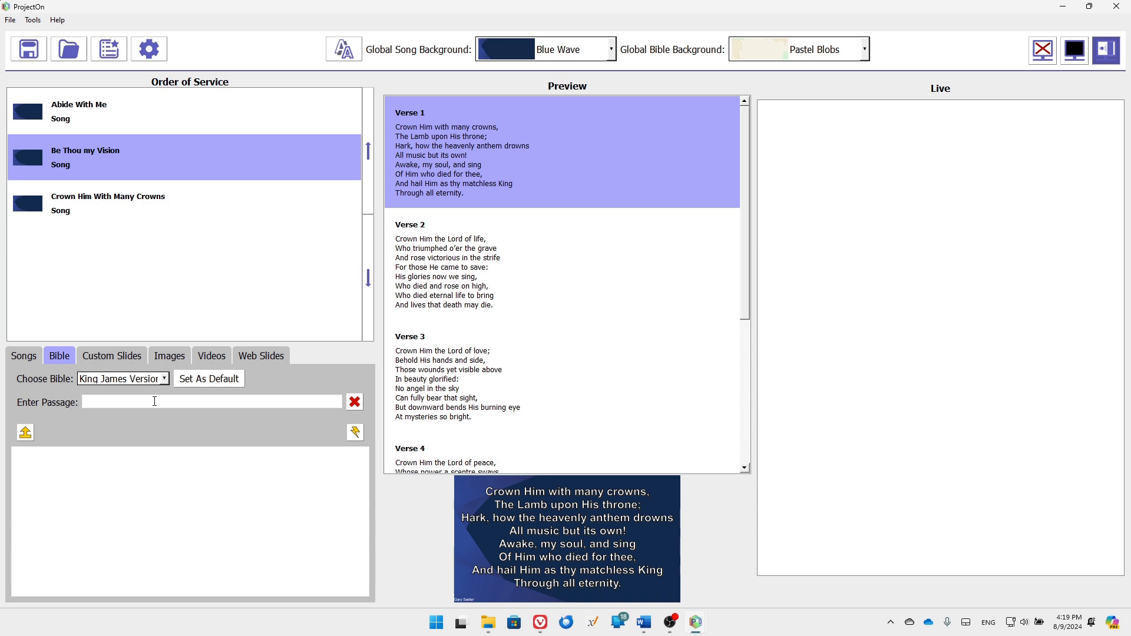
Add the King James passage John 3:14-20 to the service as a Scripture item
left_click(105, 401)
type("John")
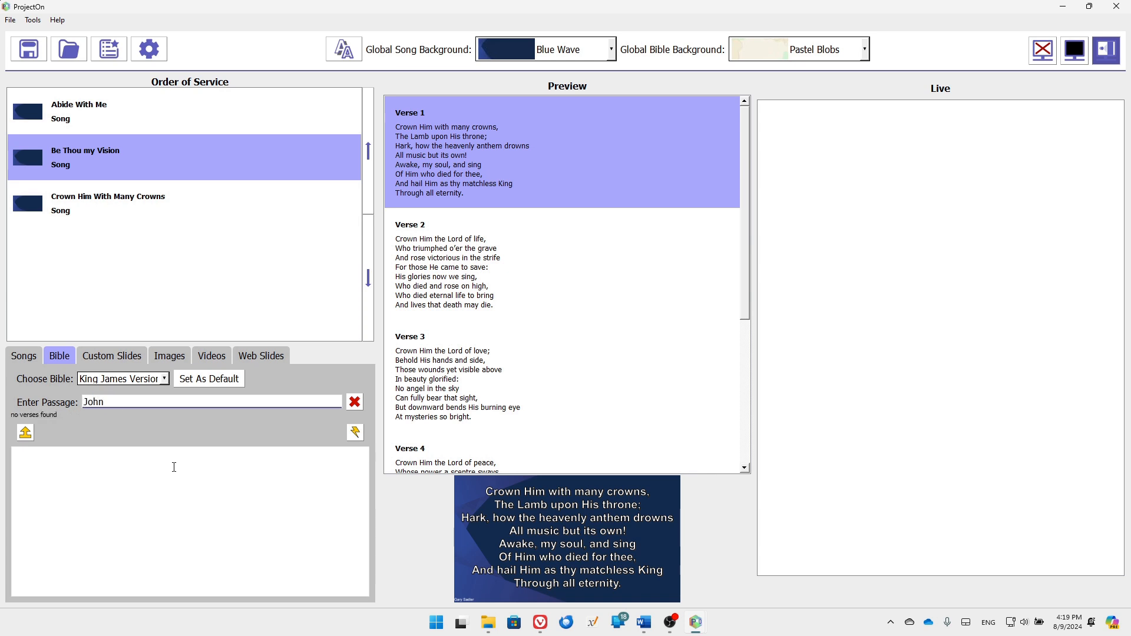
type(" 3:14-20")
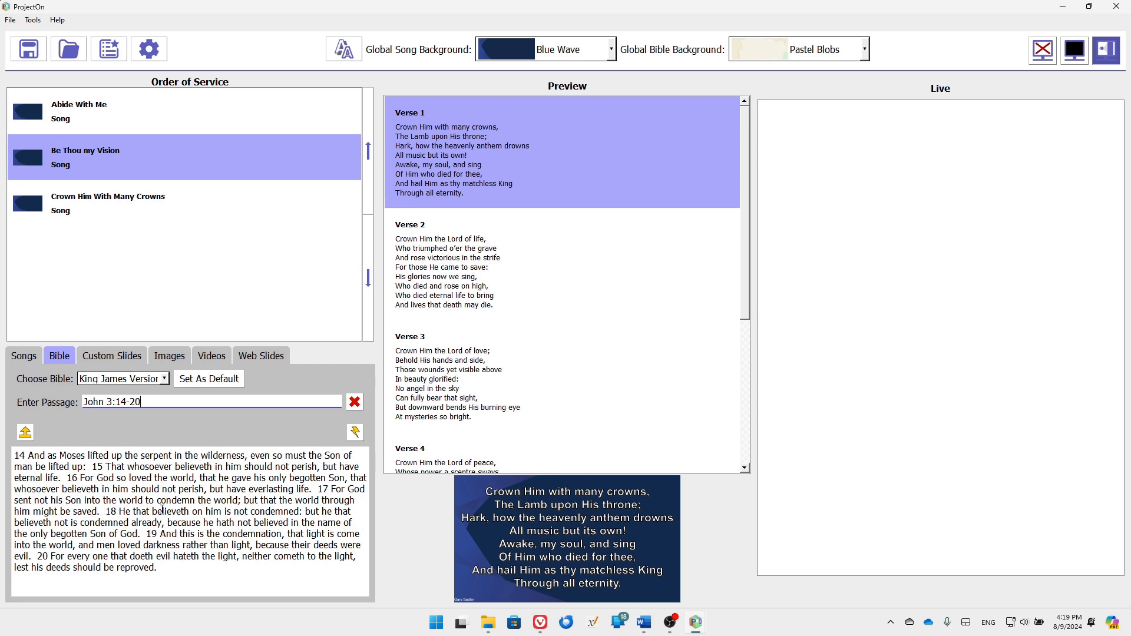
left_click(24, 435)
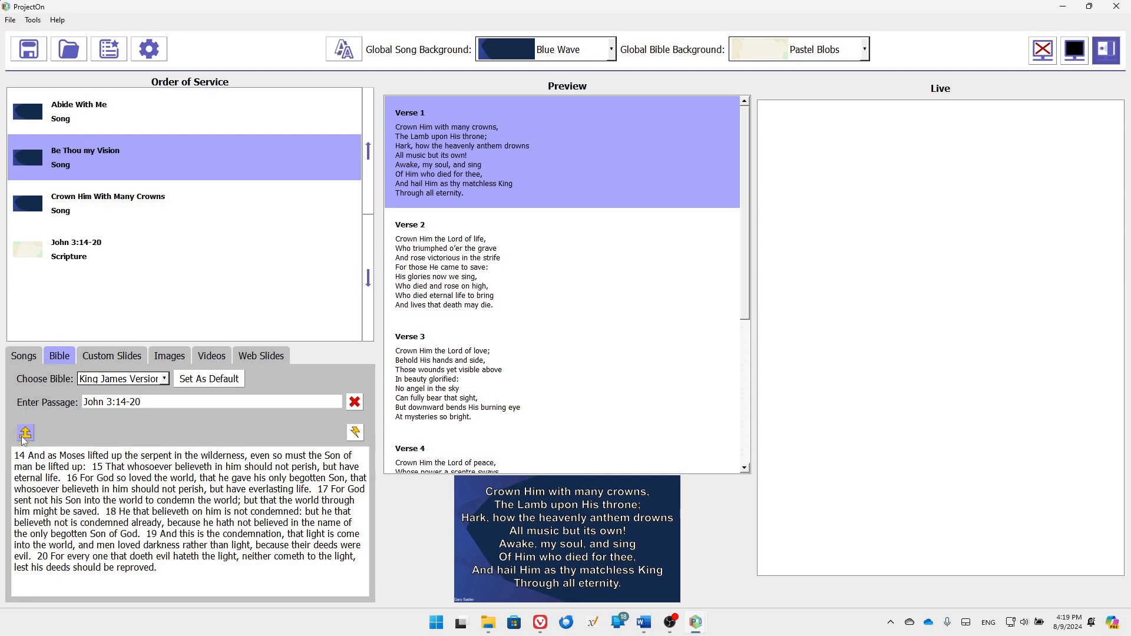
left_click(122, 357)
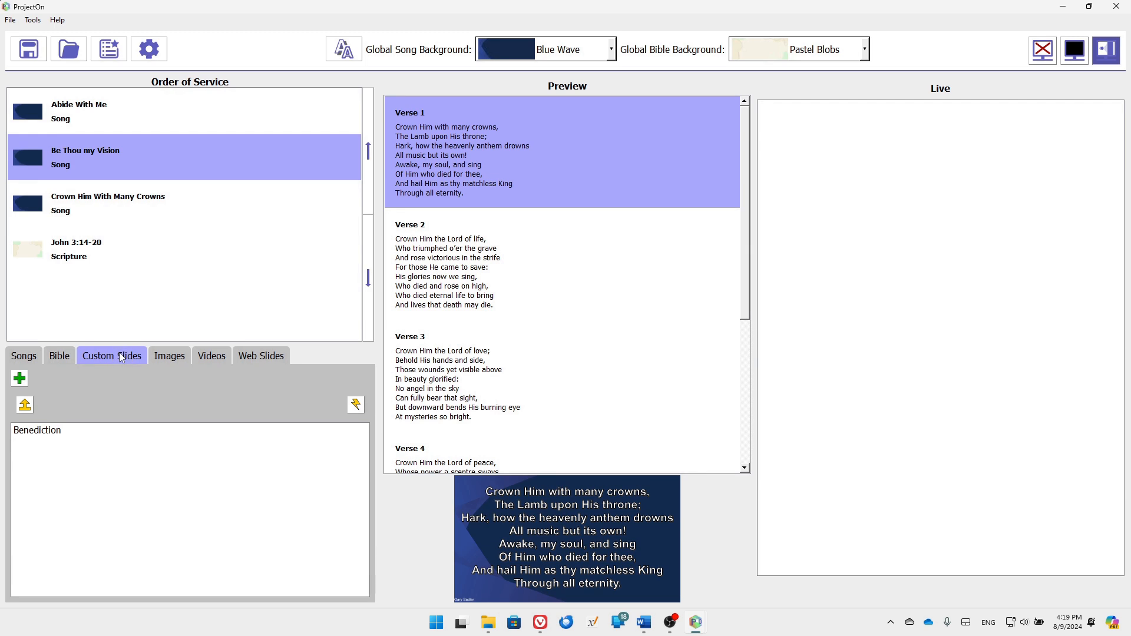
Append the Benediction custom slide and place the Welcome.png image first in the service
left_click(58, 432)
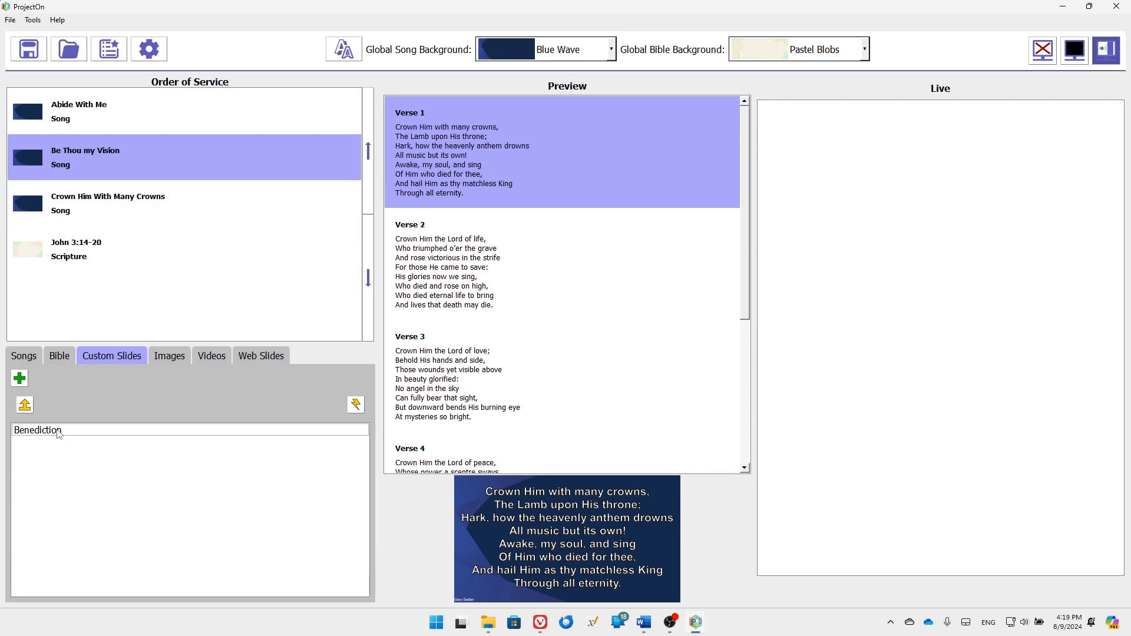
left_click(58, 432)
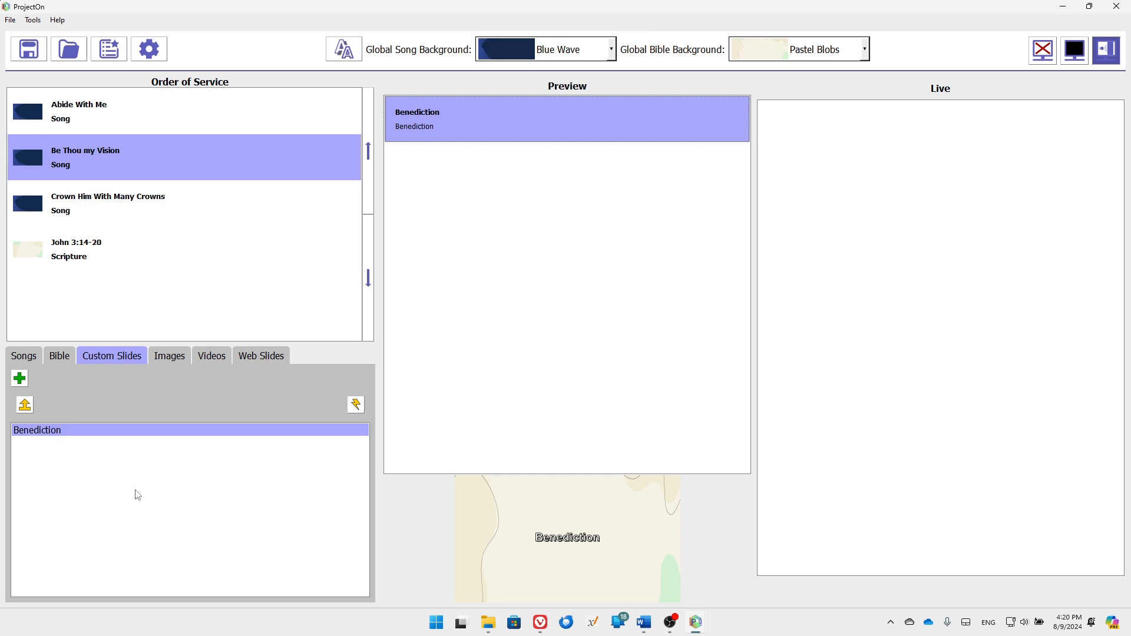
double_click(92, 436)
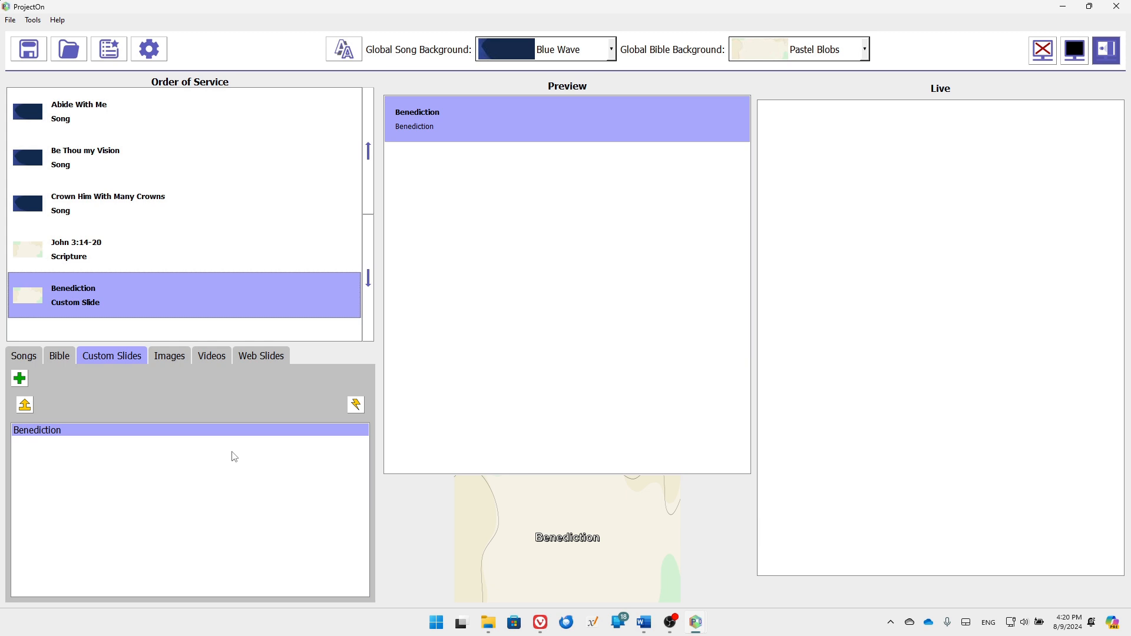
left_click(169, 357)
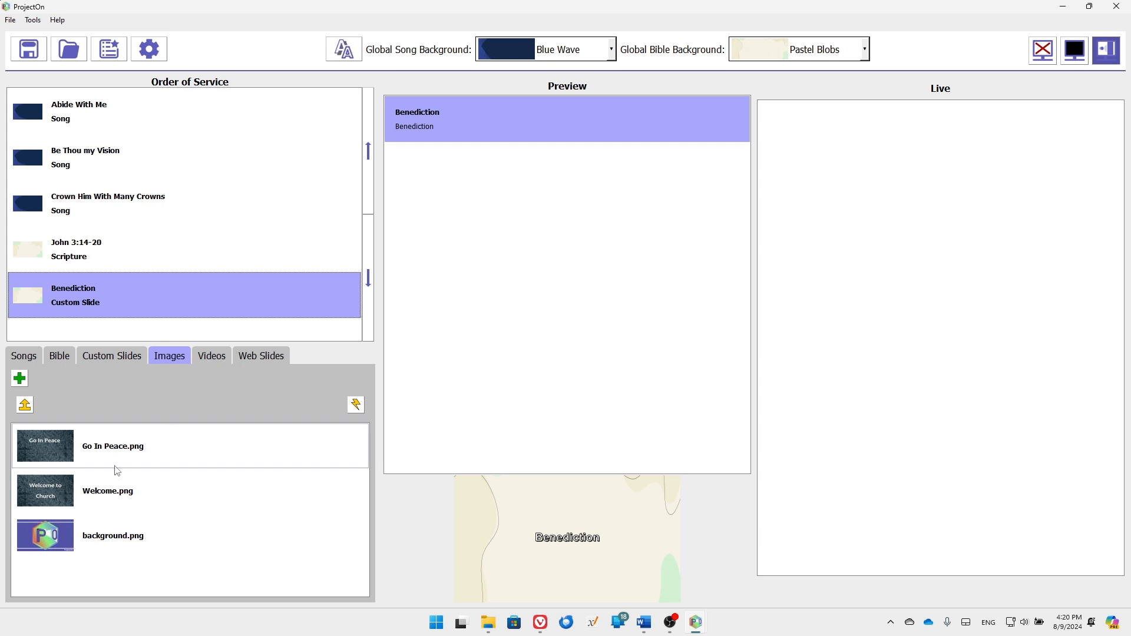
left_click_drag(113, 500, 125, 121)
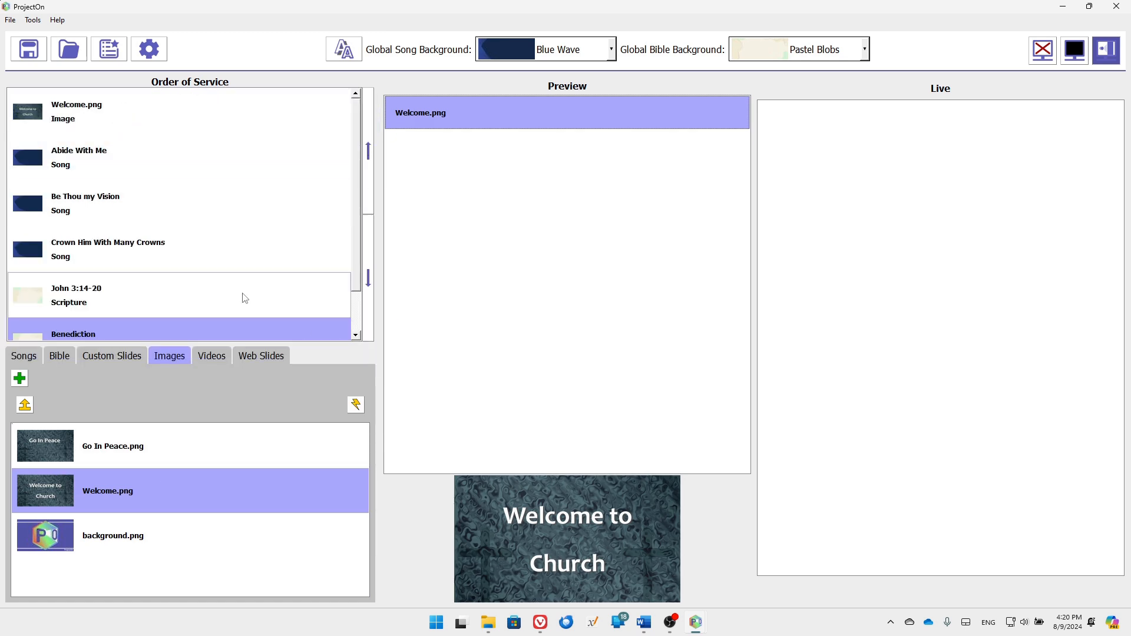
Append the lake test video and the Project Page web slide after Benediction
scroll(245, 298, "down", 1)
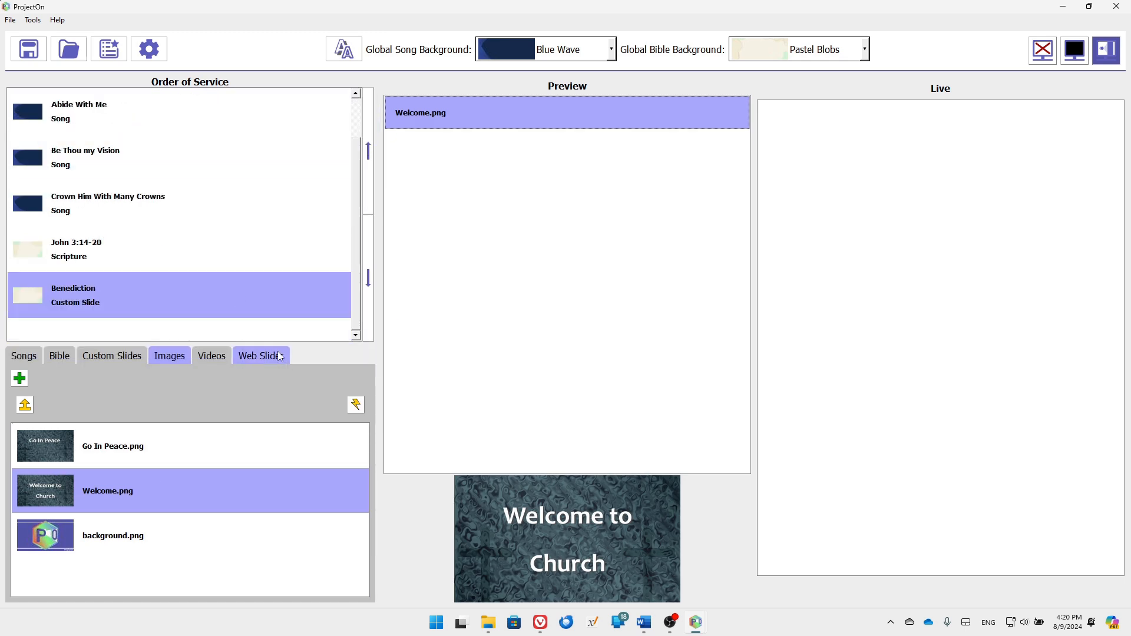
left_click(210, 356)
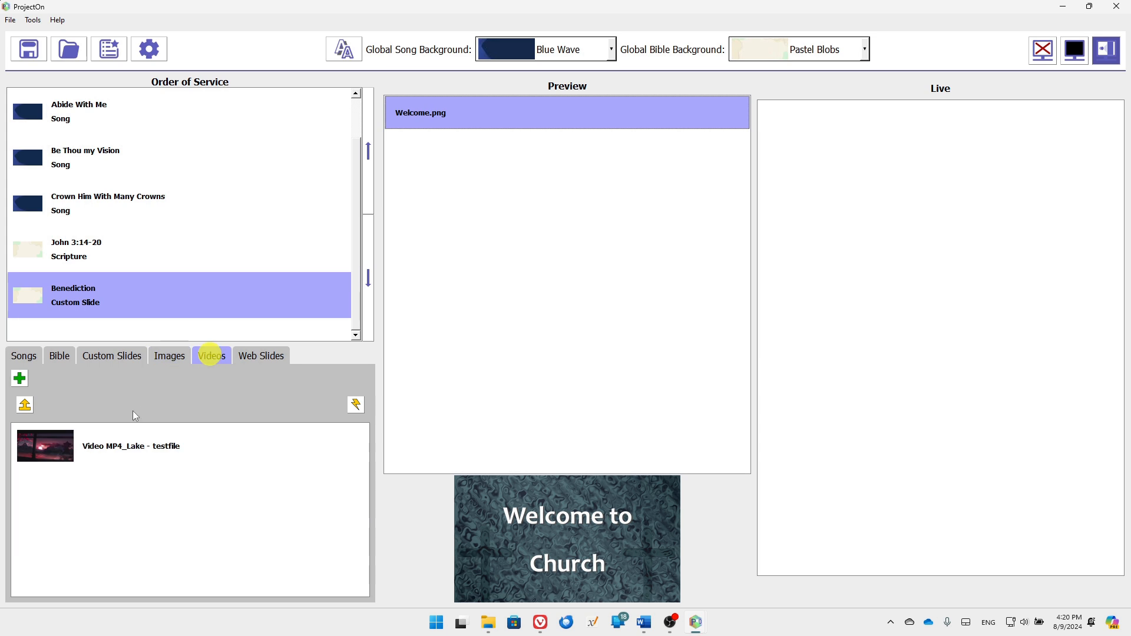
double_click(132, 450)
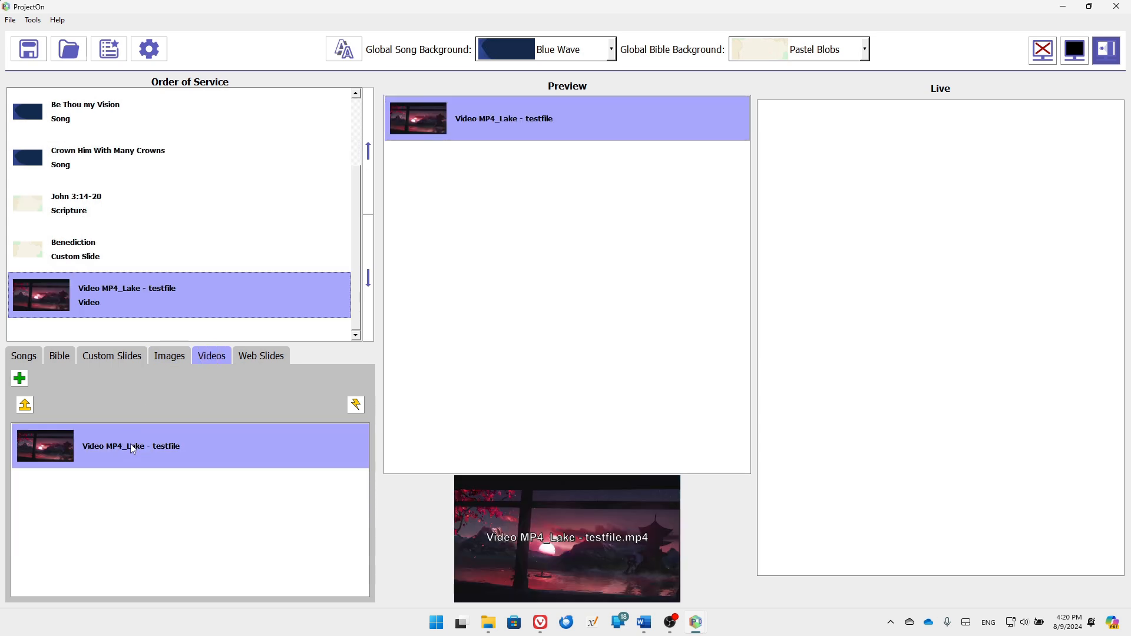
left_click(255, 355)
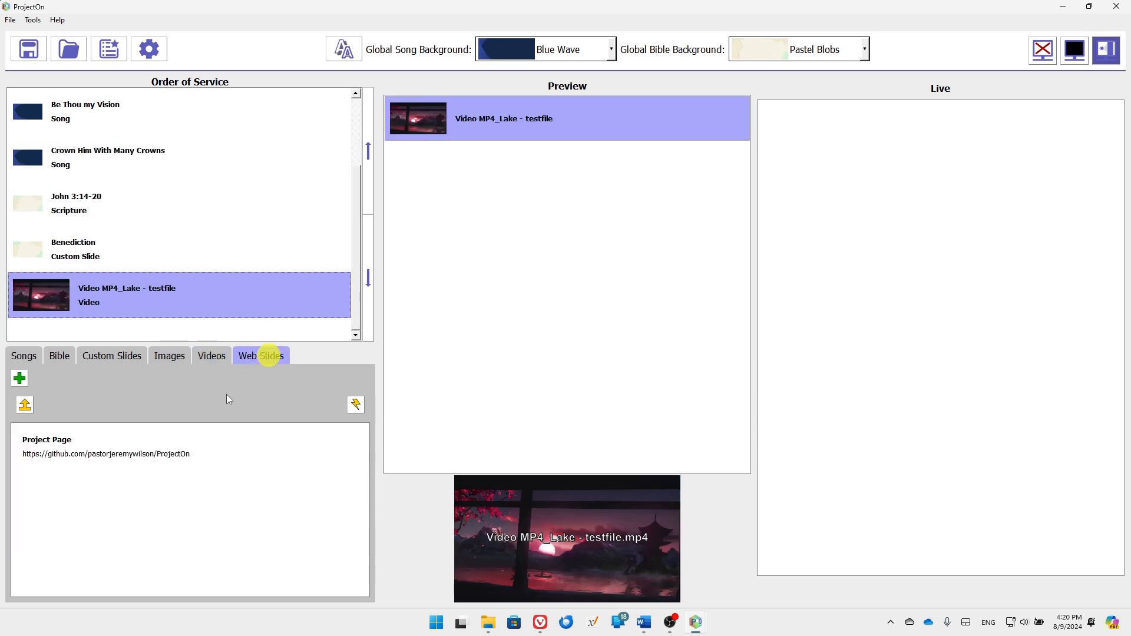
double_click(143, 446)
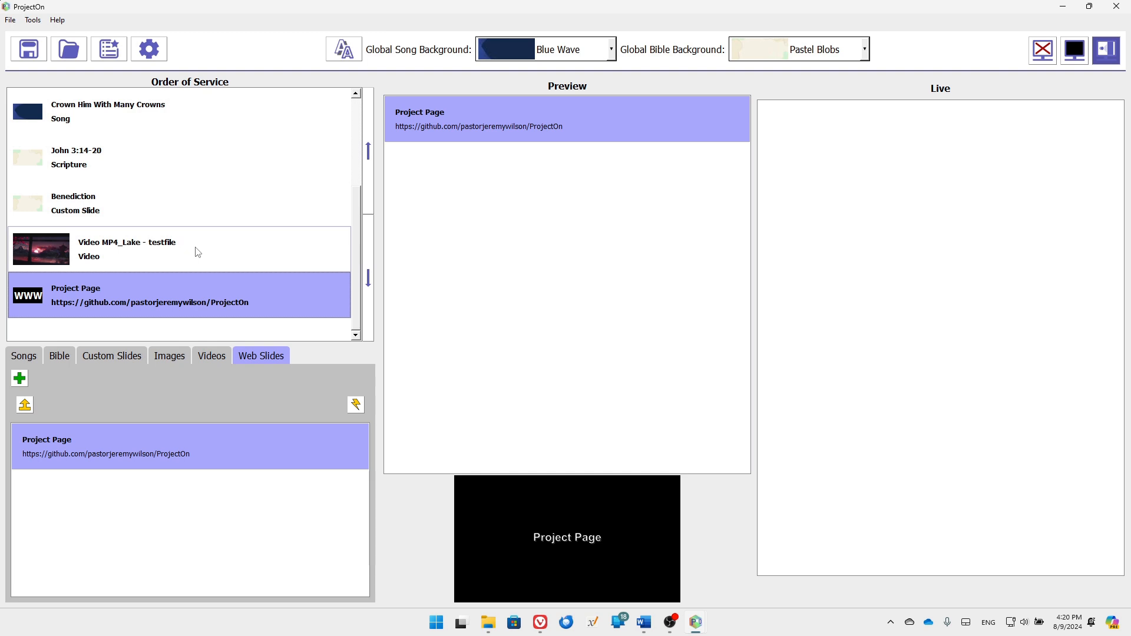
Move Benediction to the end, Project Page above the video, and John 3:14-20 after Abide With Me
scroll(198, 253, "up", 3)
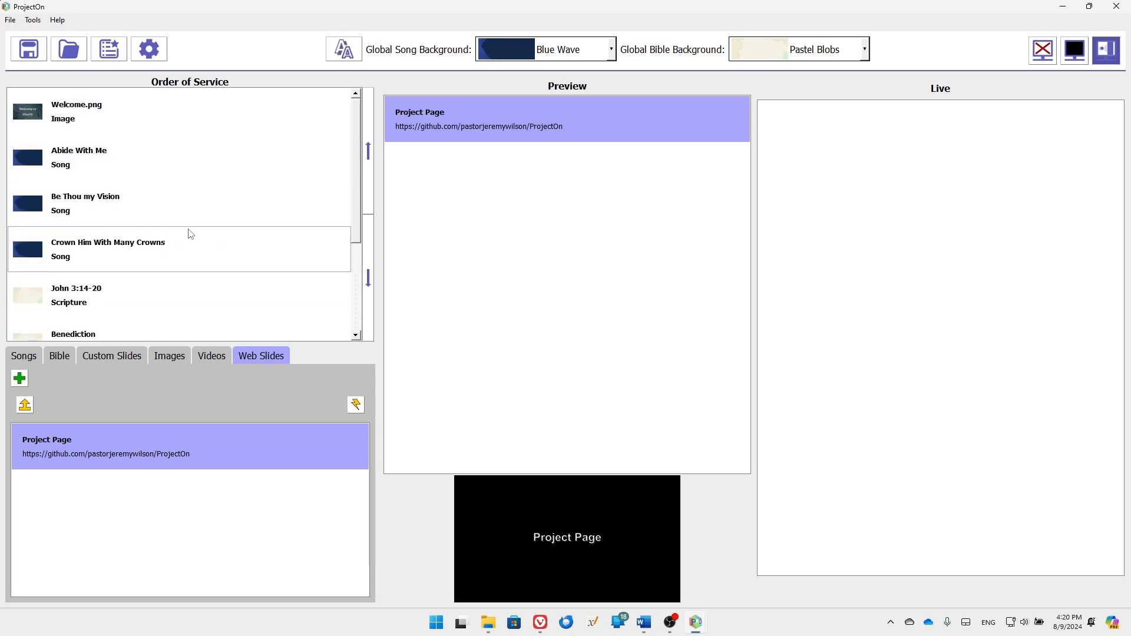
scroll(142, 239, "down", 3)
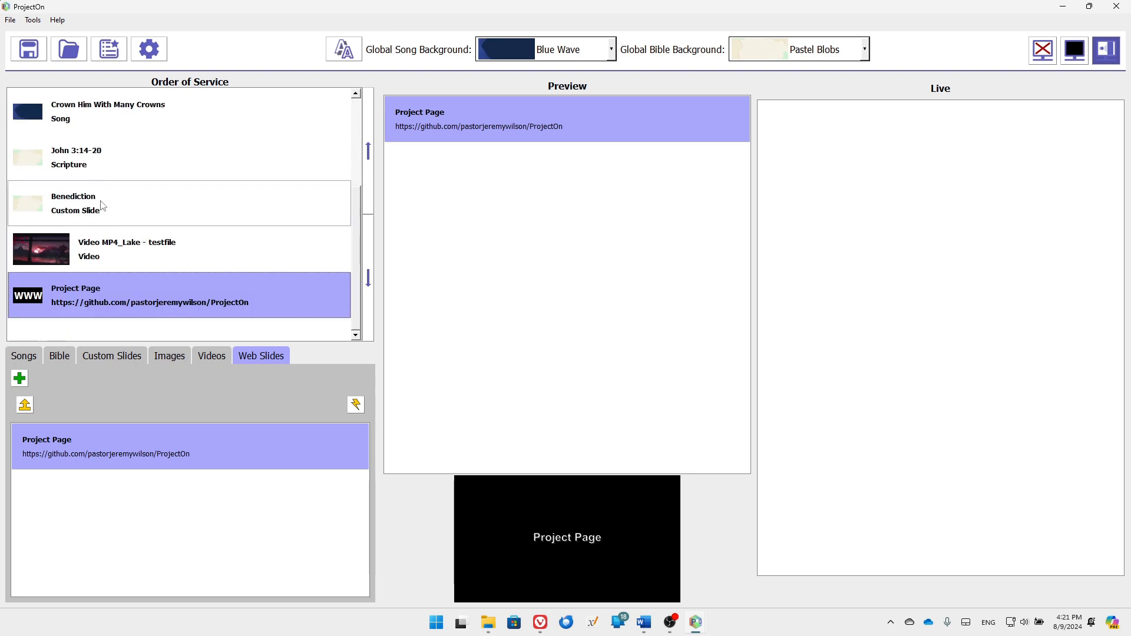
left_click_drag(129, 204, 107, 325)
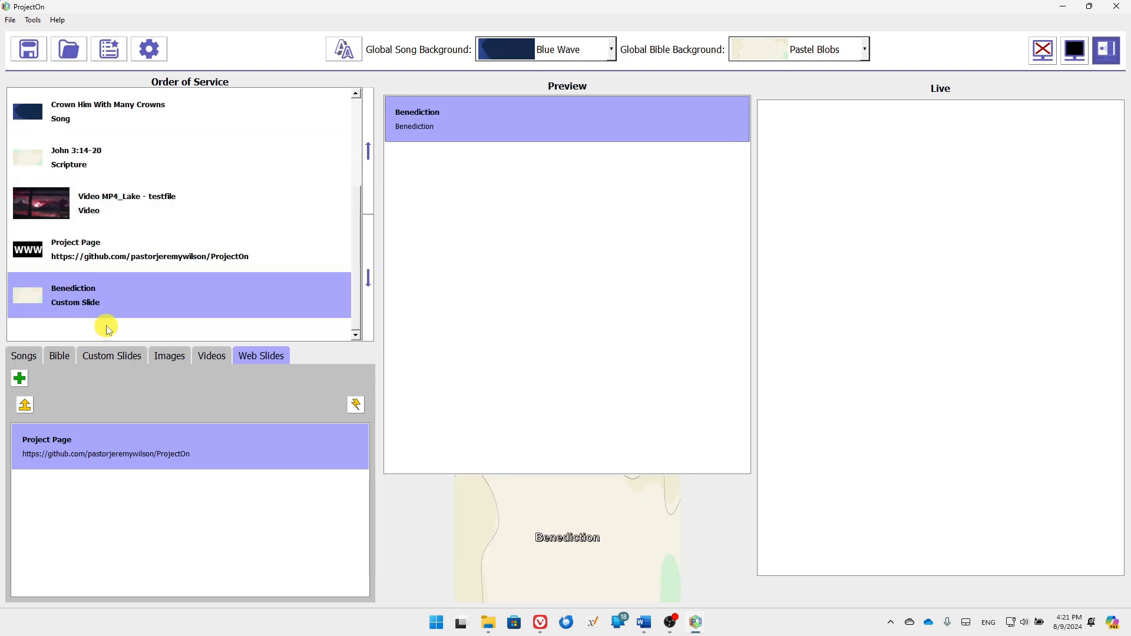
left_click_drag(112, 254, 162, 183)
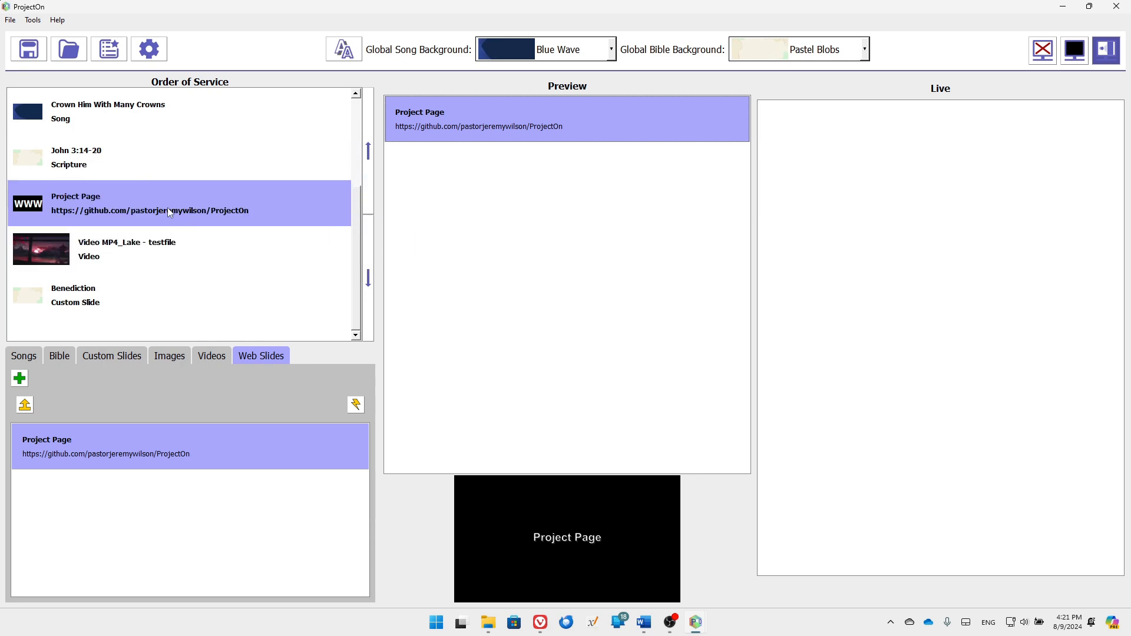
scroll(169, 212, "up", 3)
left_click_drag(82, 304, 122, 190)
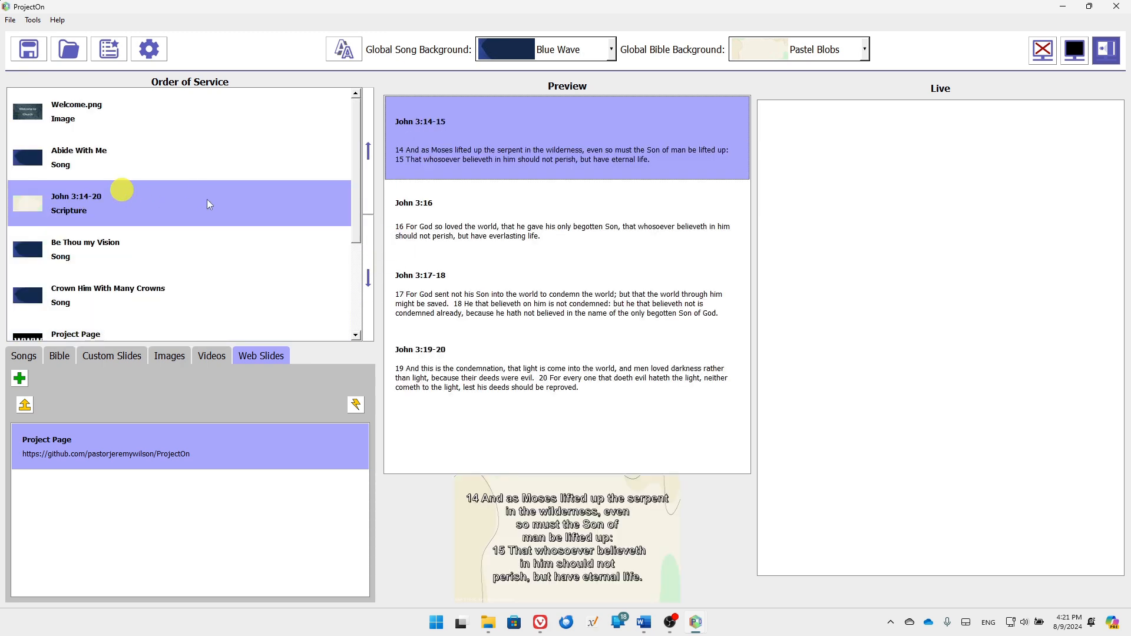
Shift Be Thou my Vision down and back up so it directly follows Abide With Me
left_click(106, 259)
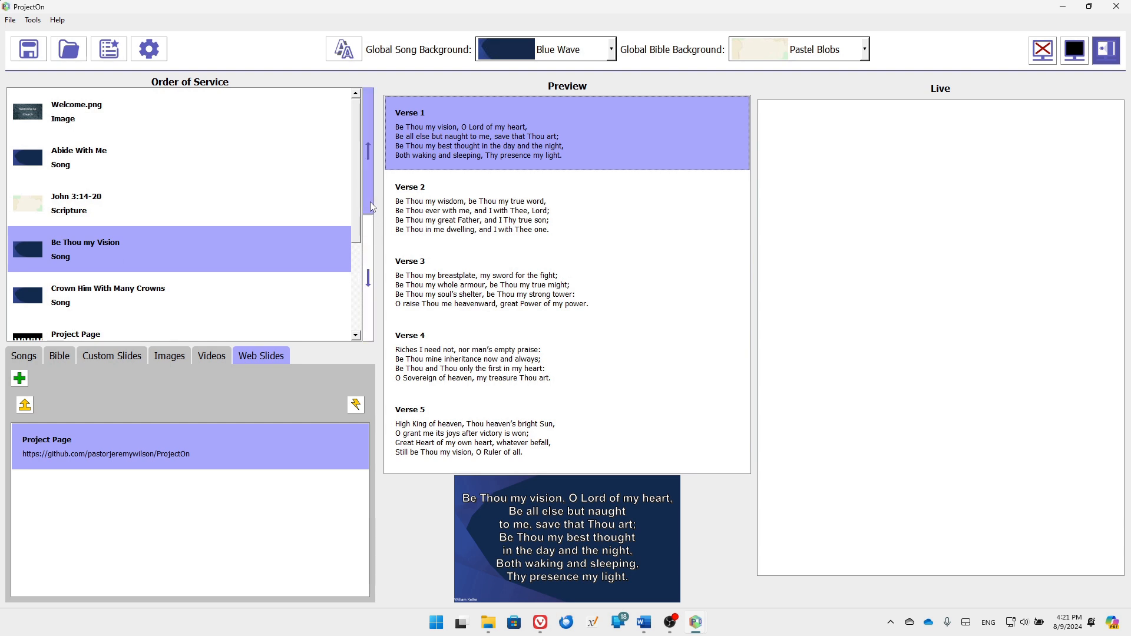
left_click(367, 230)
left_click(367, 230)
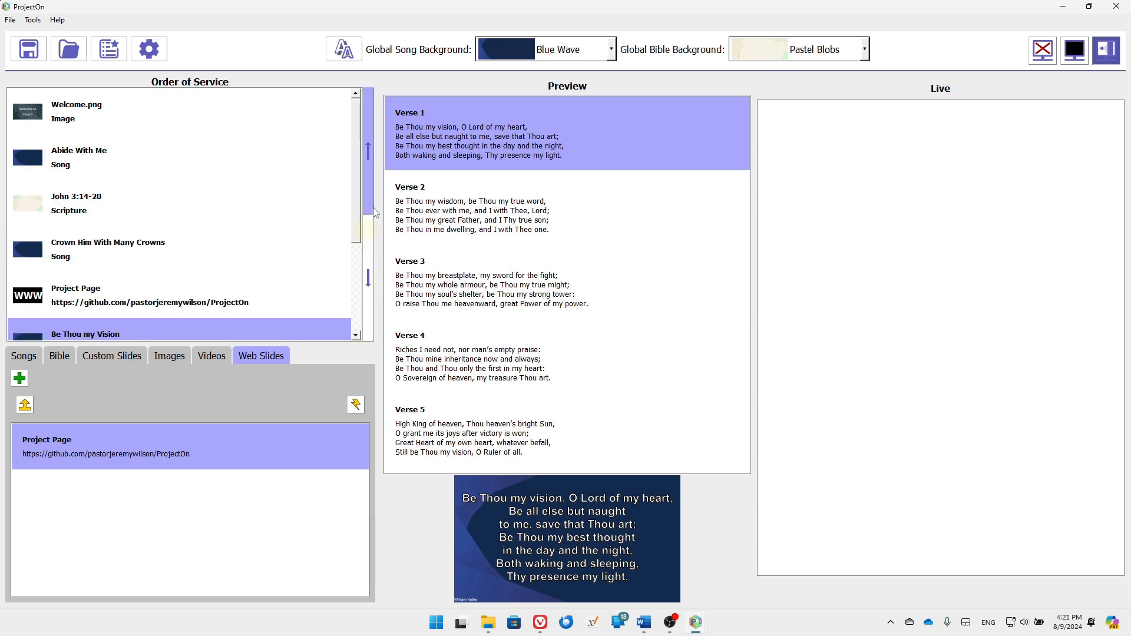
left_click(369, 203)
left_click(370, 203)
left_click(369, 203)
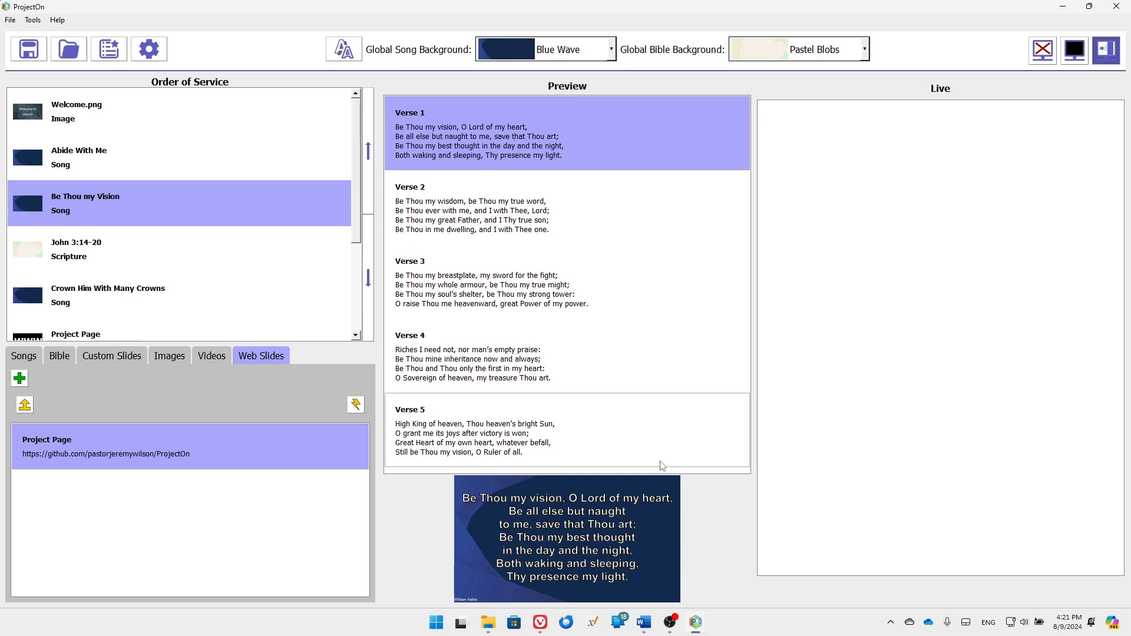
left_click(31, 57)
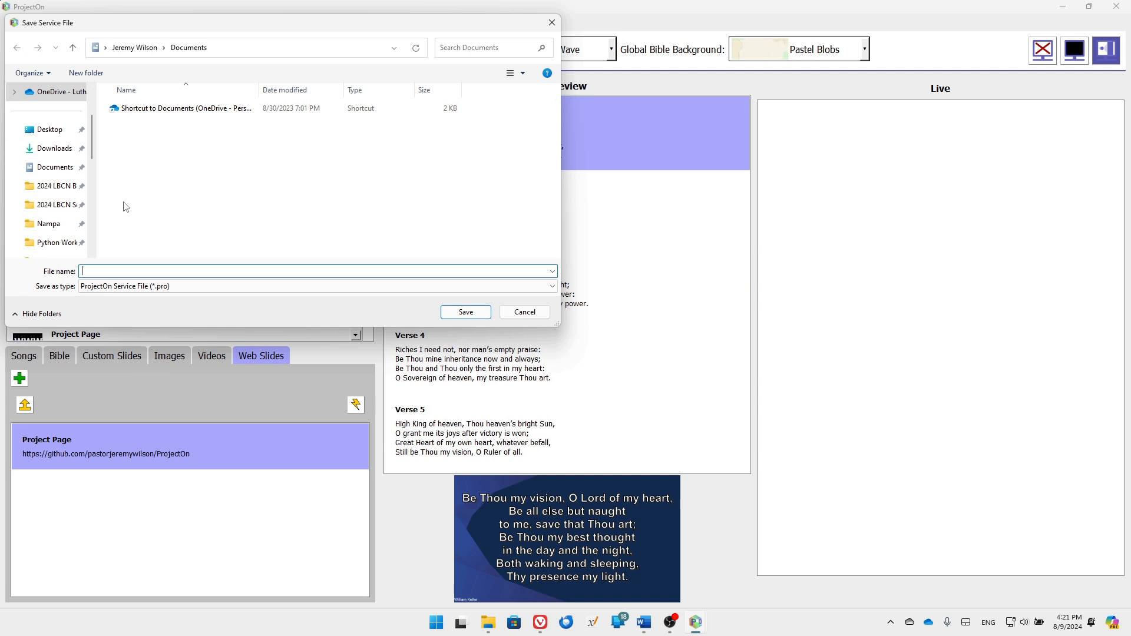
Save the service to the Desktop as 'Service 2024-08-09' and dismiss the confirmation
type("Service 2024-08-09")
left_click(50, 129)
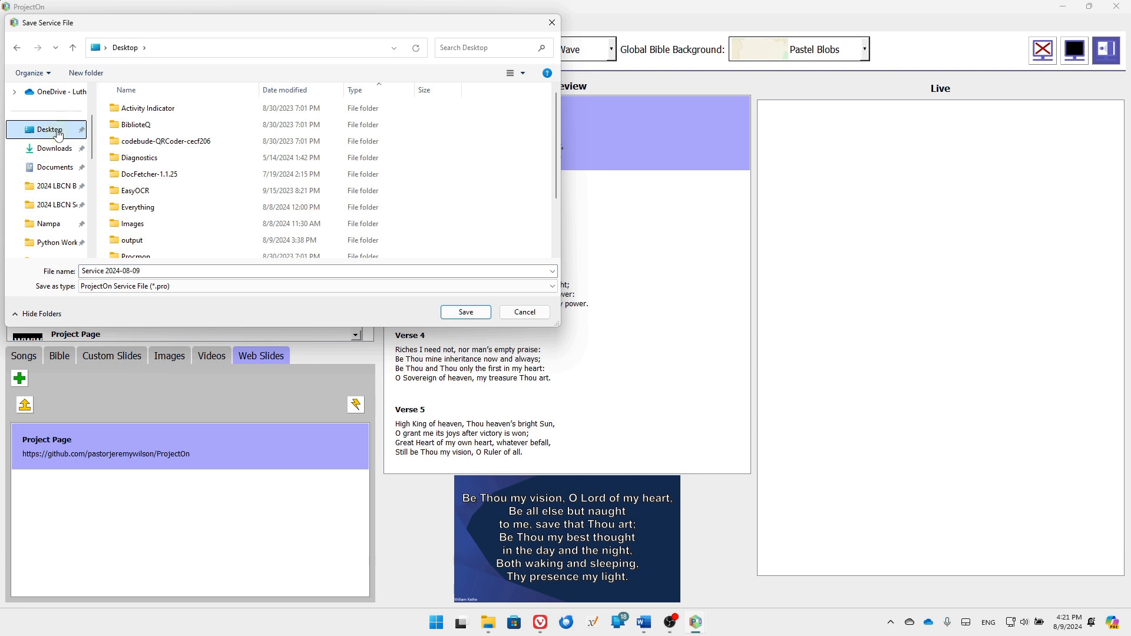
left_click(472, 313)
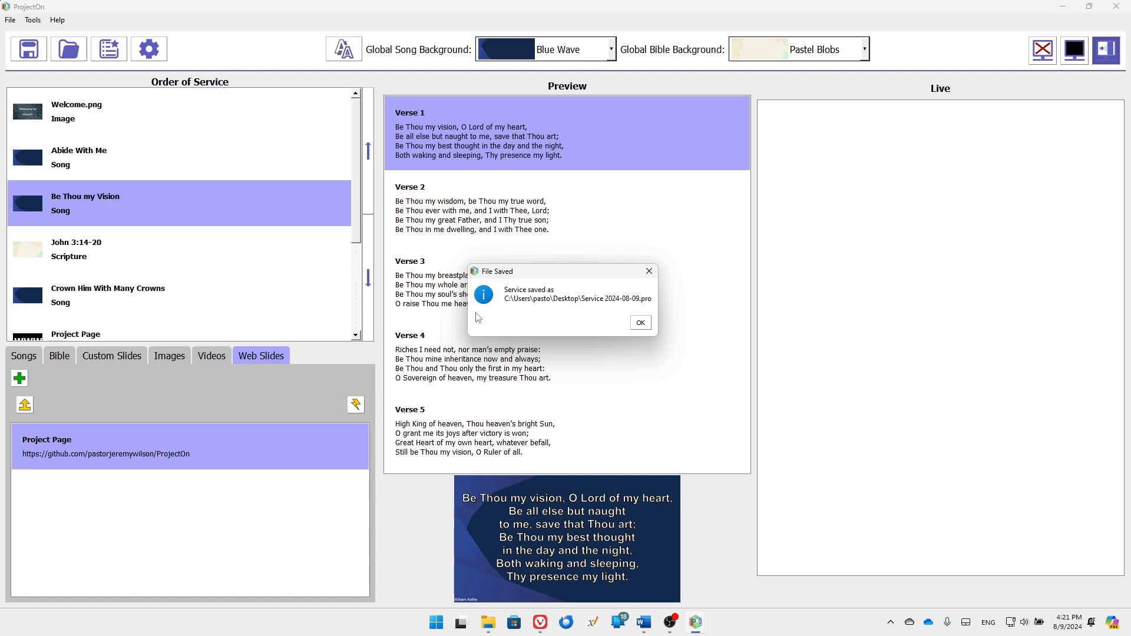
left_click(641, 325)
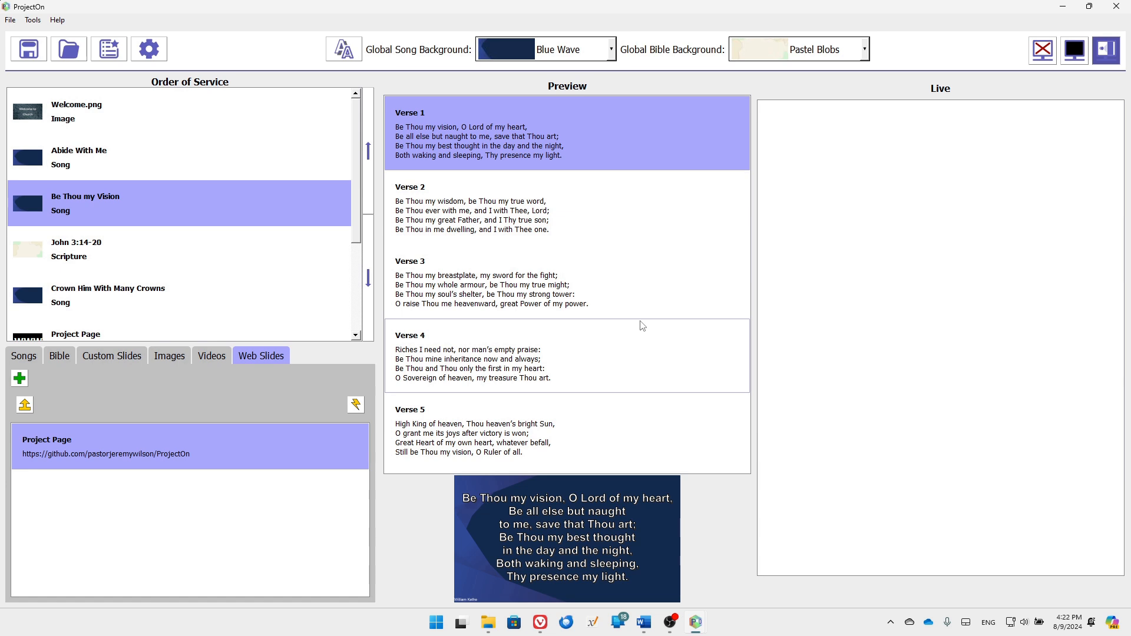
Make Green Clouds the global song background and preview Crown Him With Many Crowns
left_click(612, 51)
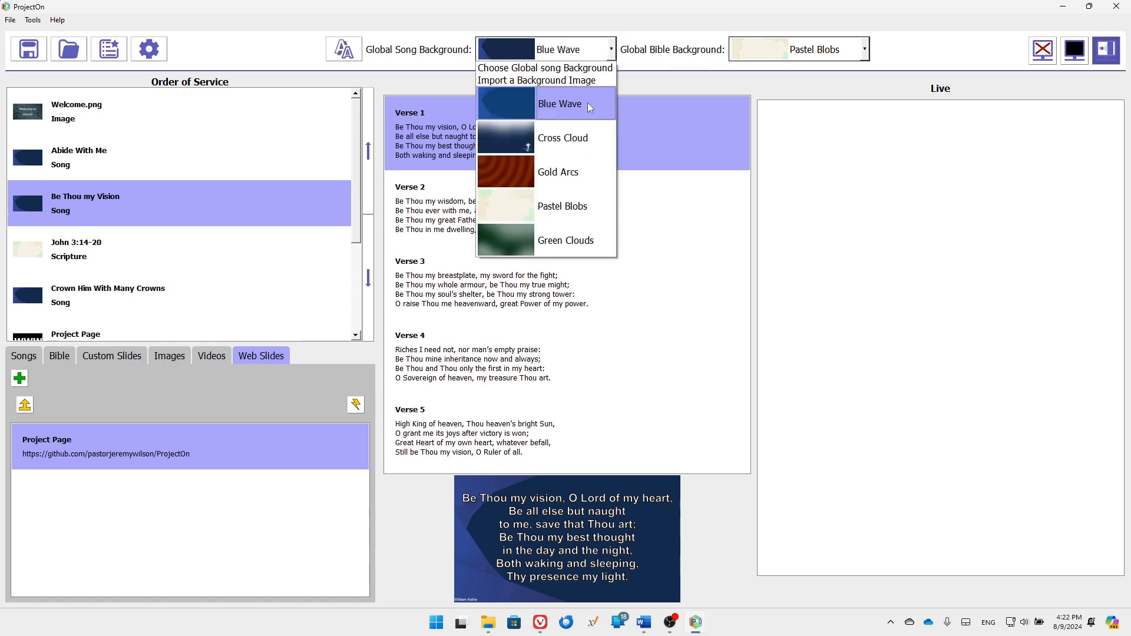
left_click(559, 242)
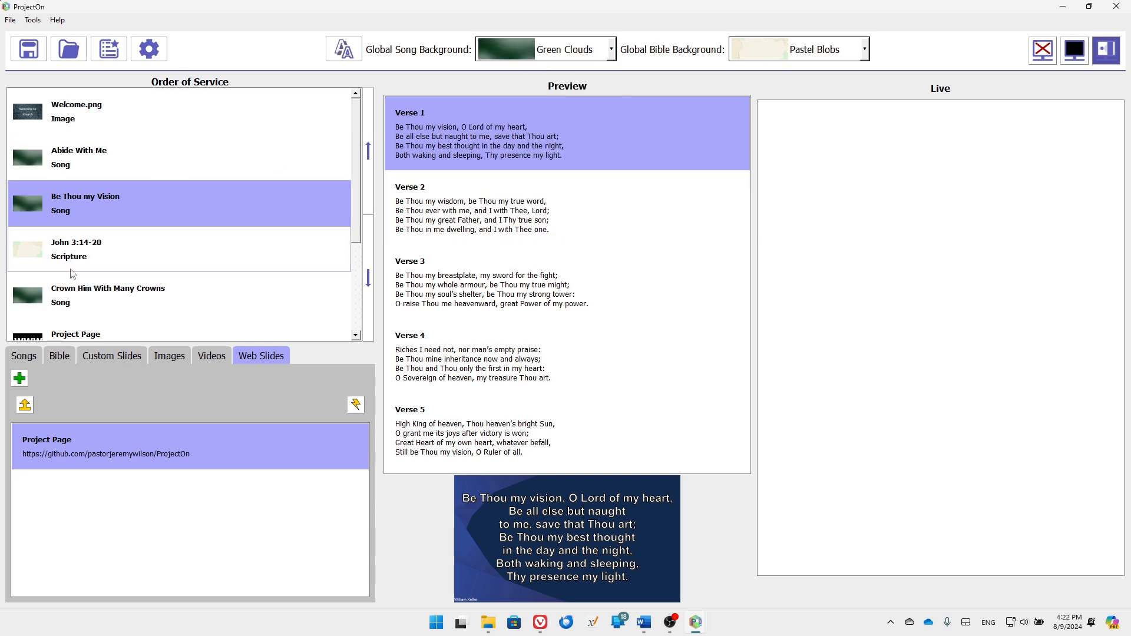
left_click(75, 295)
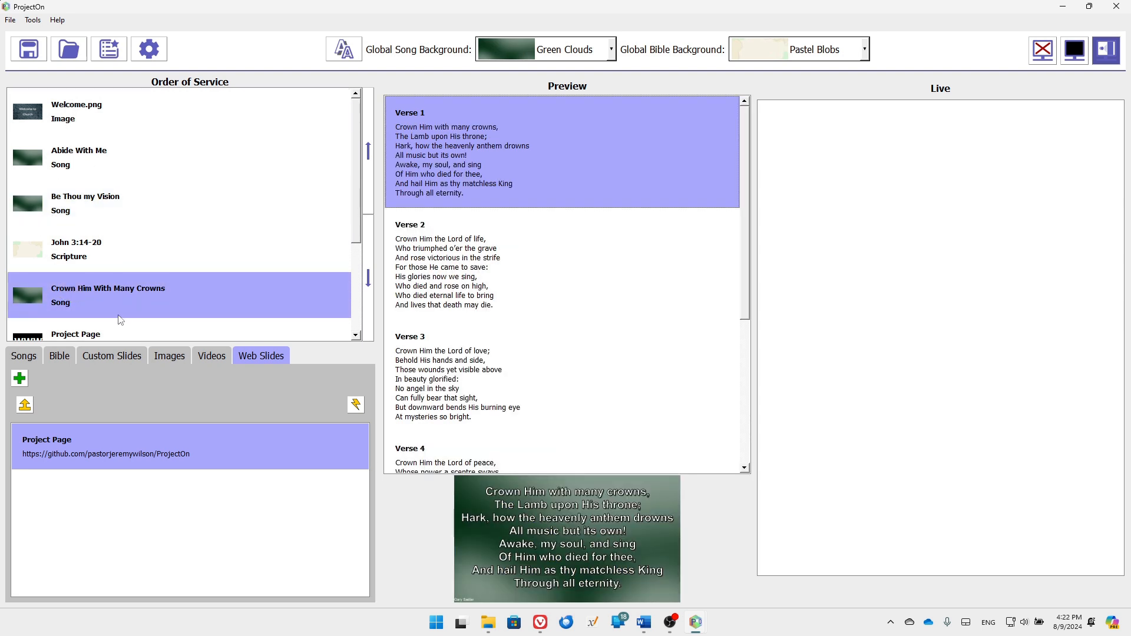
Set Gold Arcs as the global Bible background
left_click(865, 54)
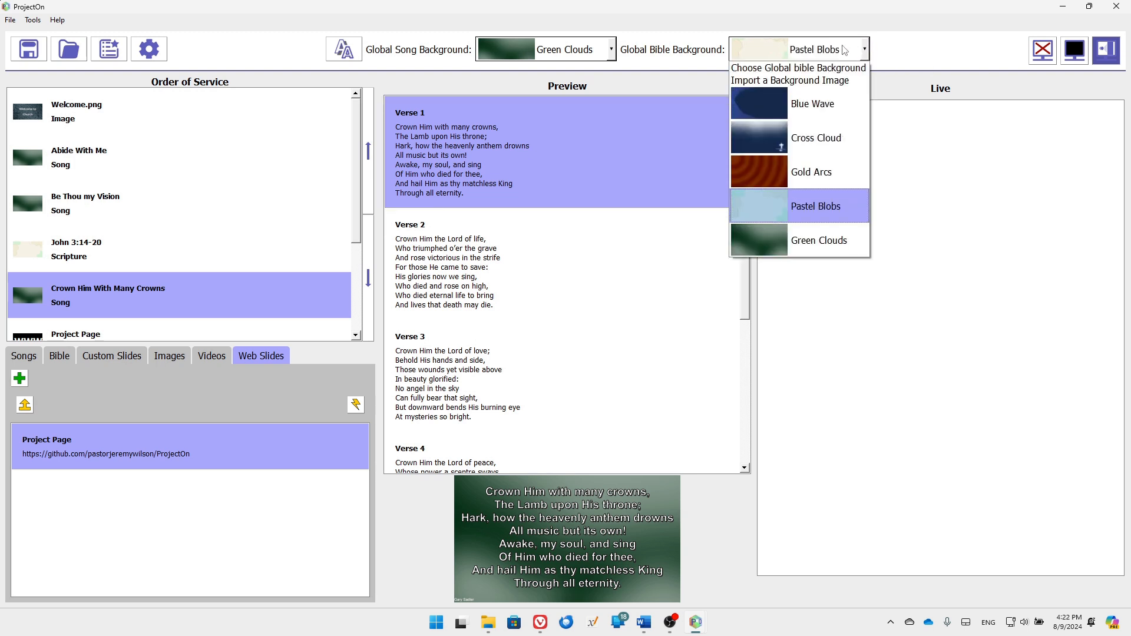
left_click(809, 170)
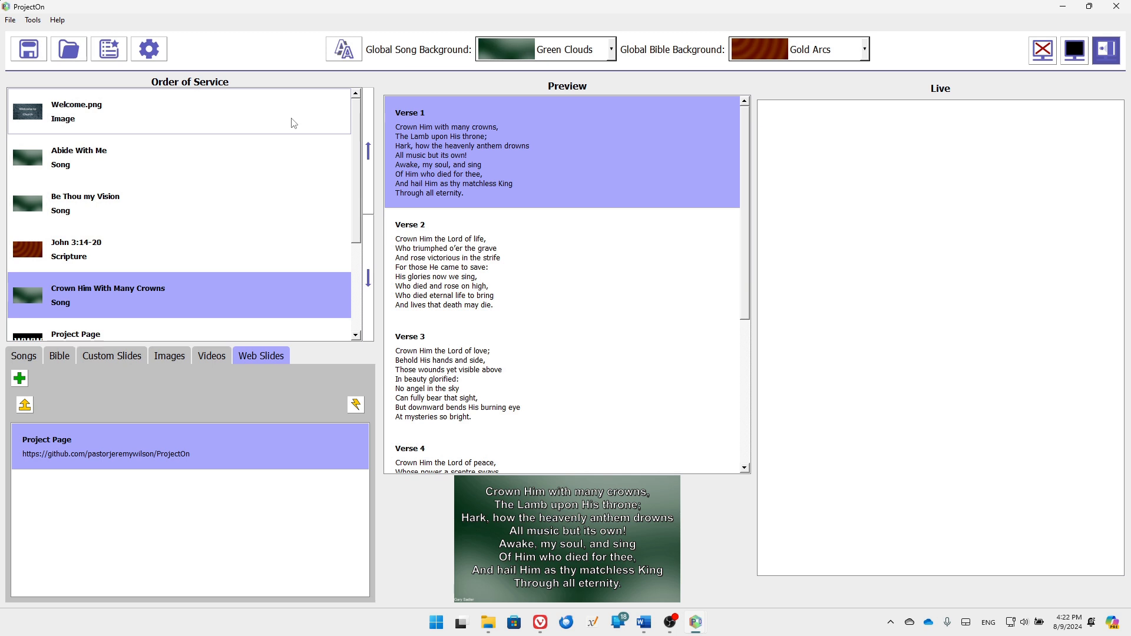
left_click(345, 51)
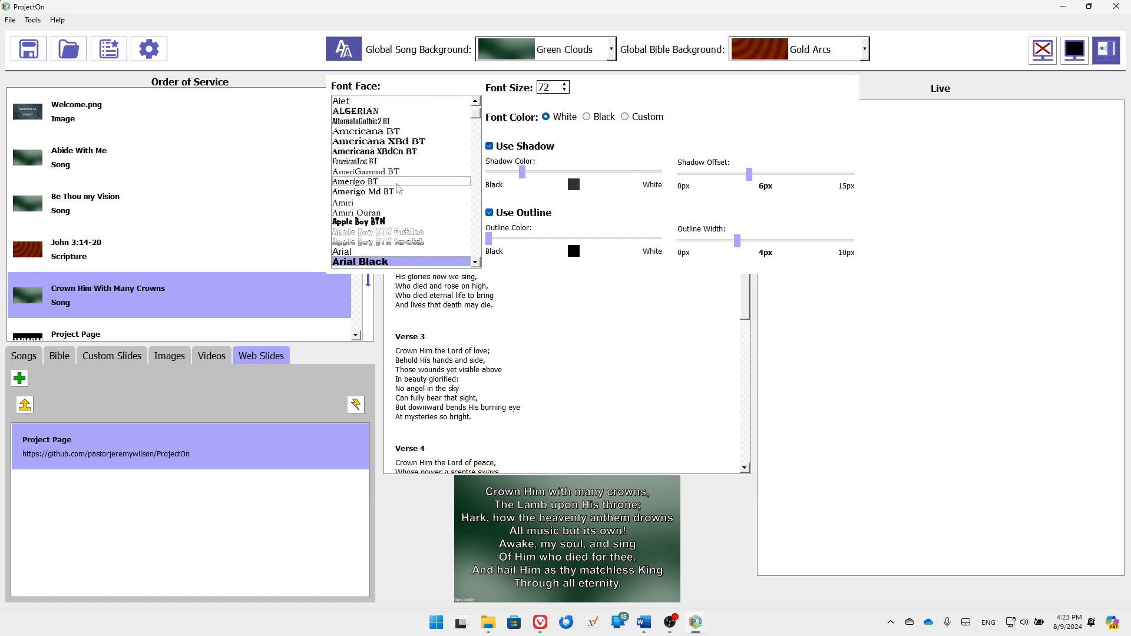
Change the lyric font to Americana XBdCn BT, keeping size 72 and white text
left_click(383, 152)
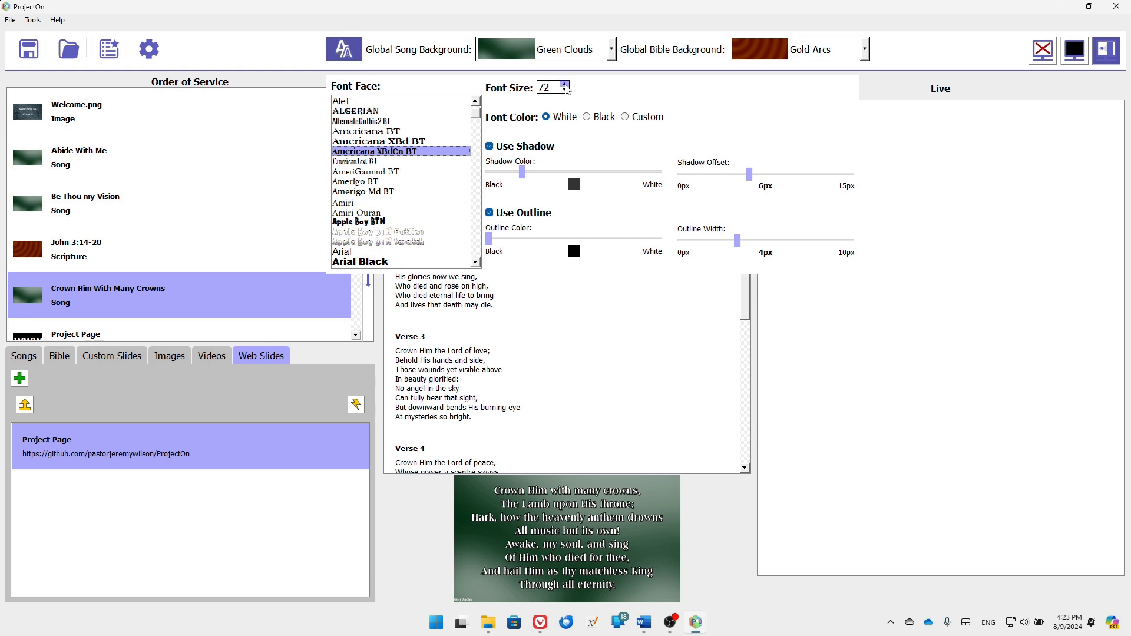
left_click(565, 85)
left_click(566, 84)
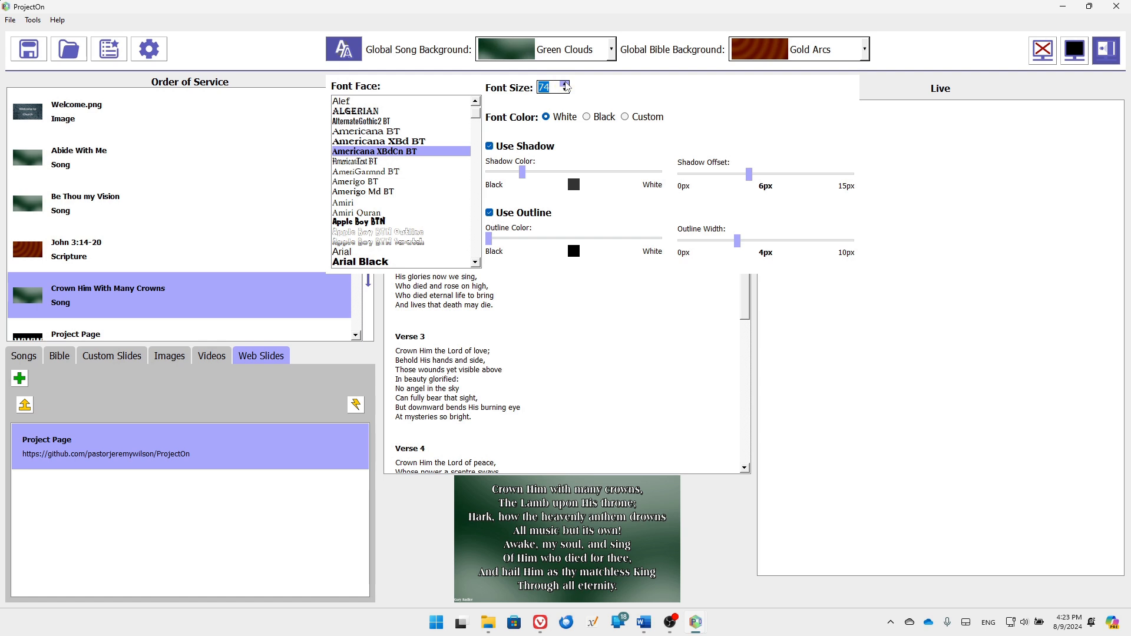
left_click(565, 90)
left_click(566, 90)
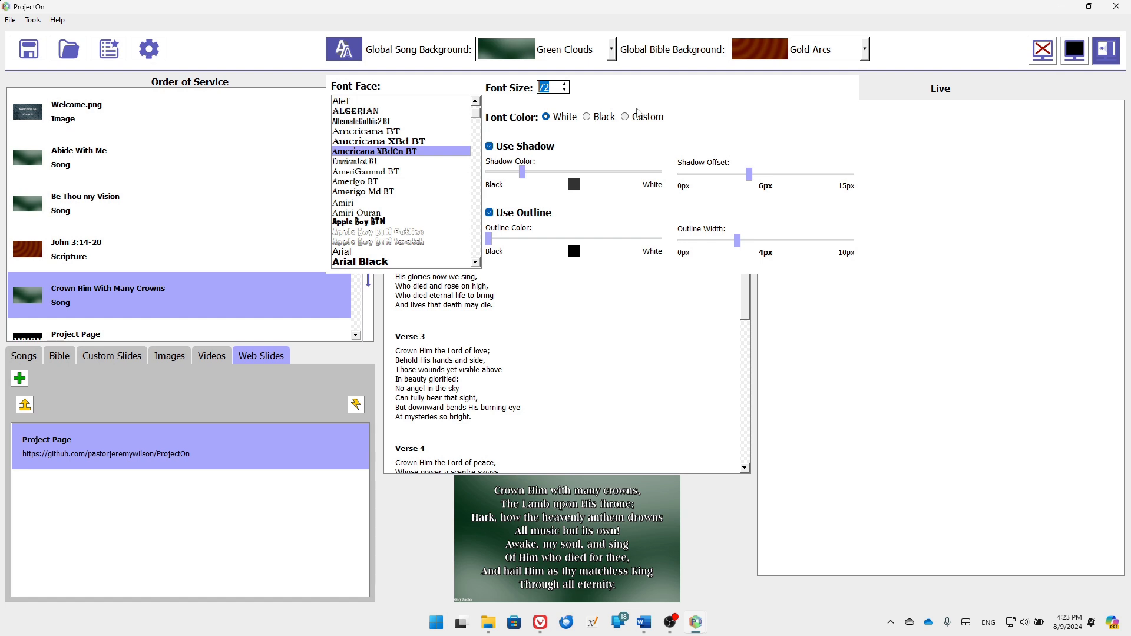
left_click(625, 117)
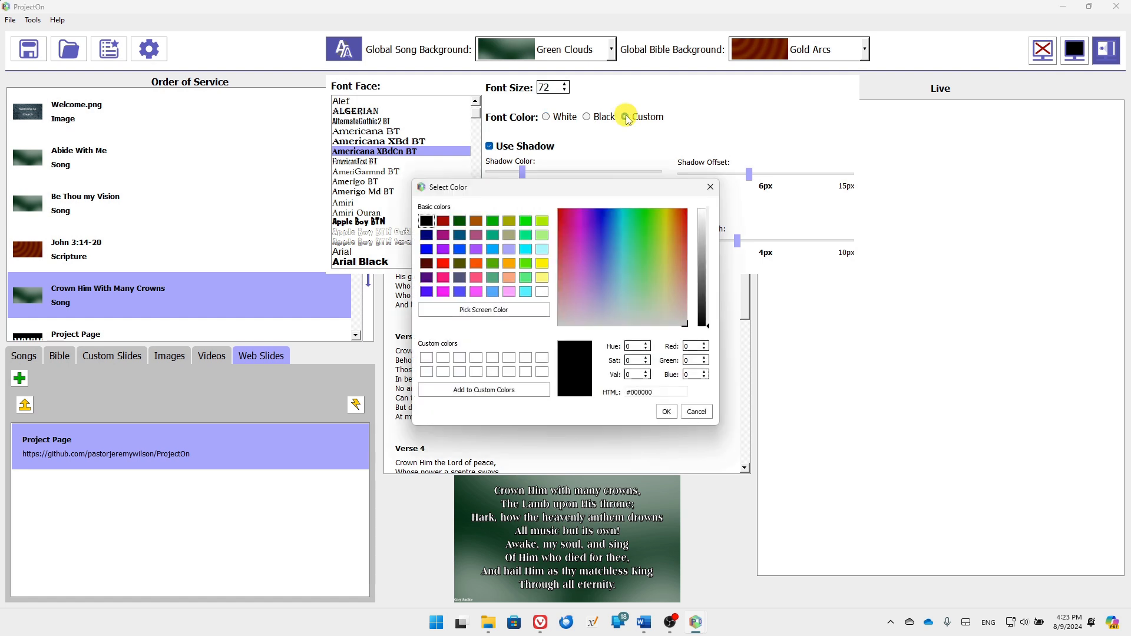
left_click(704, 412)
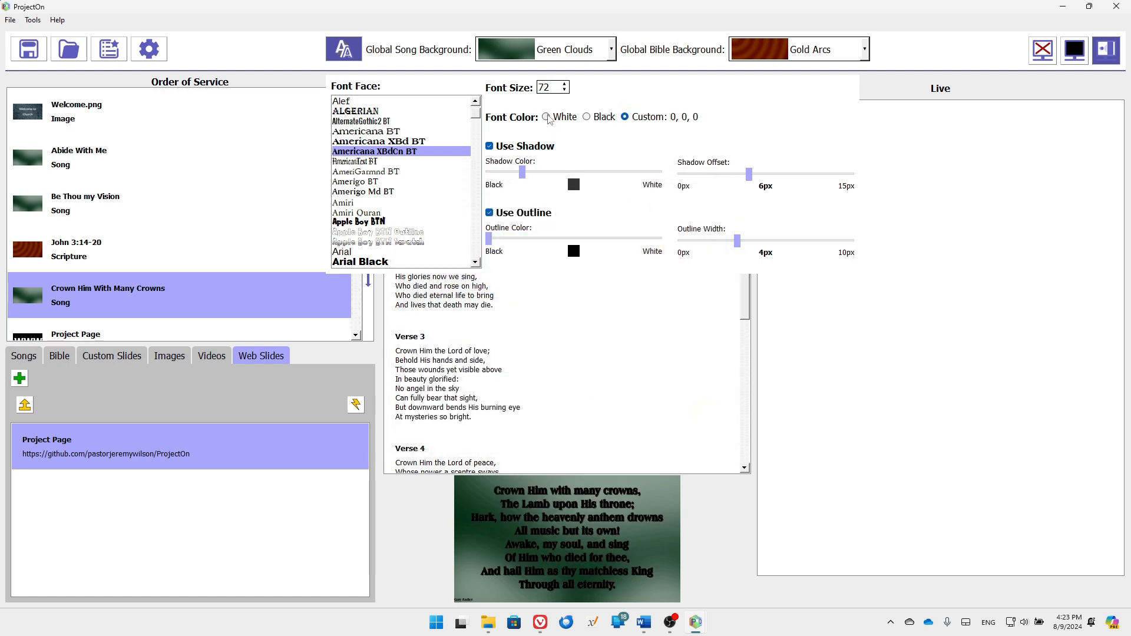
left_click(548, 116)
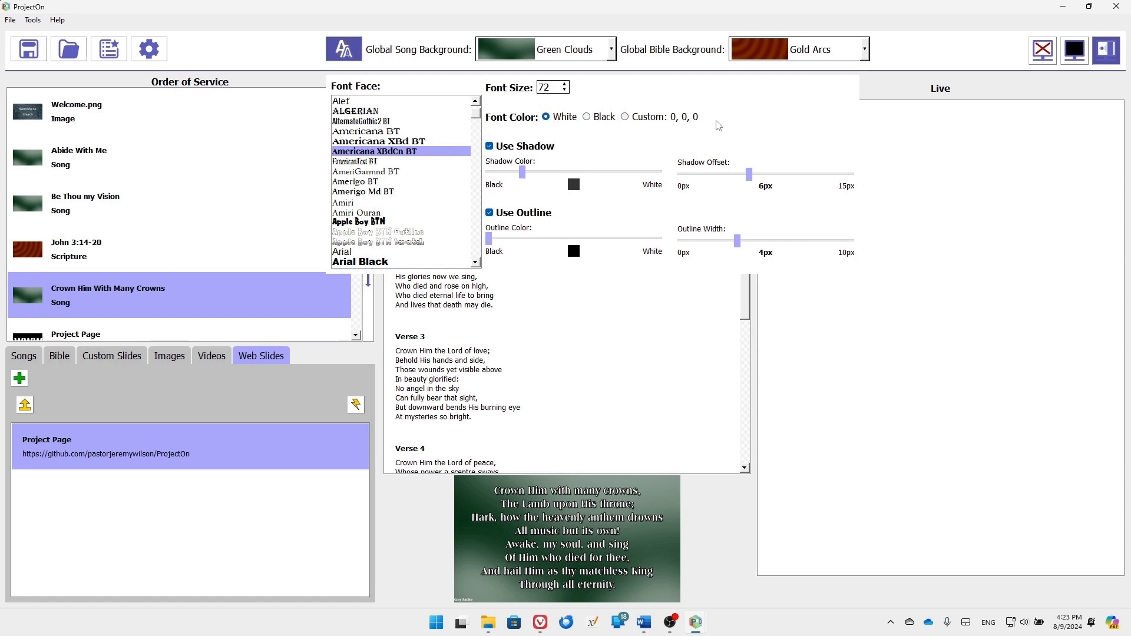
Turn on the text shadow and lighten its grey, keeping the 6px offset
left_click(491, 148)
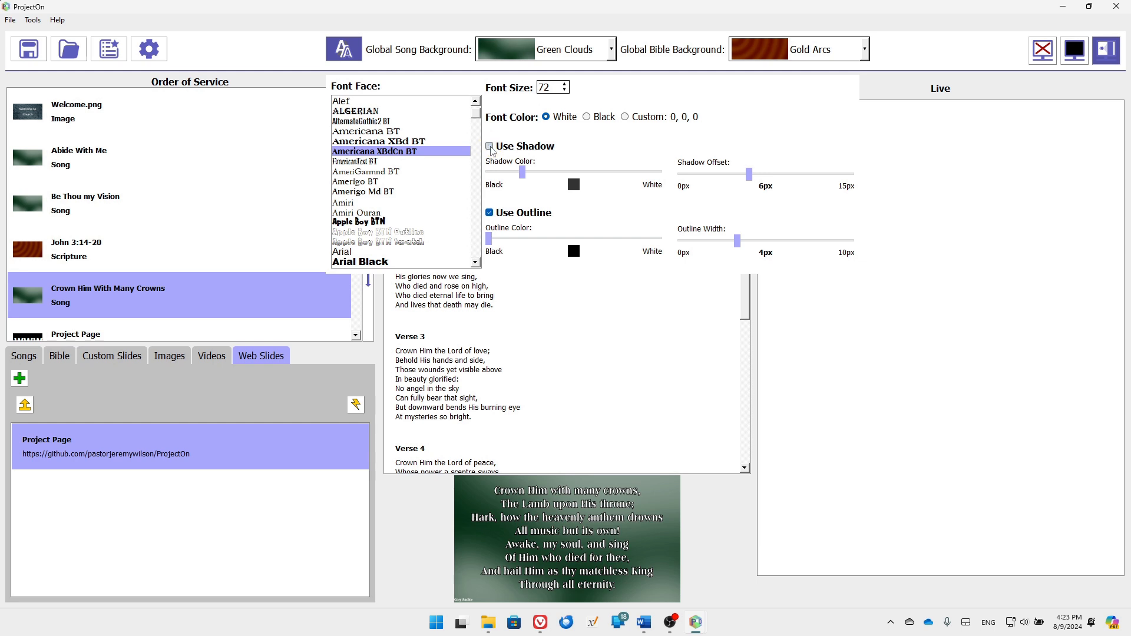
left_click(490, 147)
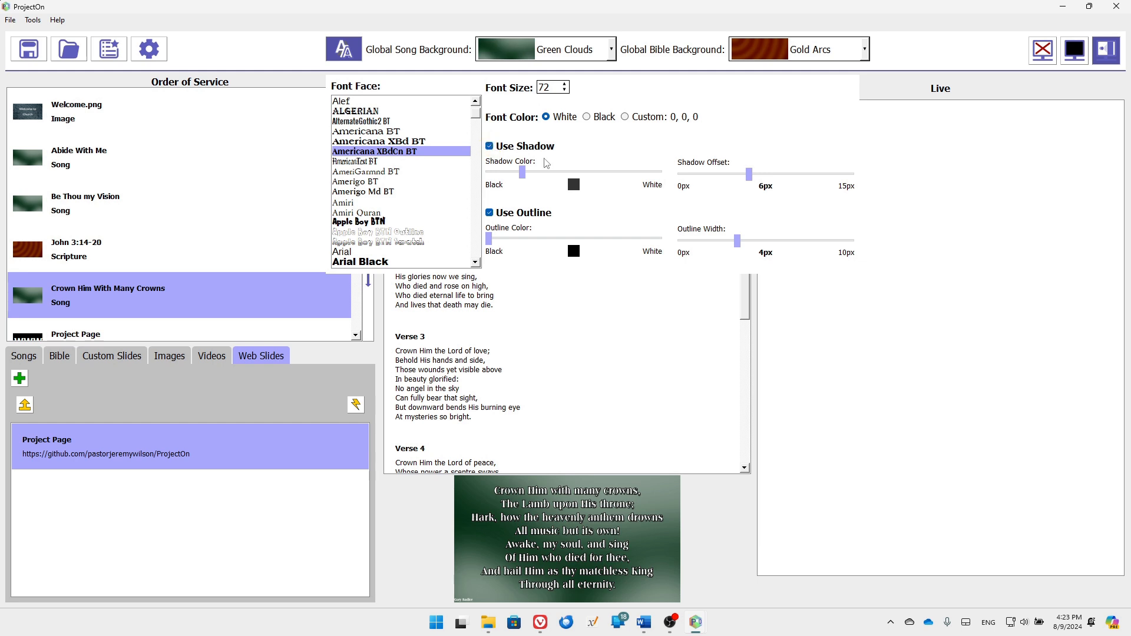
mouse_move(530, 175)
left_mouse_down()
mouse_move(611, 177)
mouse_move(538, 173)
left_mouse_up()
mouse_move(749, 174)
left_mouse_down()
mouse_move(811, 174)
mouse_move(755, 177)
left_mouse_up()
Close the font settings and resave the service, dismissing the File Saved message
left_click(348, 52)
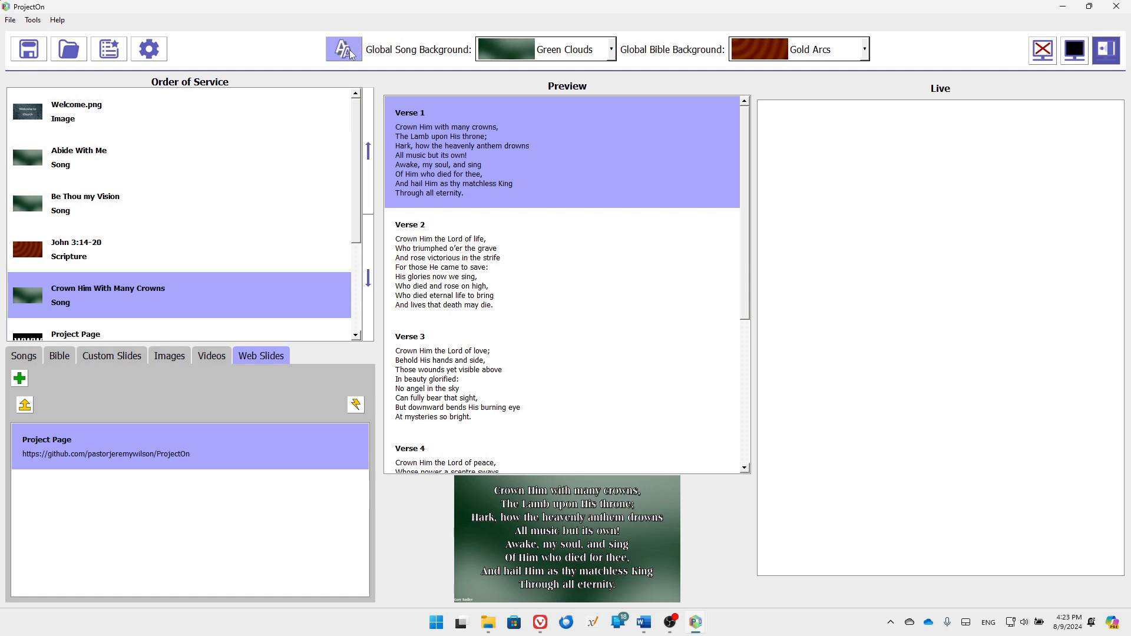
left_click(19, 52)
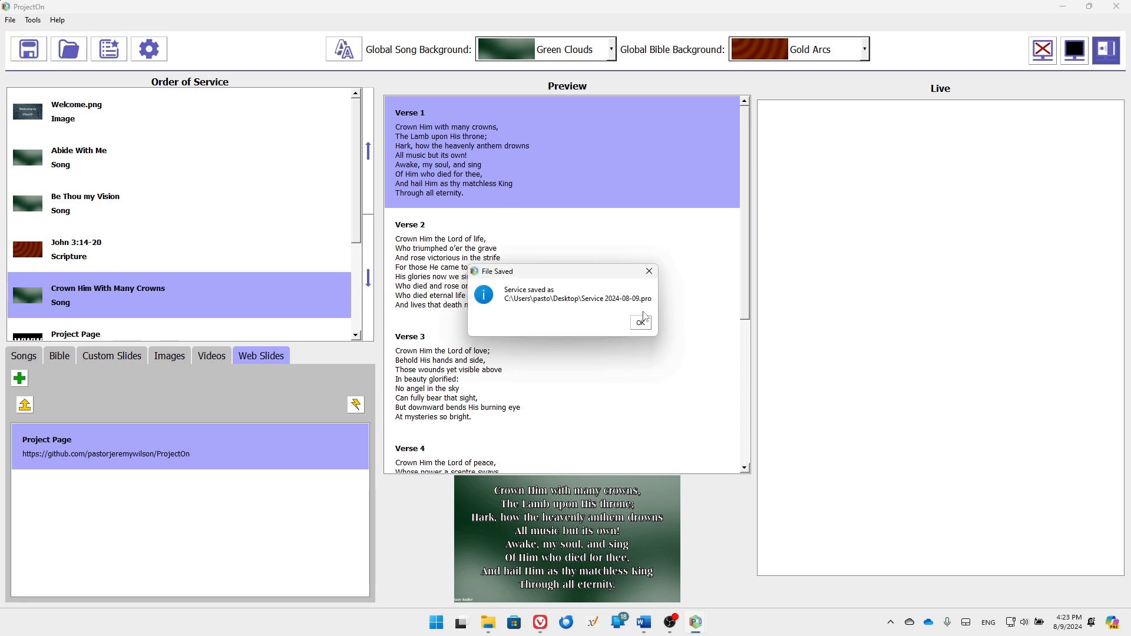
left_click(640, 323)
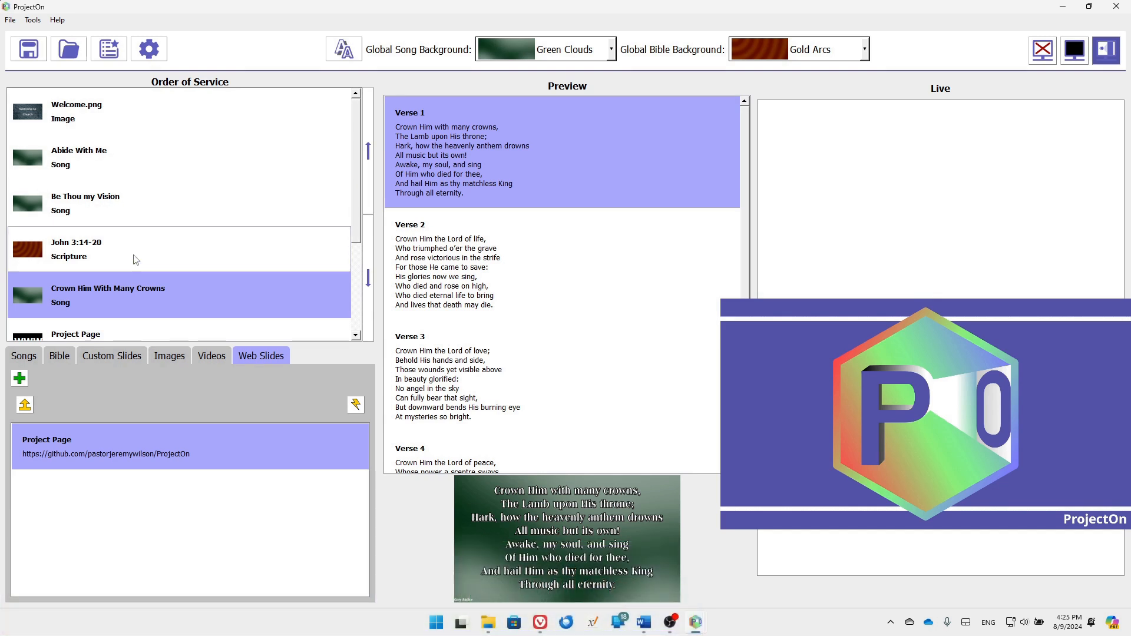
Move John 3:14-20 above Be Thou my Vision, then send Welcome.png and Abide With Me live
left_click_drag(135, 260, 190, 190)
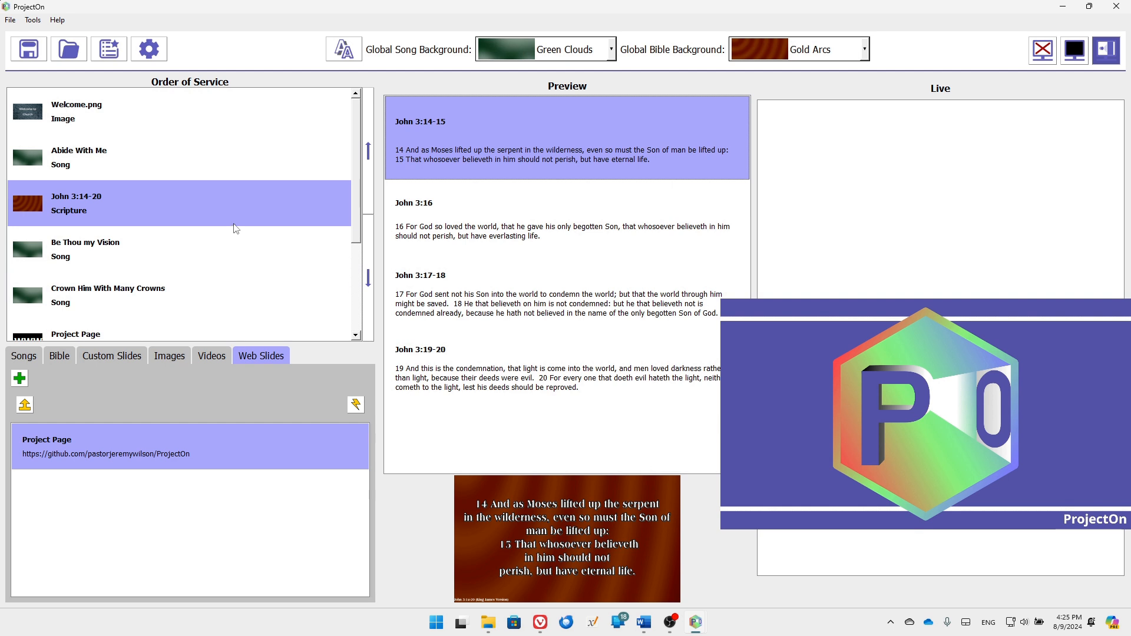
double_click(118, 107)
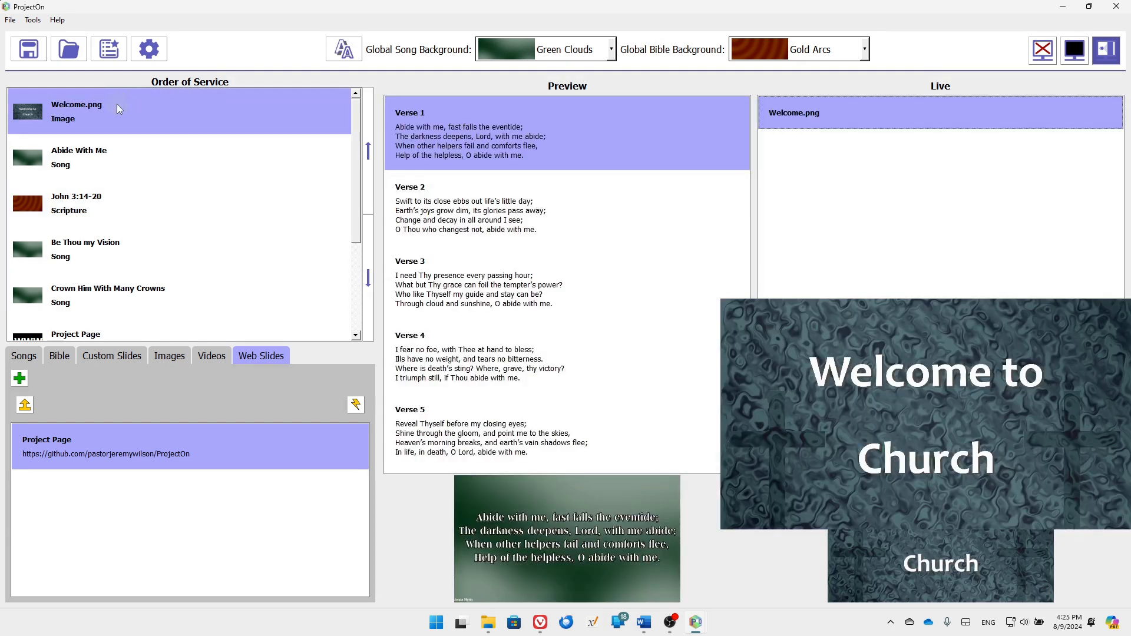
left_click(147, 168)
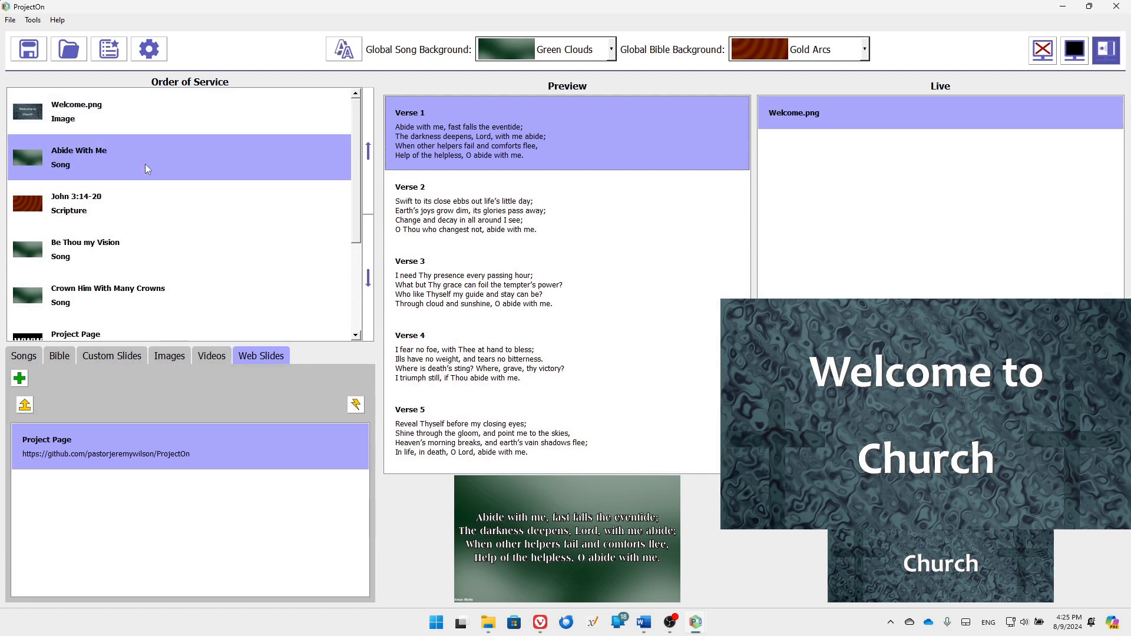
double_click(145, 163)
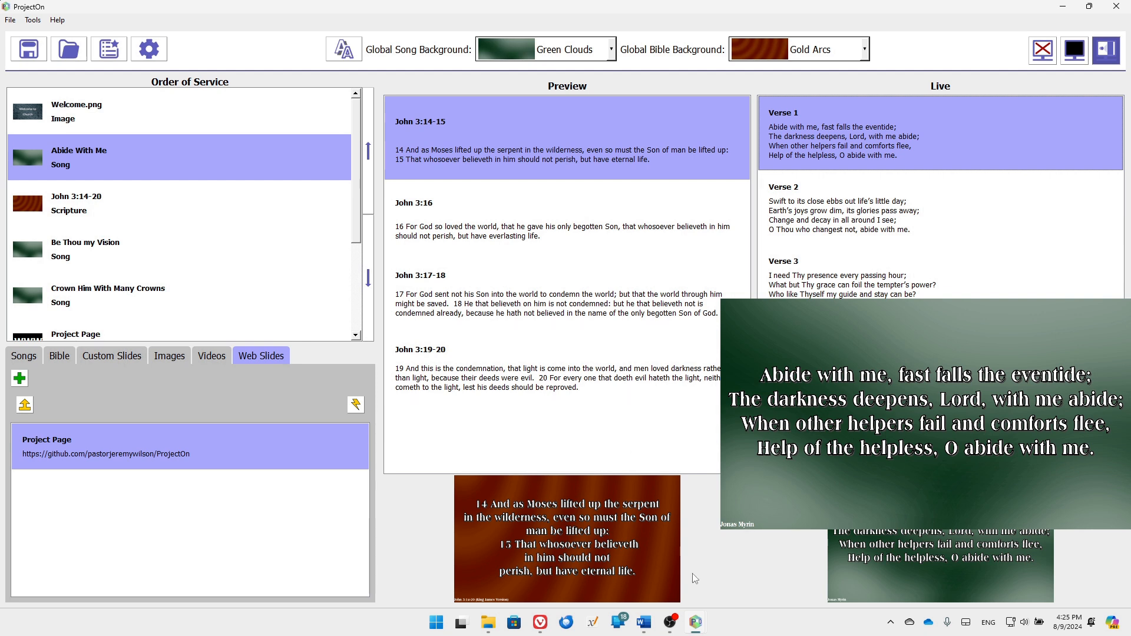
Advance the live Abide With Me through verses 2 to 5
key("Down")
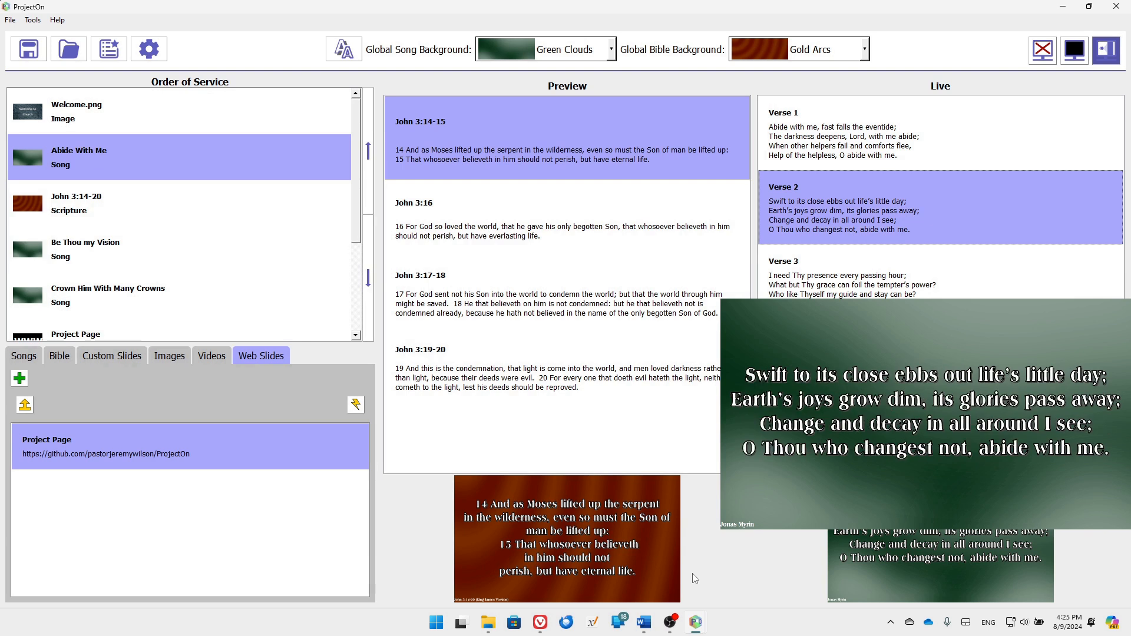
key("Down")
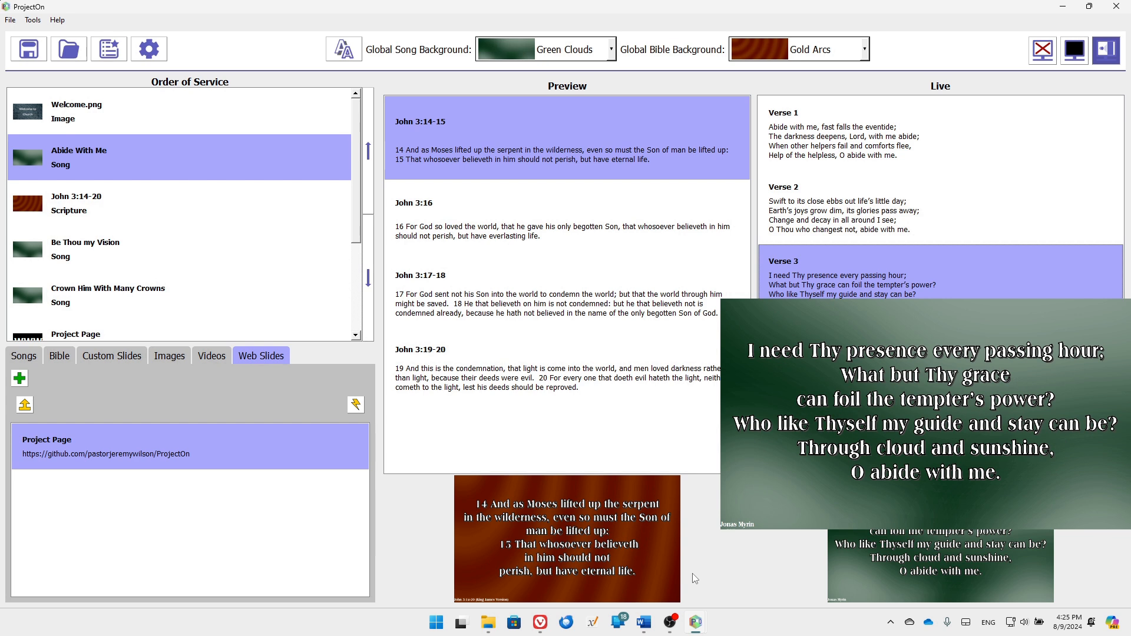
key("Down")
key("Down")
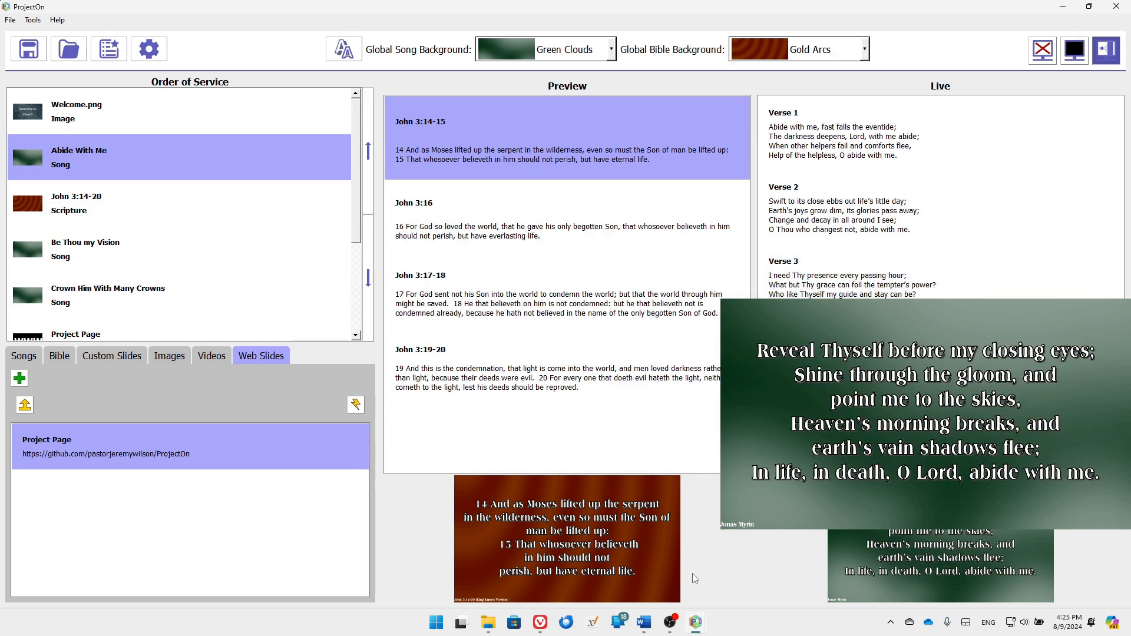
Step through the John 3:14-20 passages and down the service order until Be Thou my Vision is live
key("Down")
key("Down")
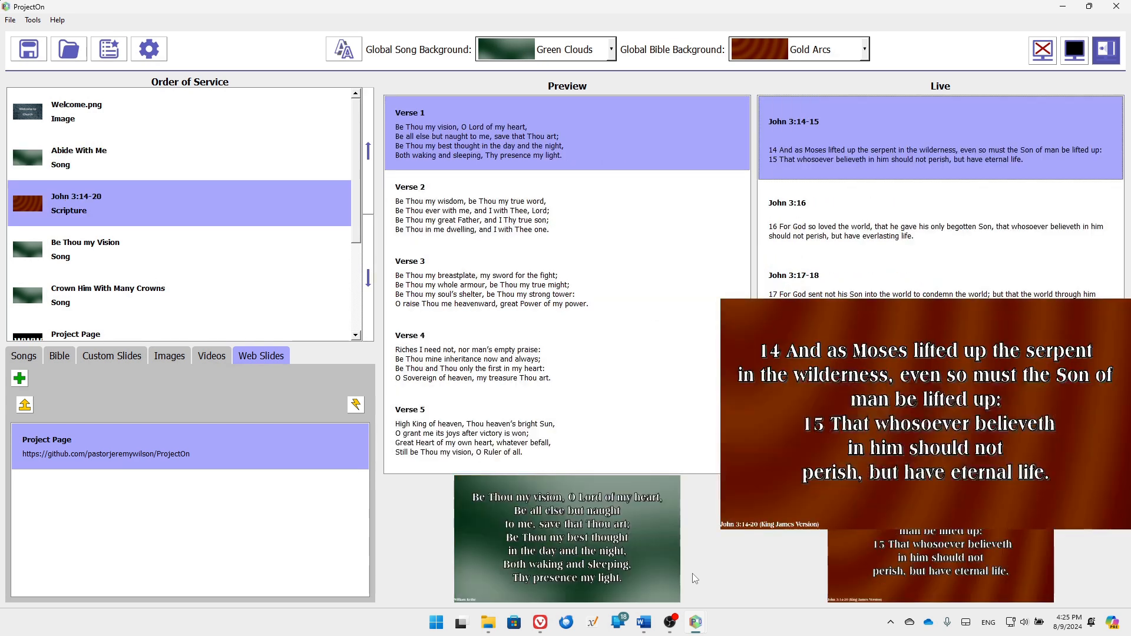
key("Down")
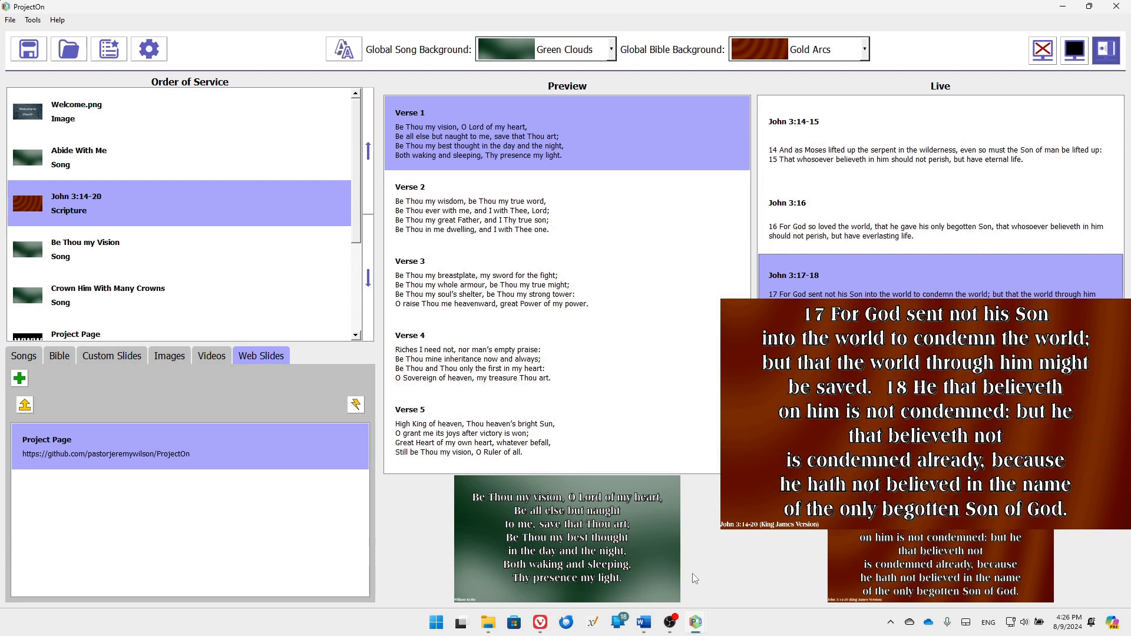
key("Up")
key("Up")
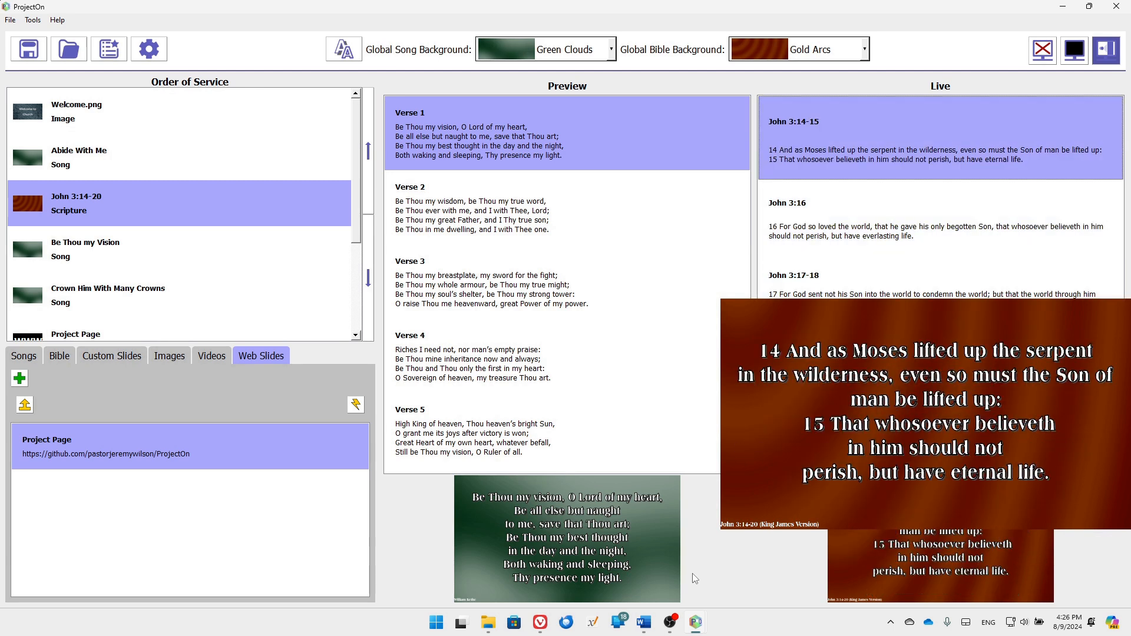
key("Down")
key("Down")
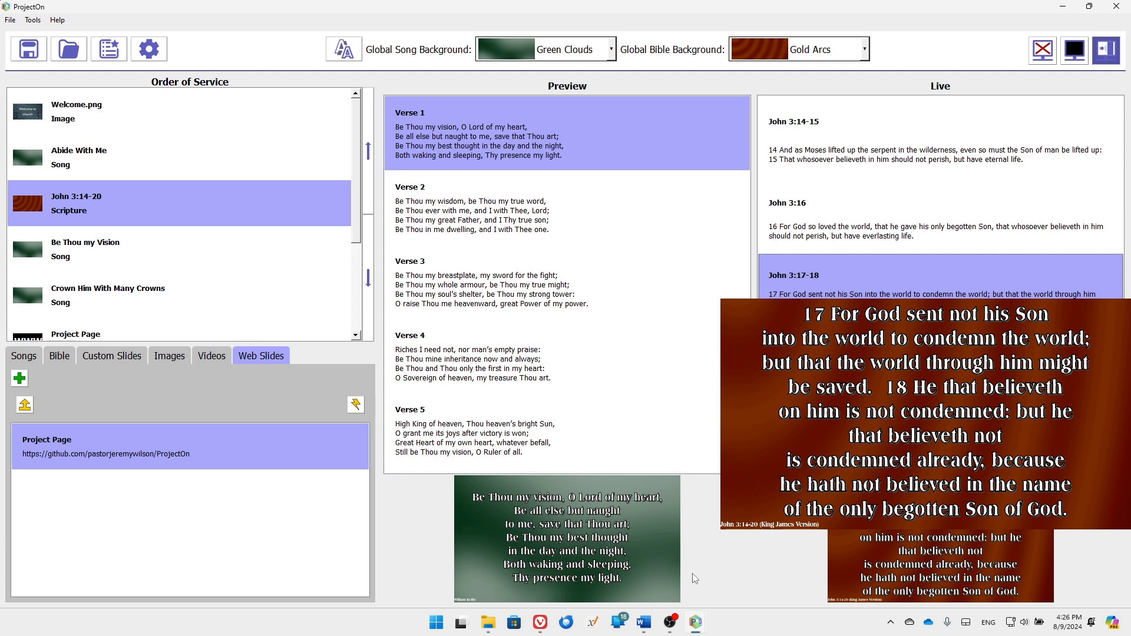
key("Up")
key("Up")
key("Down")
key("Down")
key("Down")
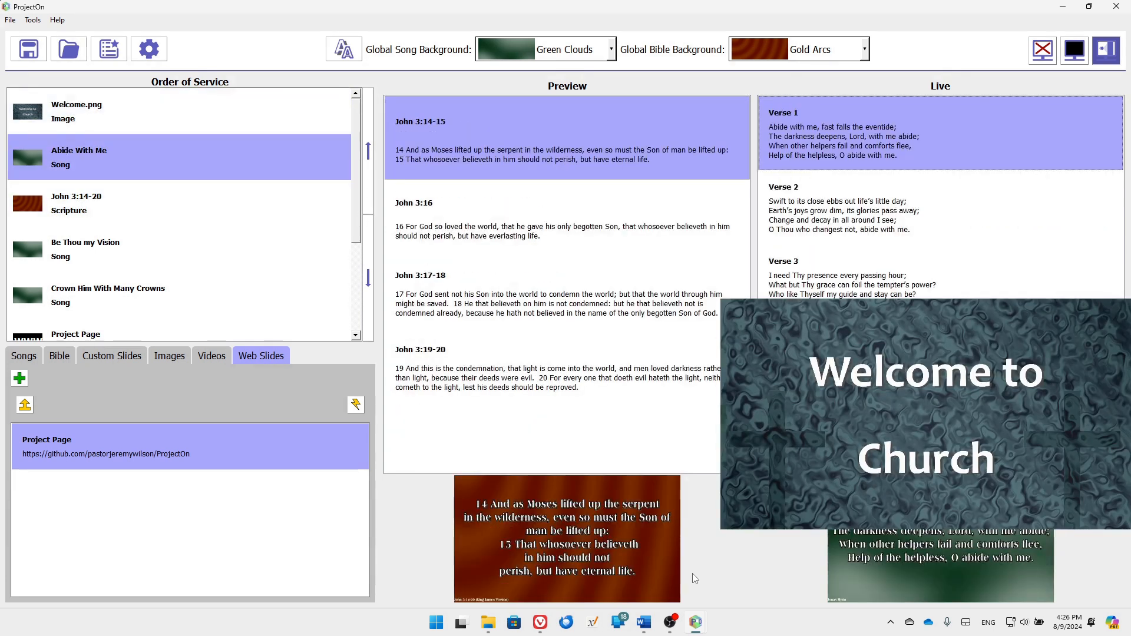
key("Down")
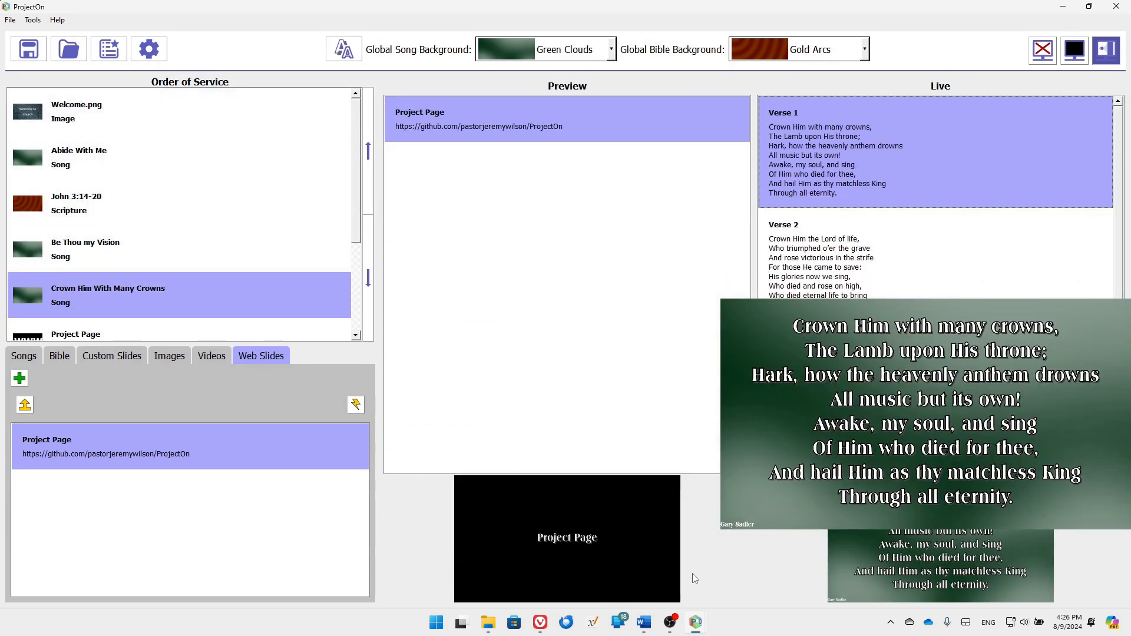
key("Up")
key("Up")
key("Up")
key("Up")
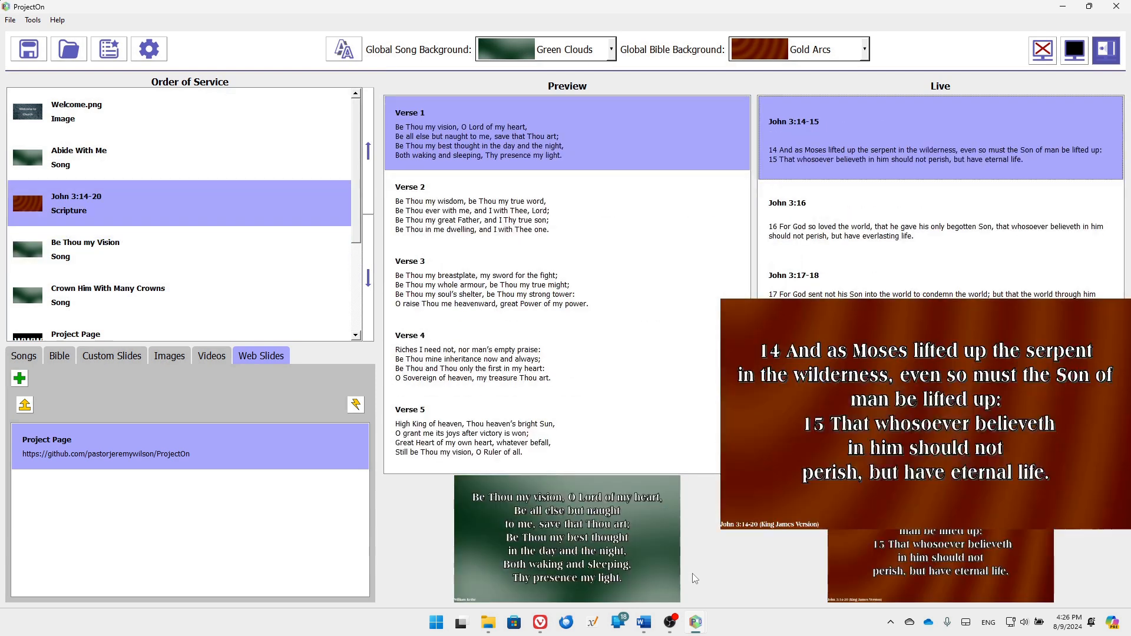
key("Down")
key("Down")
key("Down")
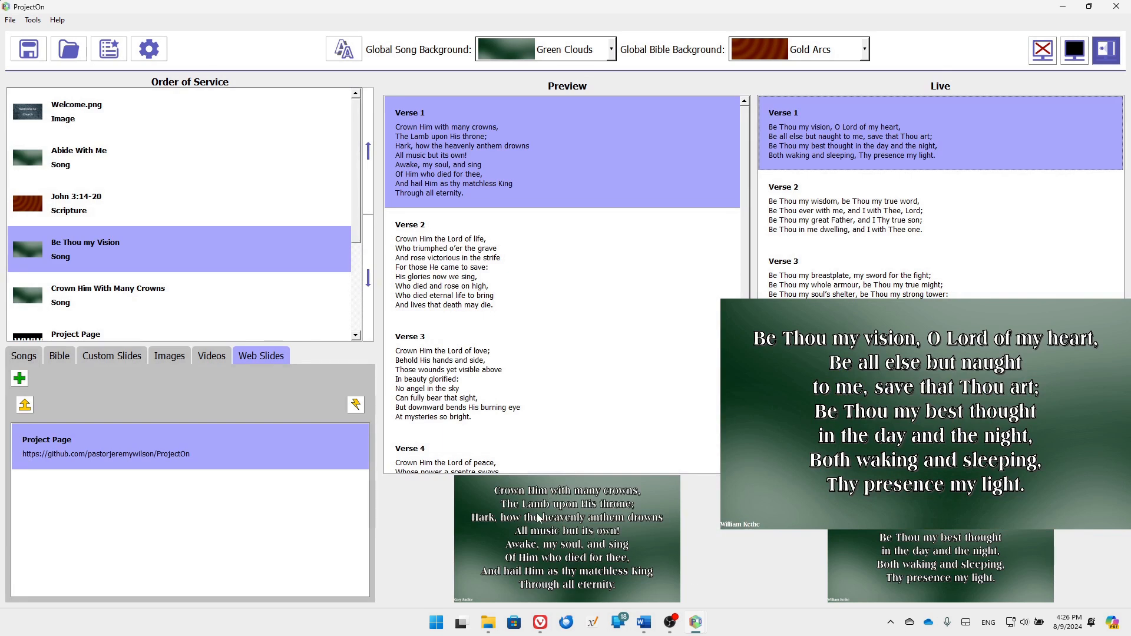
Show the Project Page web slide live, followed by Crown Him With Many Crowns
scroll(207, 242, "down", 1)
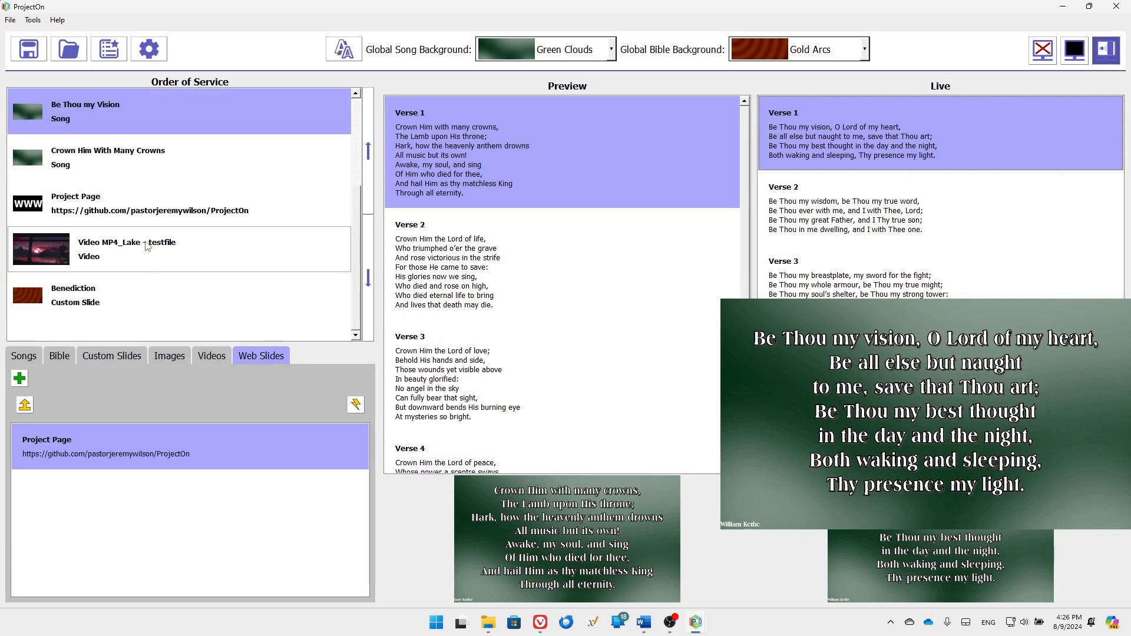
left_click(137, 209)
double_click(138, 208)
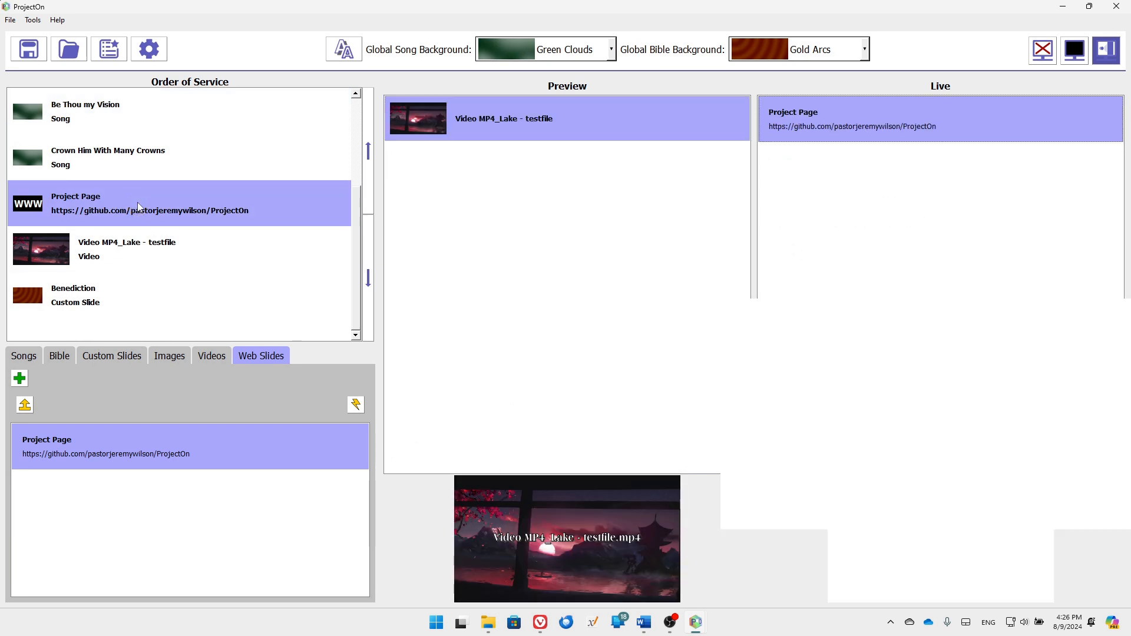
left_click(131, 155)
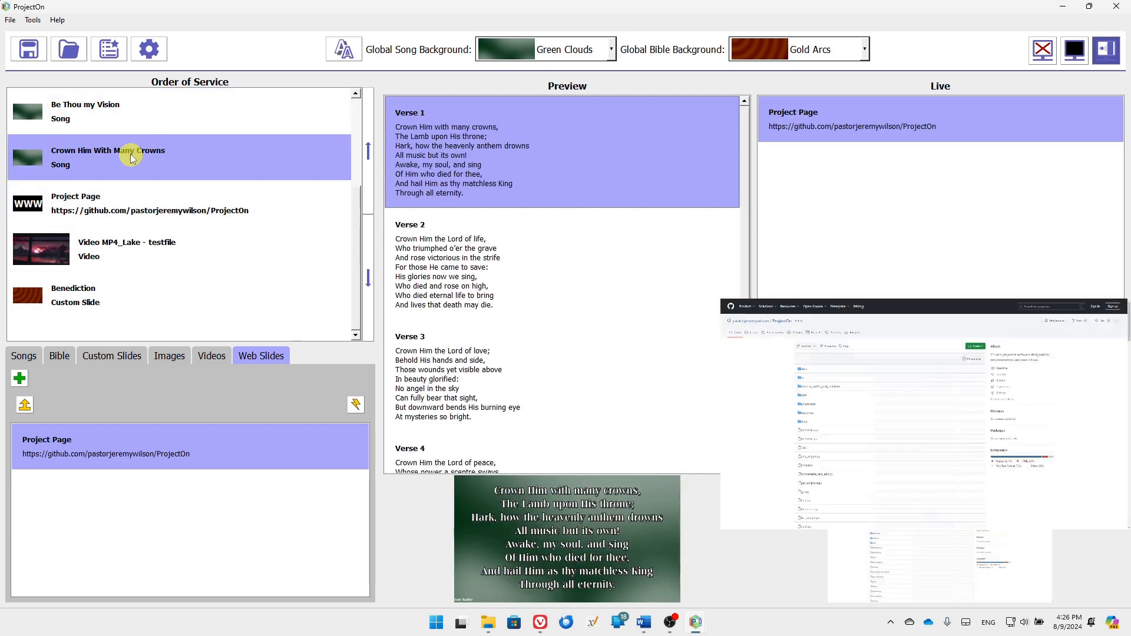
double_click(130, 154)
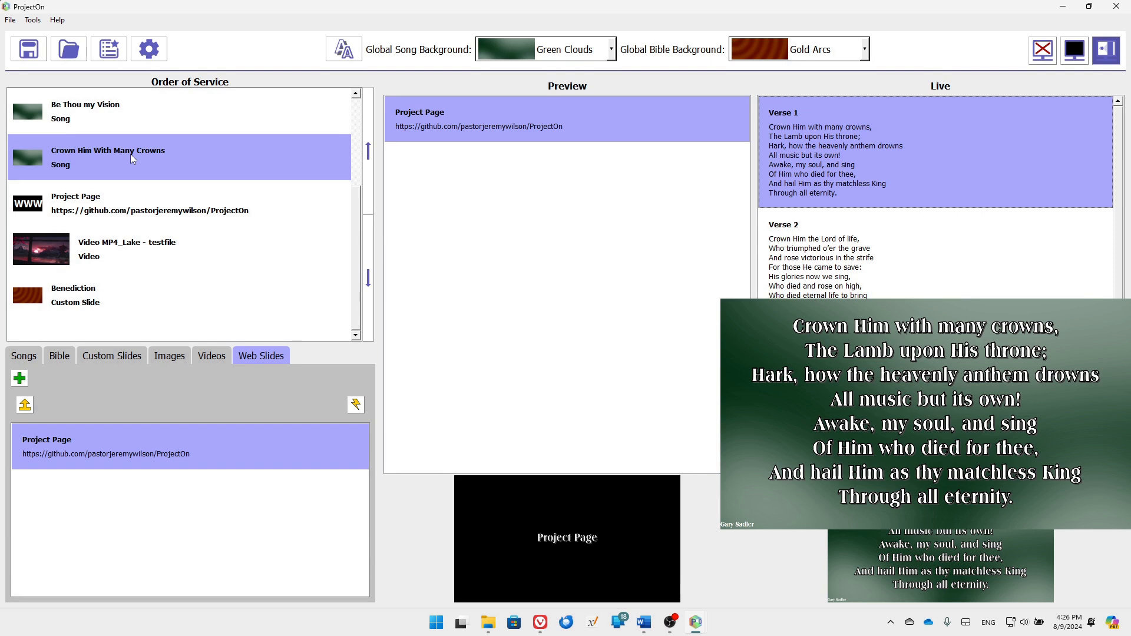
Send verse 3 of Be Thou my Vision live, then verse 3 of Crown Him With Many Crowns
left_click(98, 118)
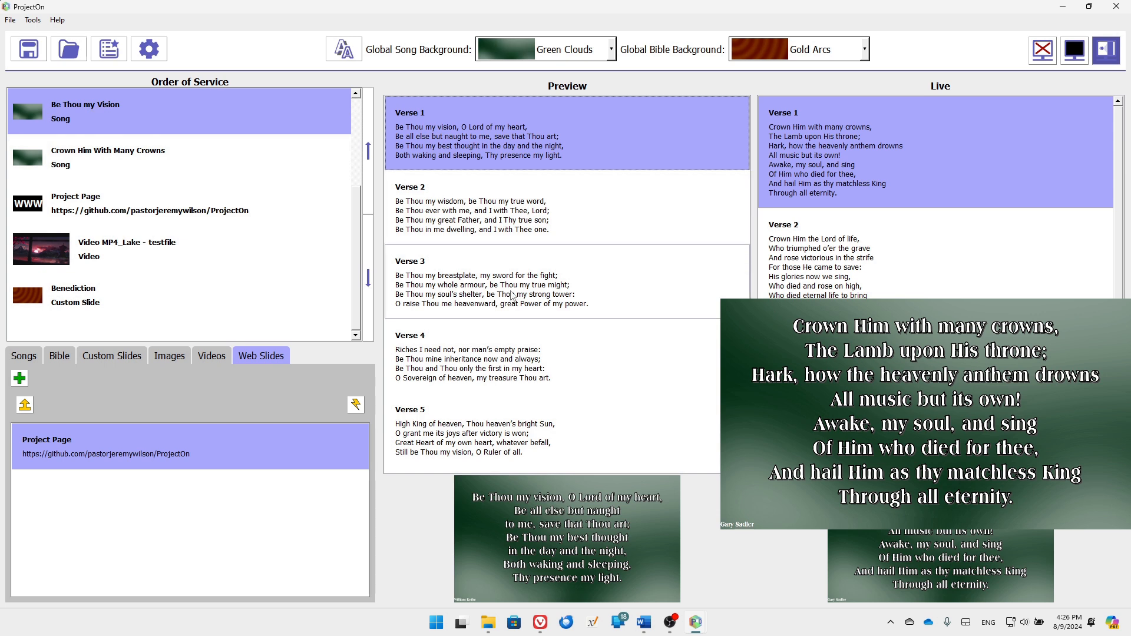
left_click(465, 284)
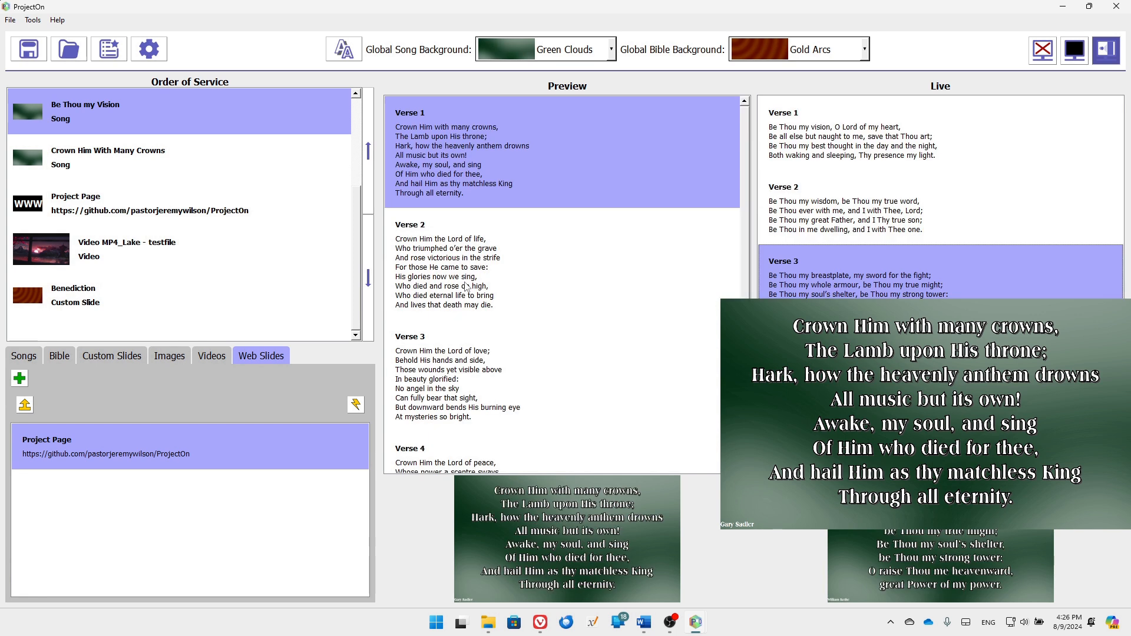
double_click(466, 286)
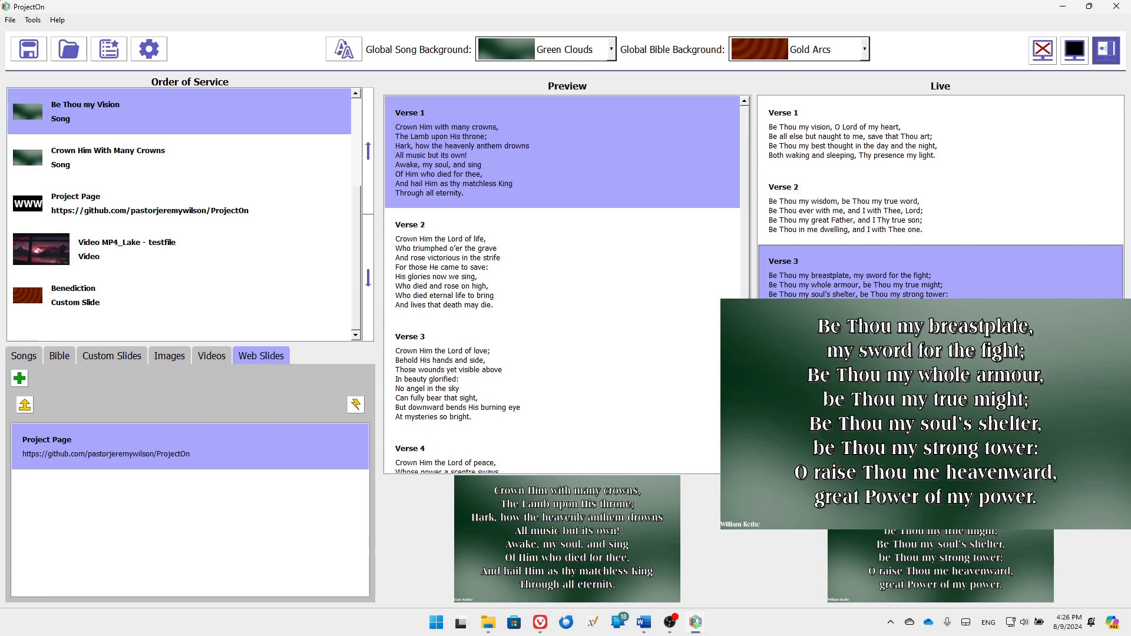
left_click(552, 355)
double_click(554, 356)
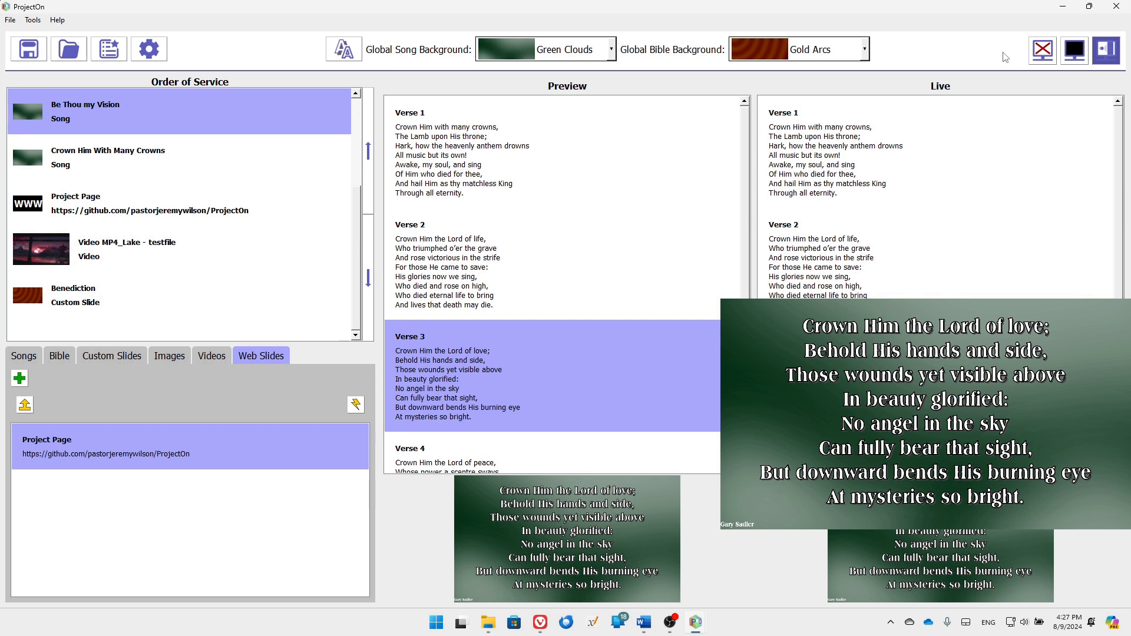
Toggle the display output off and on, then blank it to black and restore the lyrics
left_click(1041, 53)
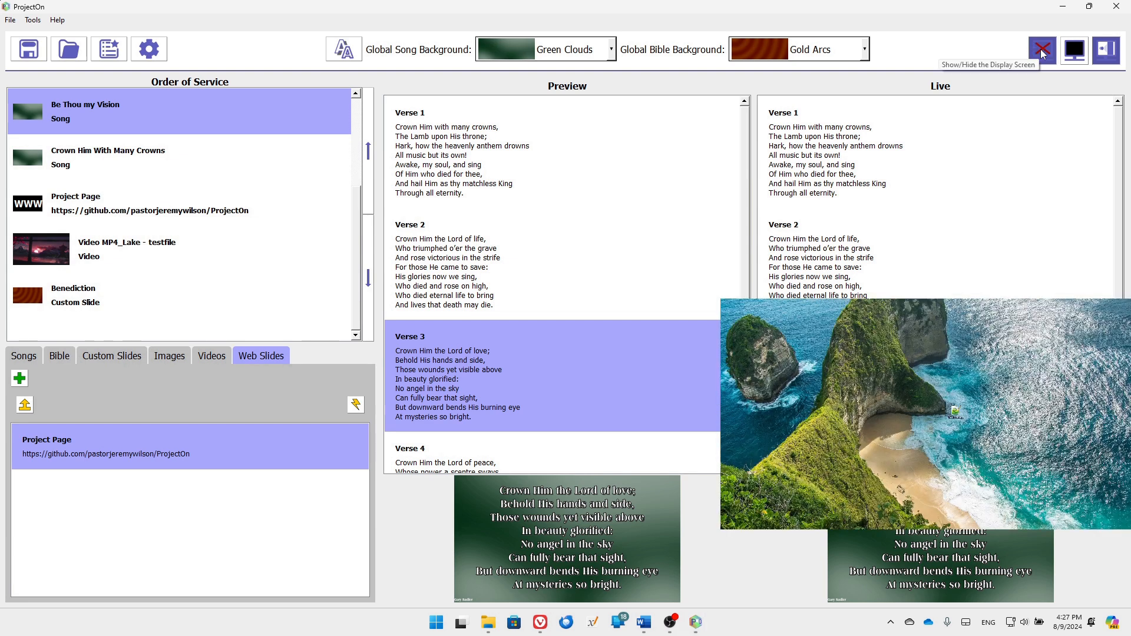
left_click(1041, 53)
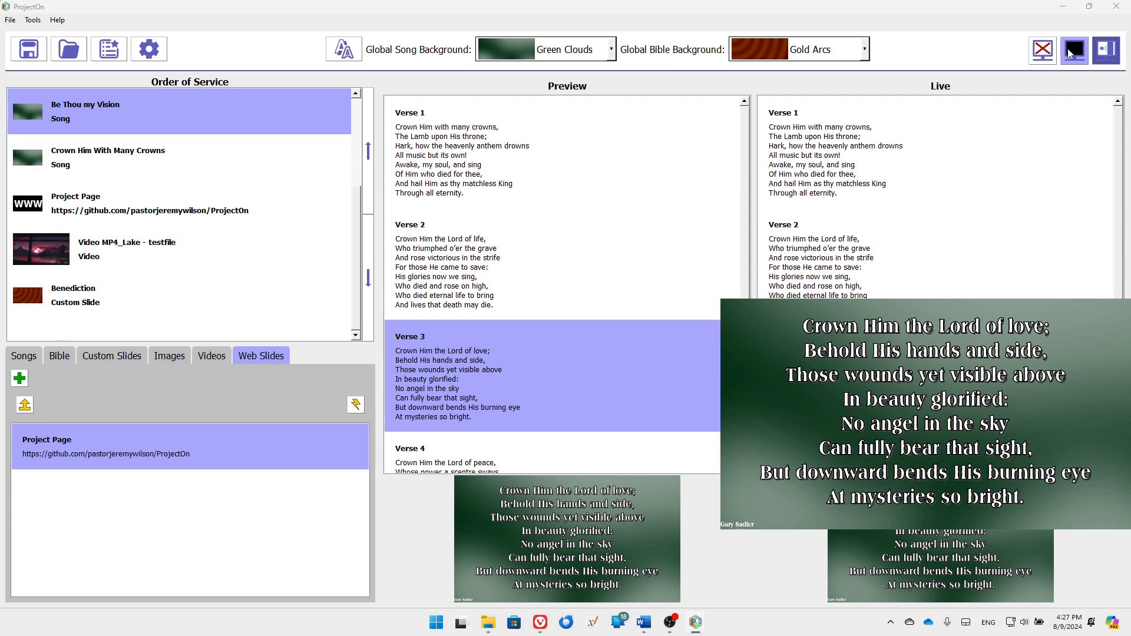
left_click(1071, 53)
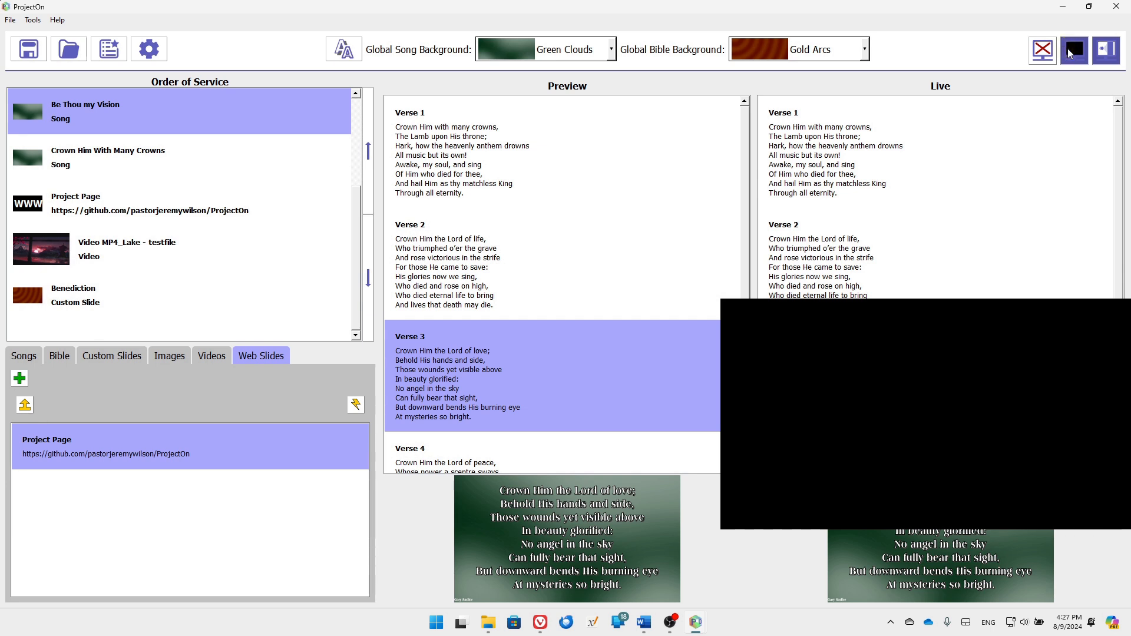
left_click(1071, 53)
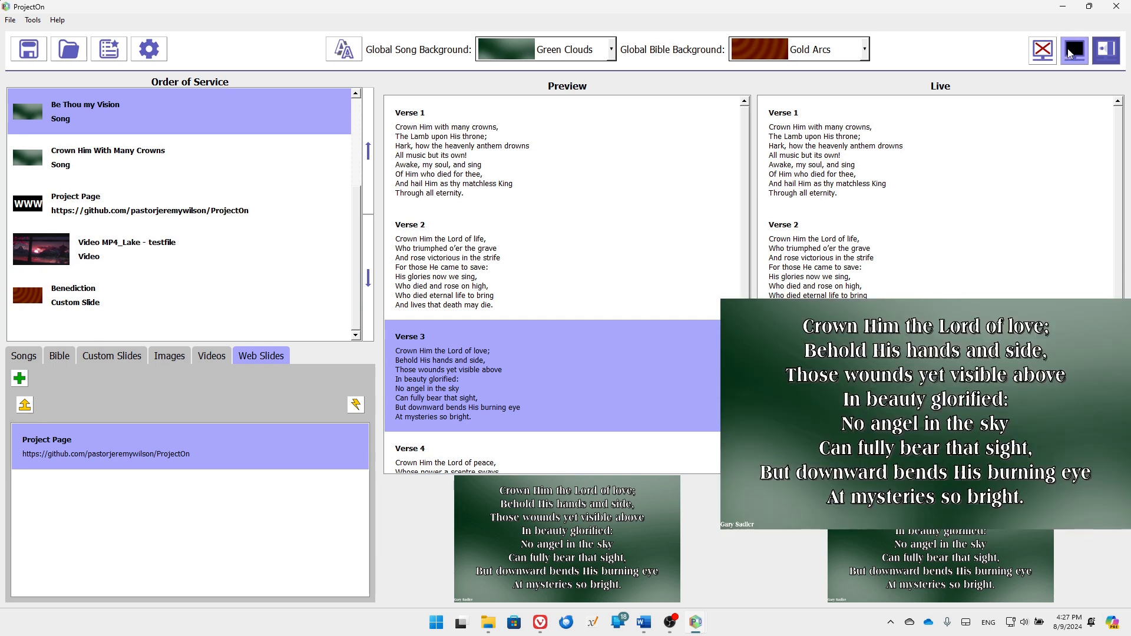
Show and remove the logo screen, blank again, then reload Crown Him With Many Crowns
left_click(1108, 58)
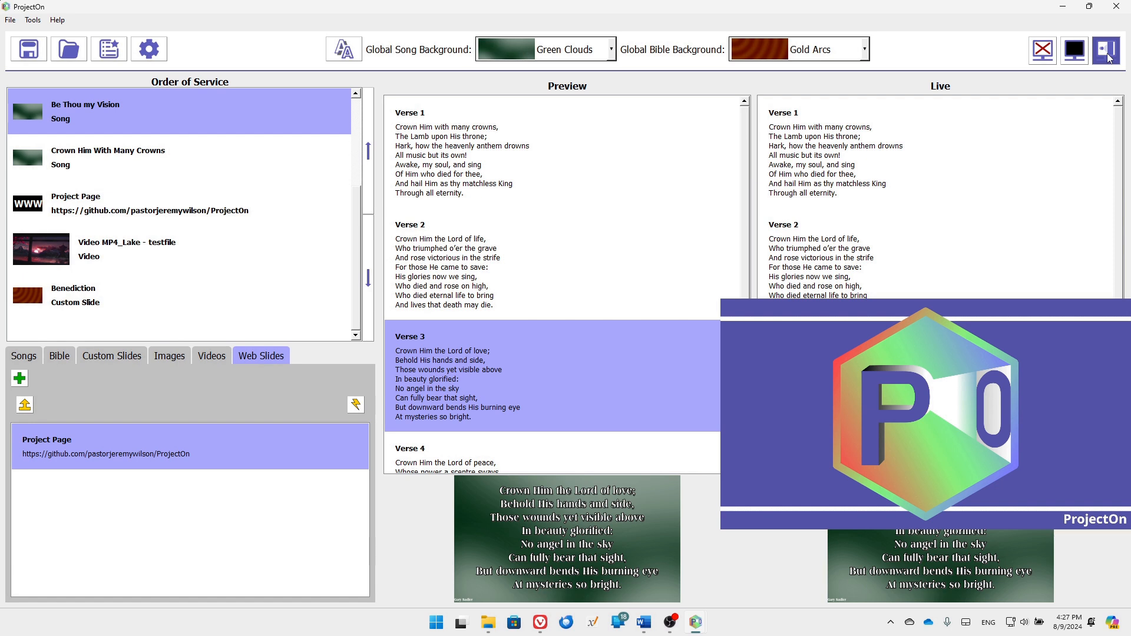
left_click(1110, 57)
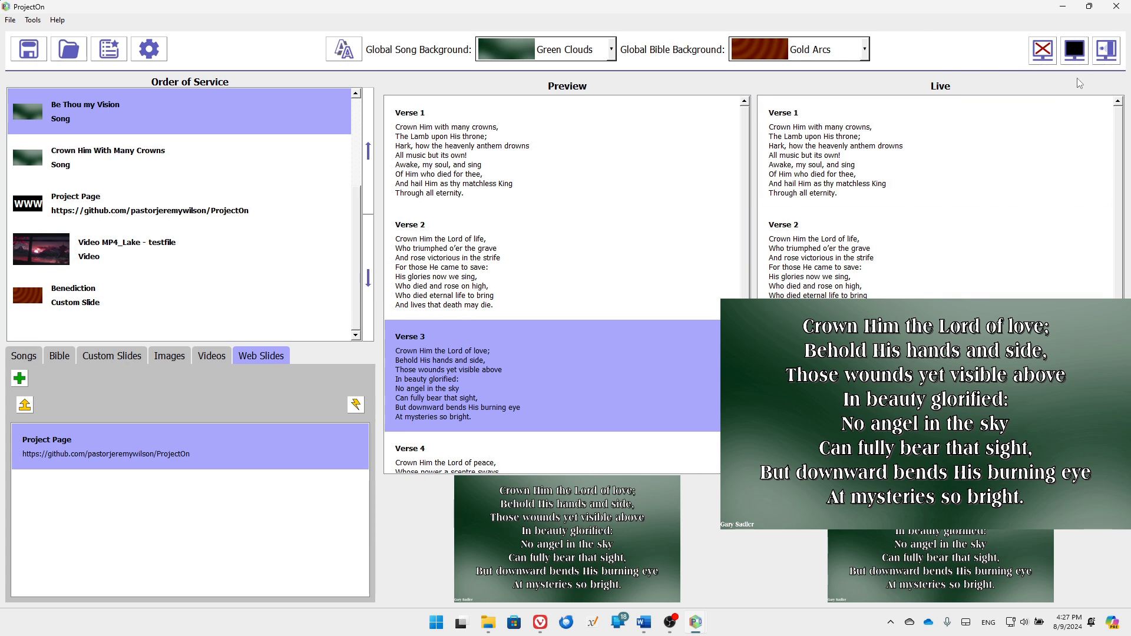
left_click(1077, 55)
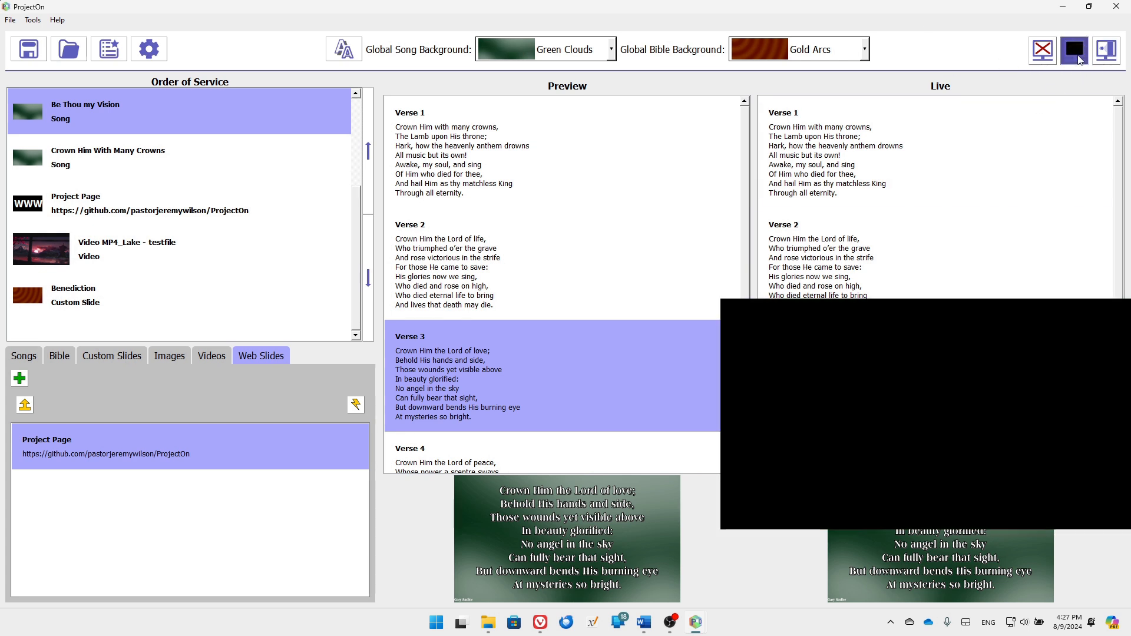
left_click(96, 160)
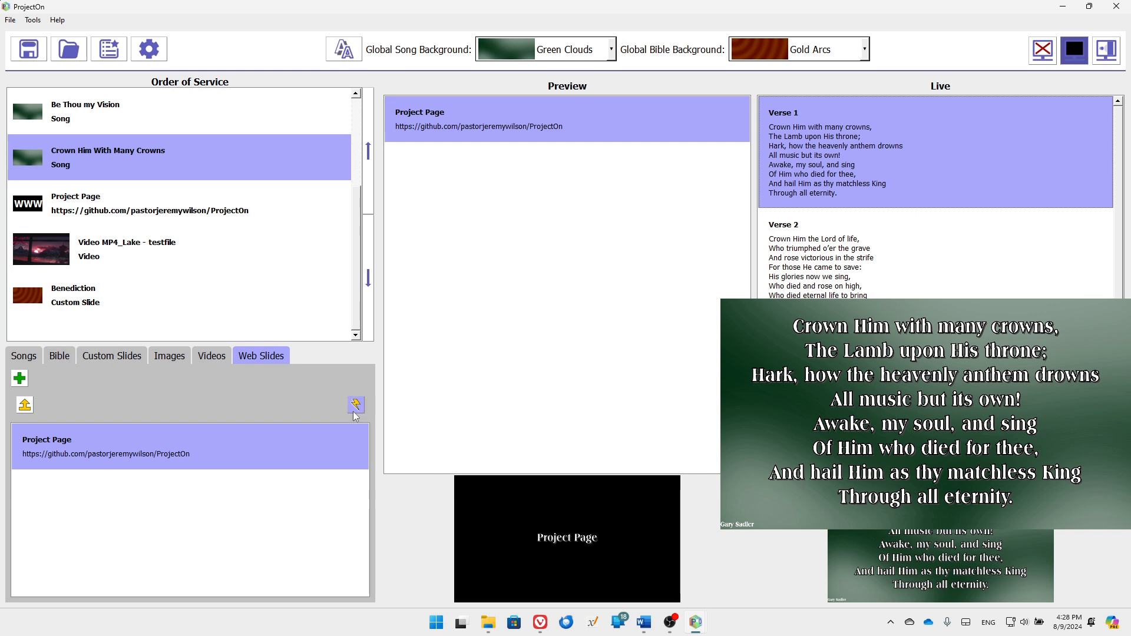
Send To God be the Glory from the song library straight to the live display
left_click(35, 359)
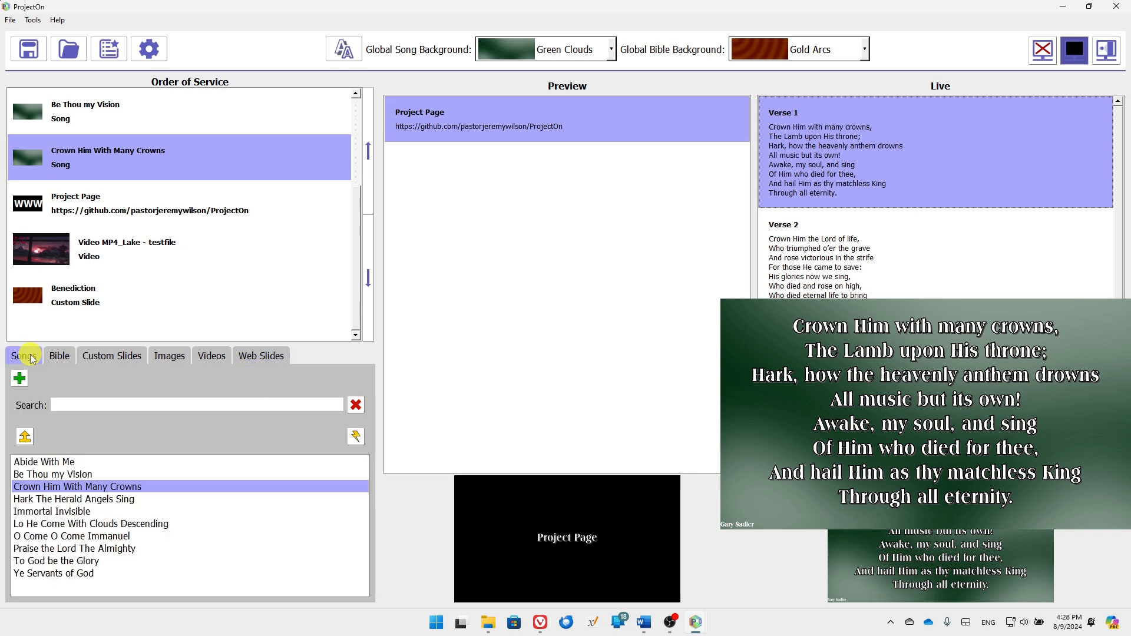
left_click(113, 565)
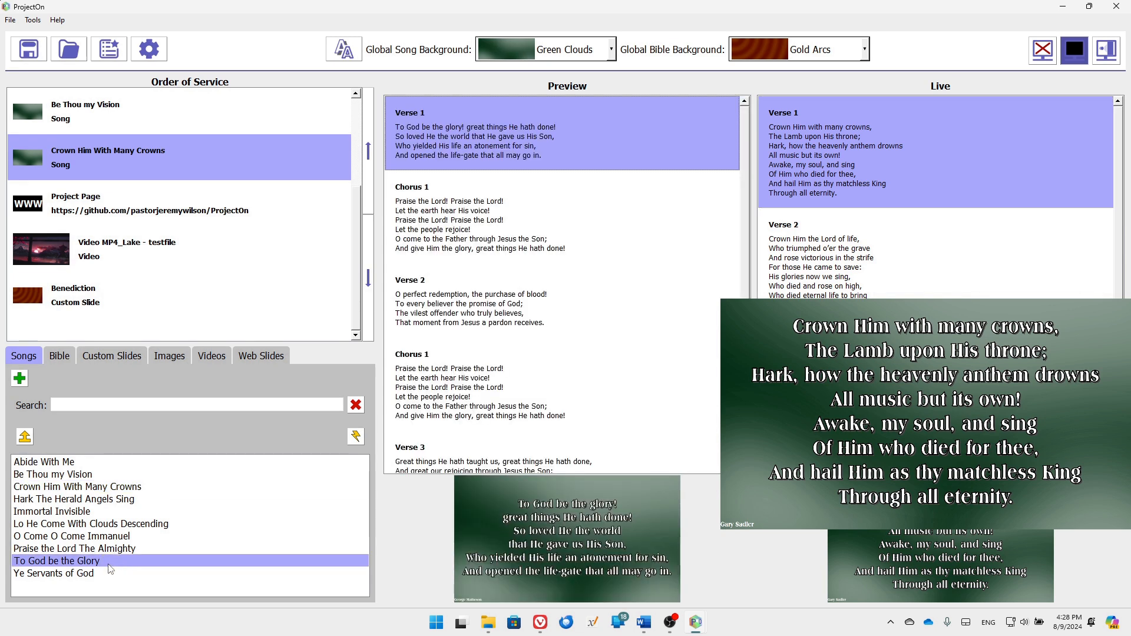
left_click(357, 437)
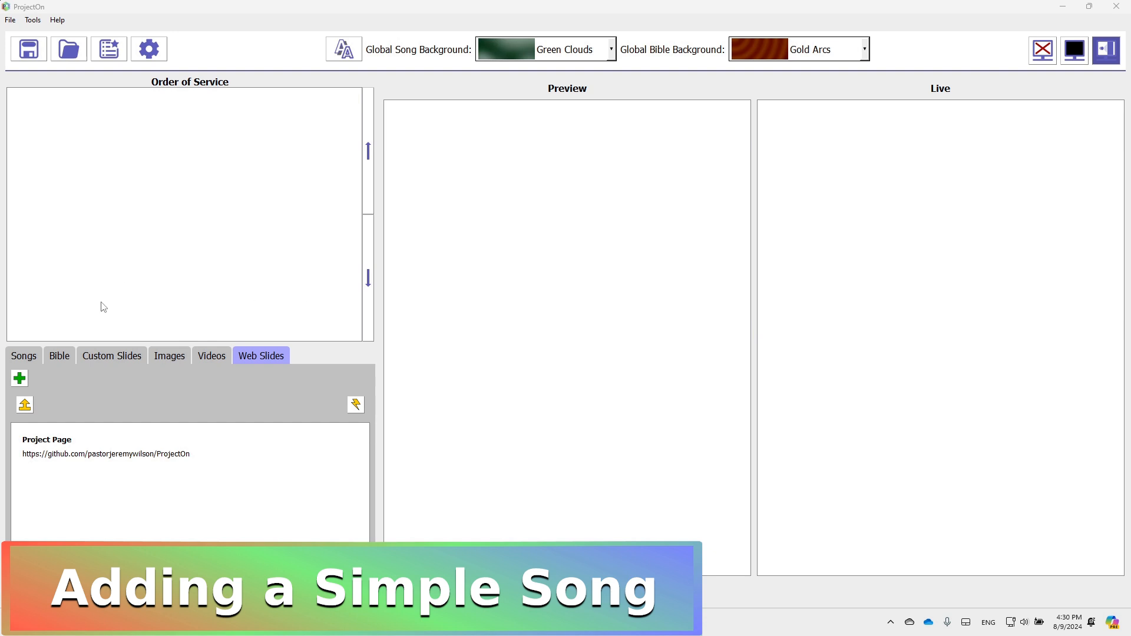
Add a new song titled 'Holy, Holy, Holy' and enter its author
left_click(31, 360)
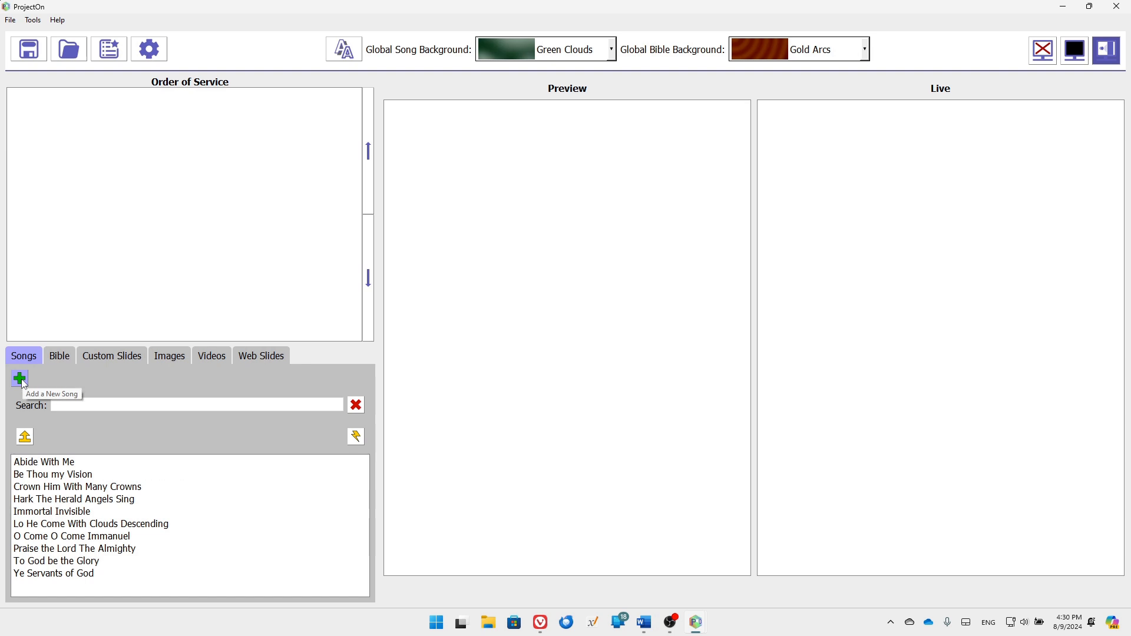
left_click(22, 380)
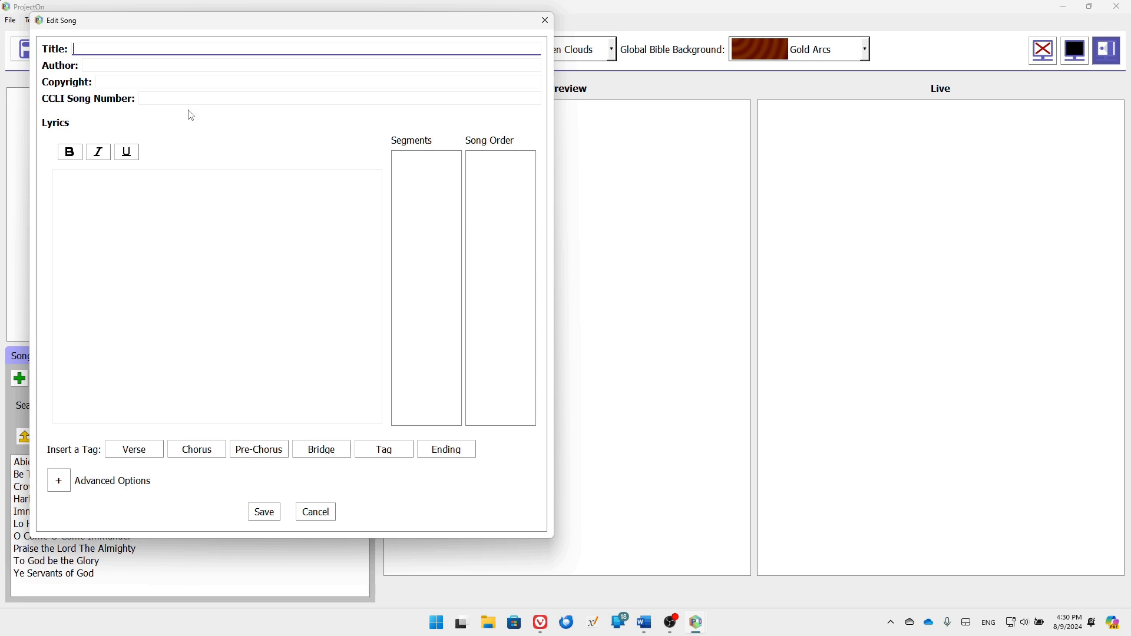
left_click(163, 211)
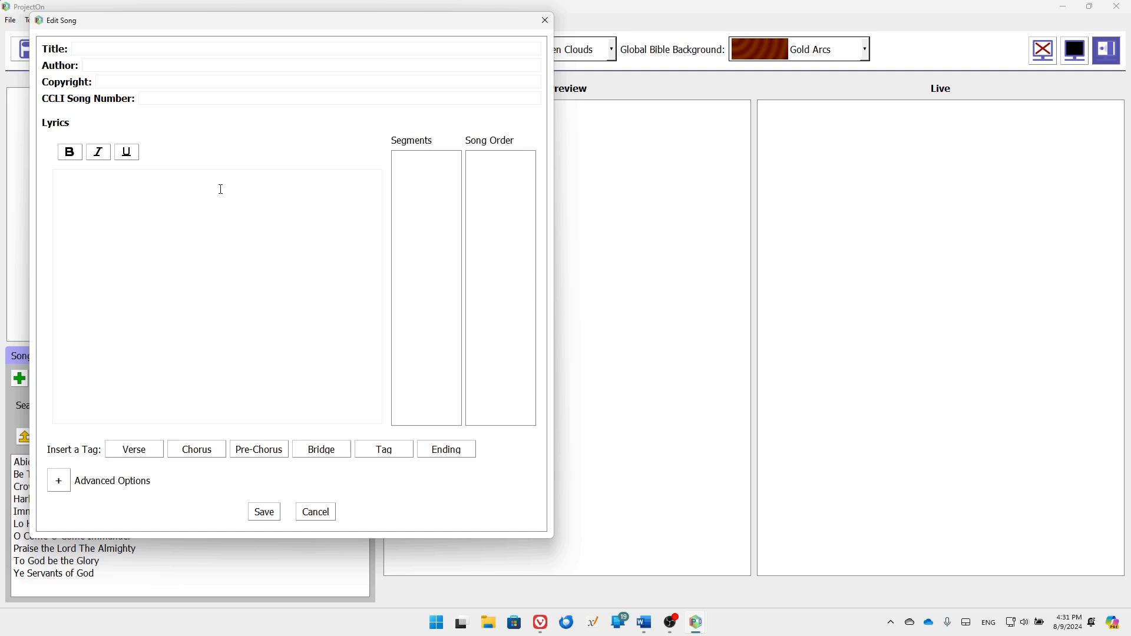
left_click(120, 49)
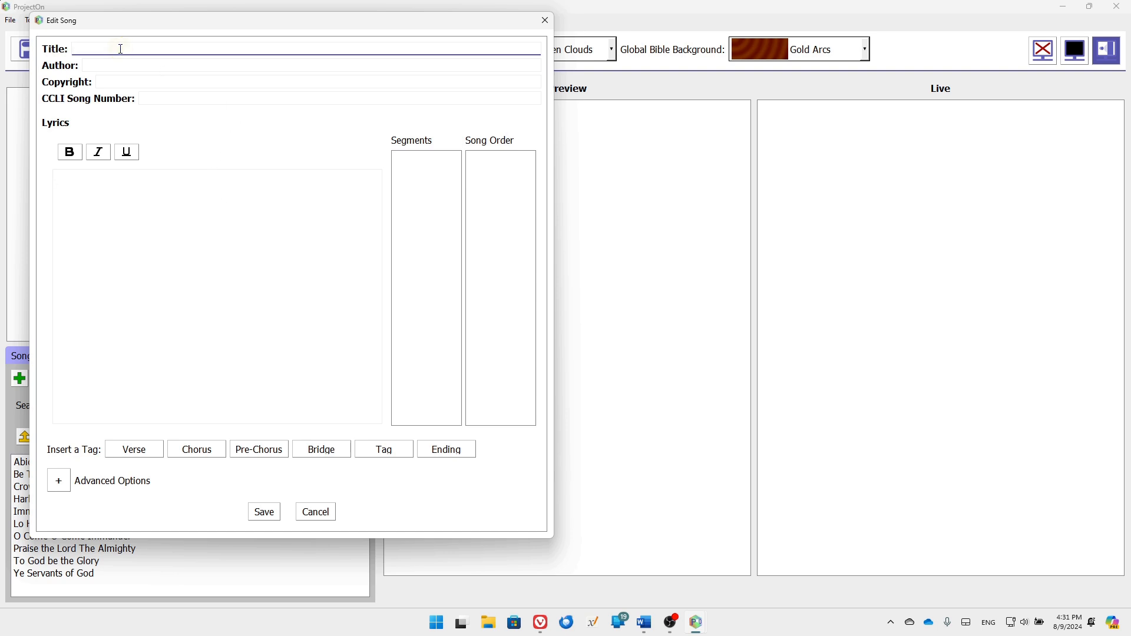
type("Holy, H")
key("BackSpace")
key("BackSpace")
type(", Holy, Holy")
left_click(138, 66)
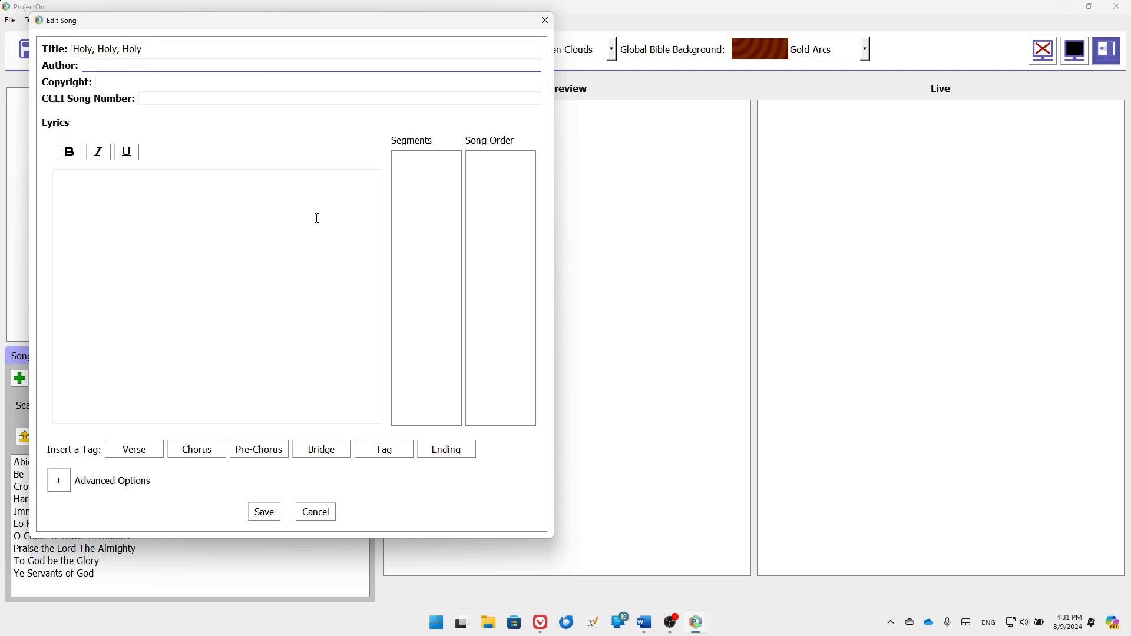
type("Reginald Heber")
left_click(160, 259)
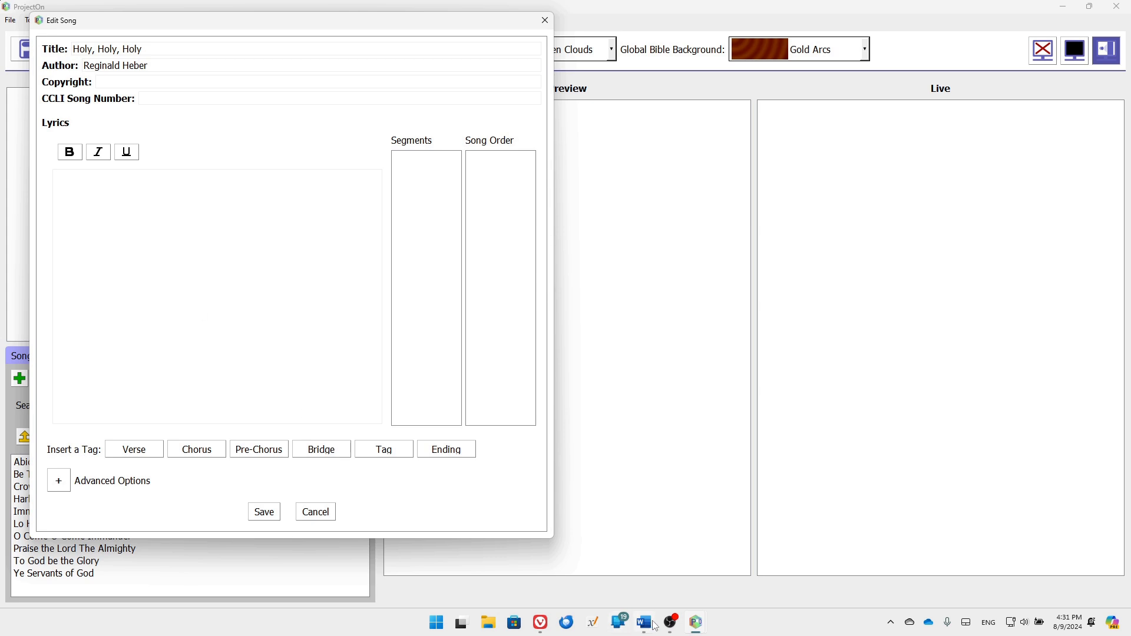
Select the hymn's four stanzas on Hymnary.org and return to the new song in ProjectOn
left_click(538, 628)
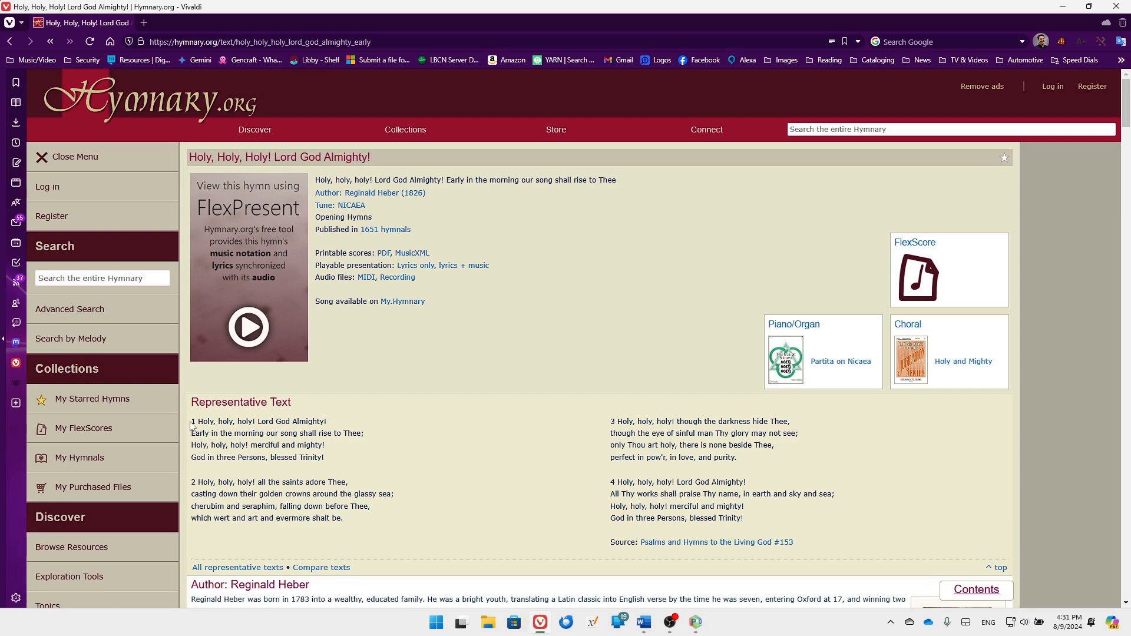
left_click_drag(192, 421, 803, 528)
key("ctrl+c")
left_click(696, 623)
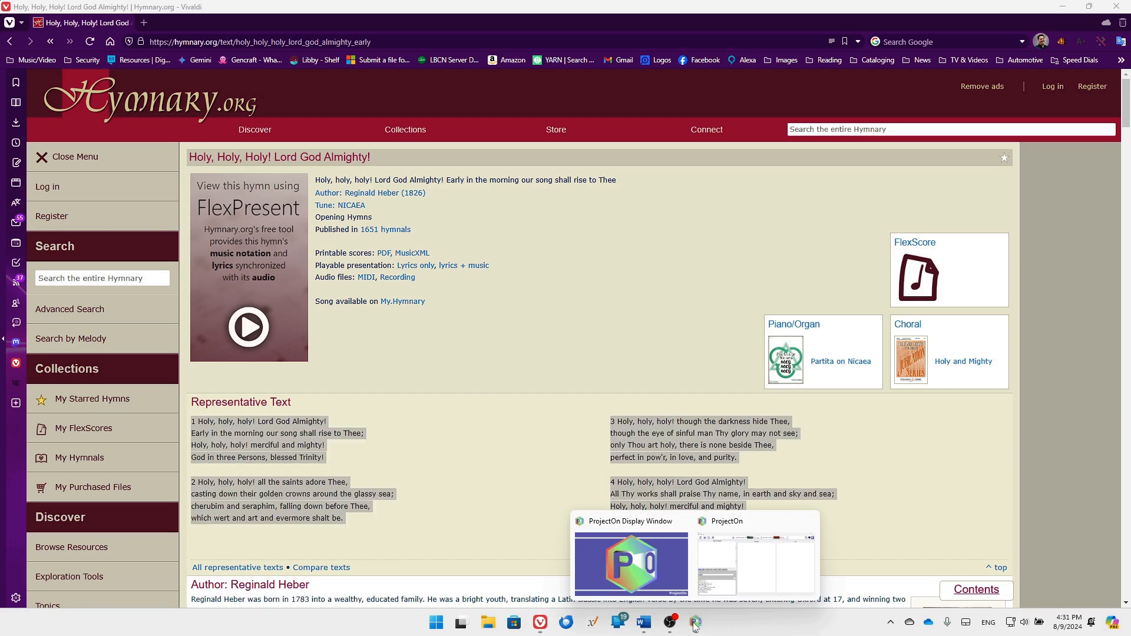
left_click(729, 559)
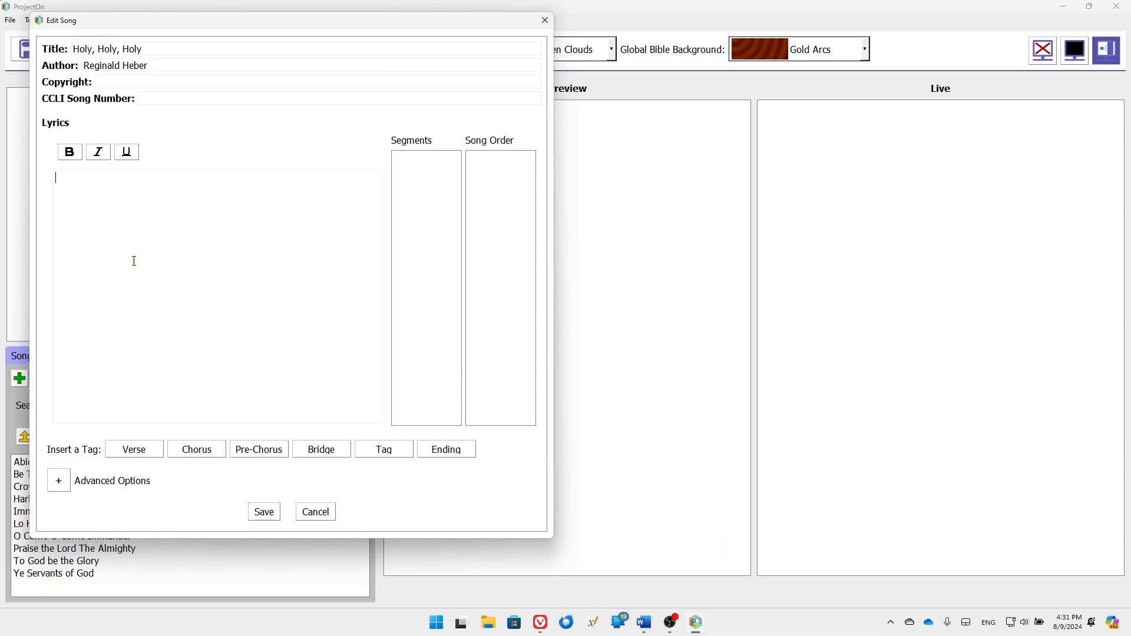
Paste the hymn lyrics, strip the verse numbers and add blank lines between the stanzas
key("ctrl+v")
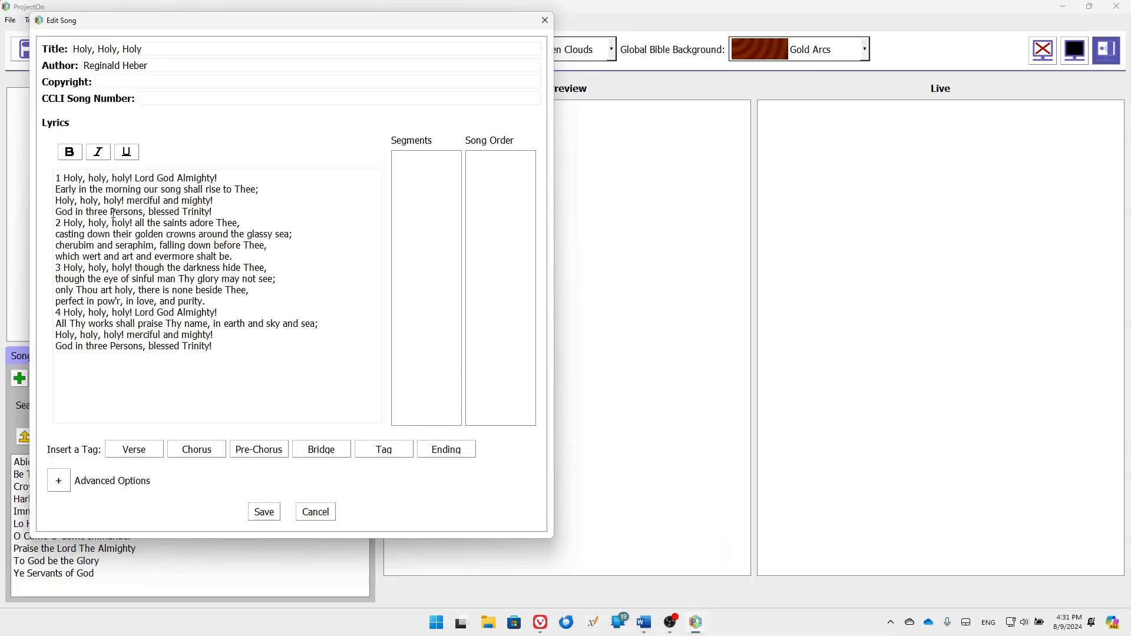
left_click(64, 178)
key("BackSpace")
key("BackSpace")
key("Down")
key("Down")
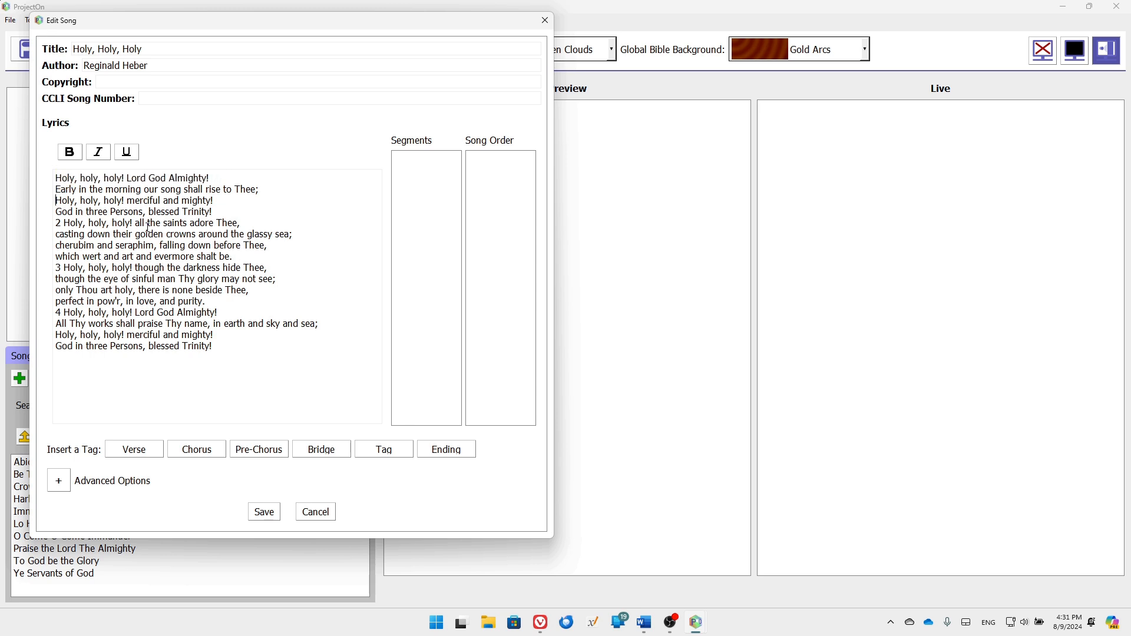
key("Delete")
key("Delete")
key("Return")
key("Down")
key("Down")
key("Down")
key("Down")
key("Delete")
key("Delete")
key("Return")
key("Down")
key("Down")
key("Down")
key("Down")
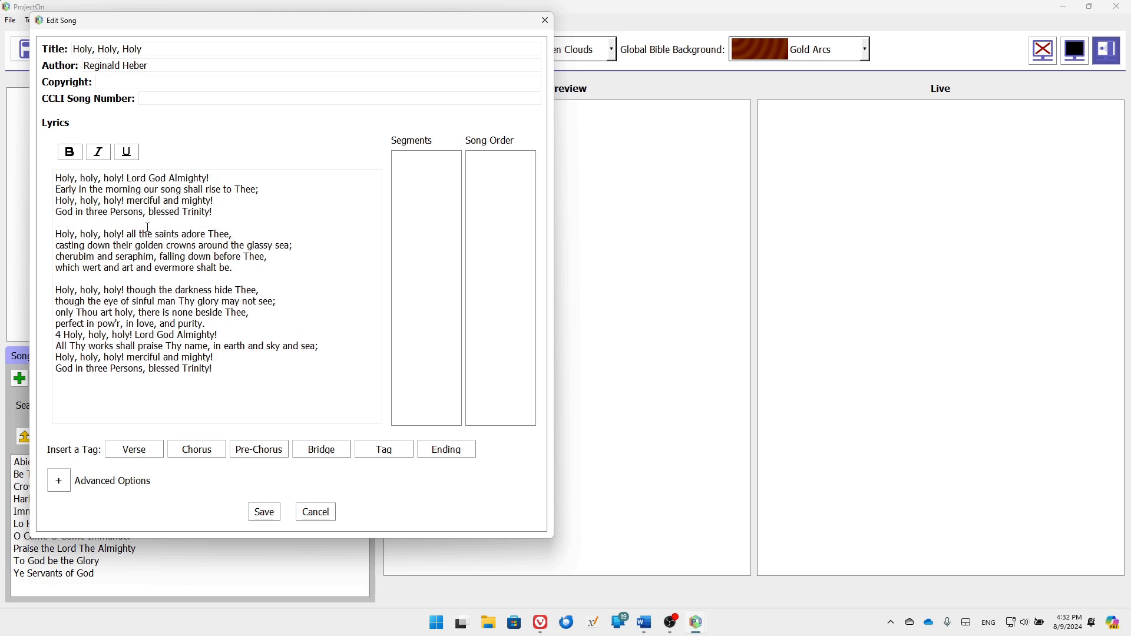
key("Delete")
key("Delete")
key("Return")
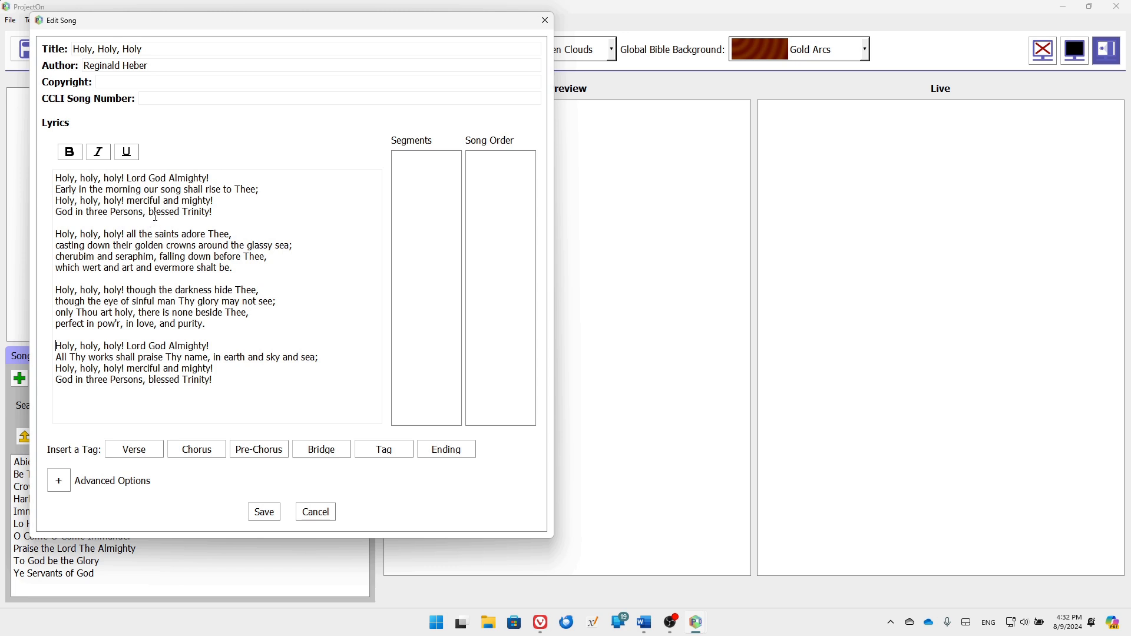
Check the spacing between the four stanzas and save the song to the library
left_click(135, 220)
left_click(132, 285)
left_click(117, 338)
left_click(264, 512)
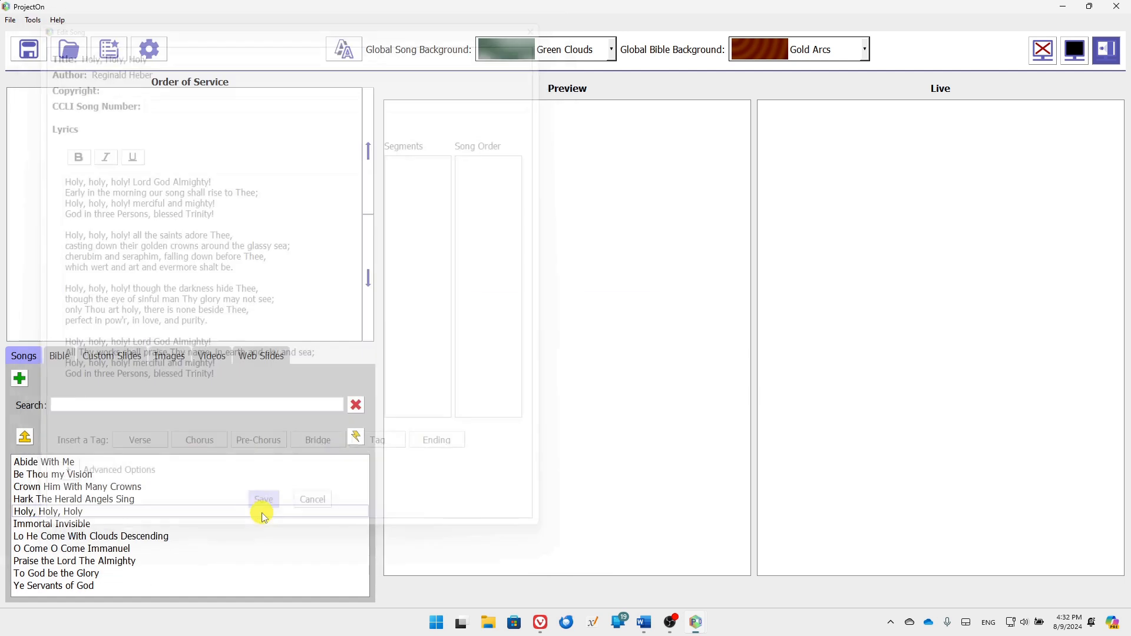
Preview Holy, Holy, Holy, then place the caret before Magnificent Marvelous Matchless Love's first lyric line
left_click(102, 513)
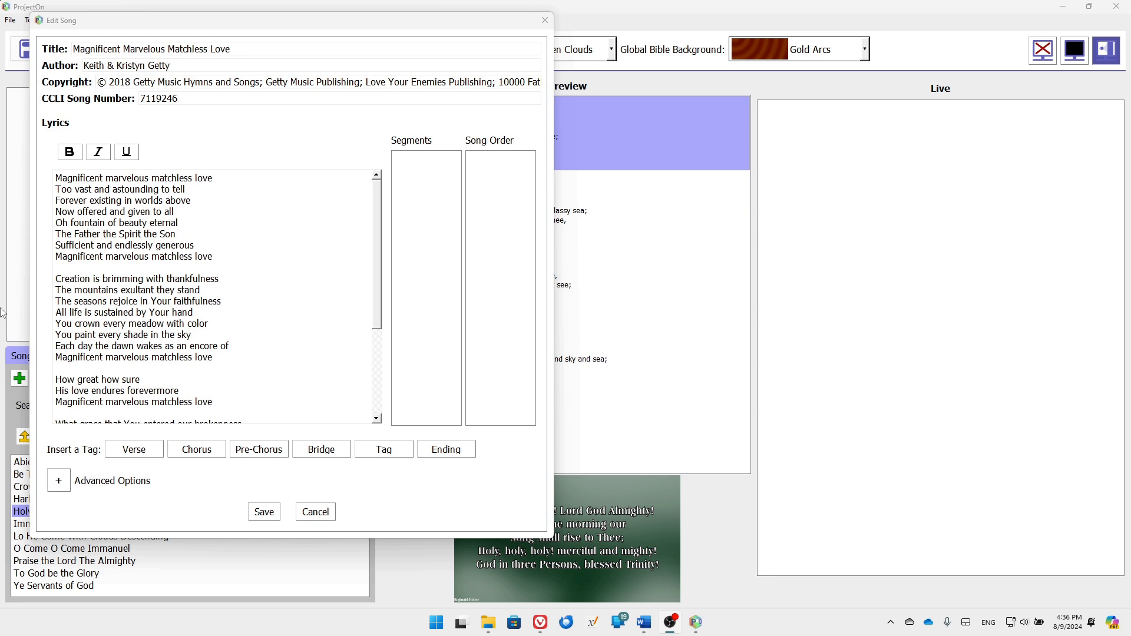
left_click(57, 179)
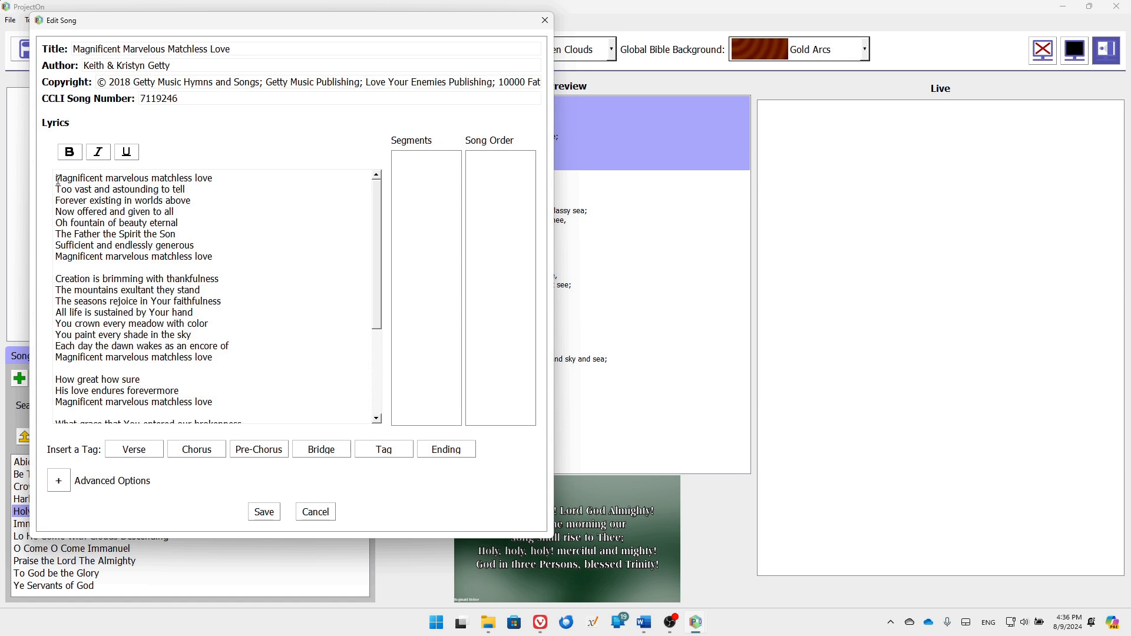
left_click(57, 180)
Tag the first two stanzas as Verse 1 and Verse 2
left_click(146, 451)
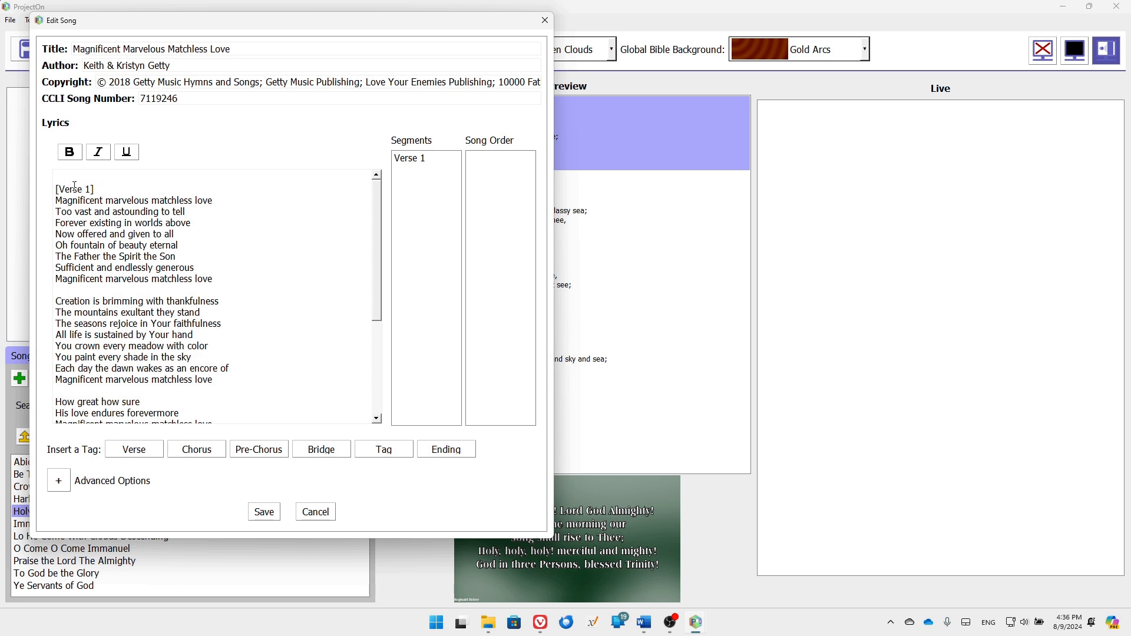
left_click(58, 301)
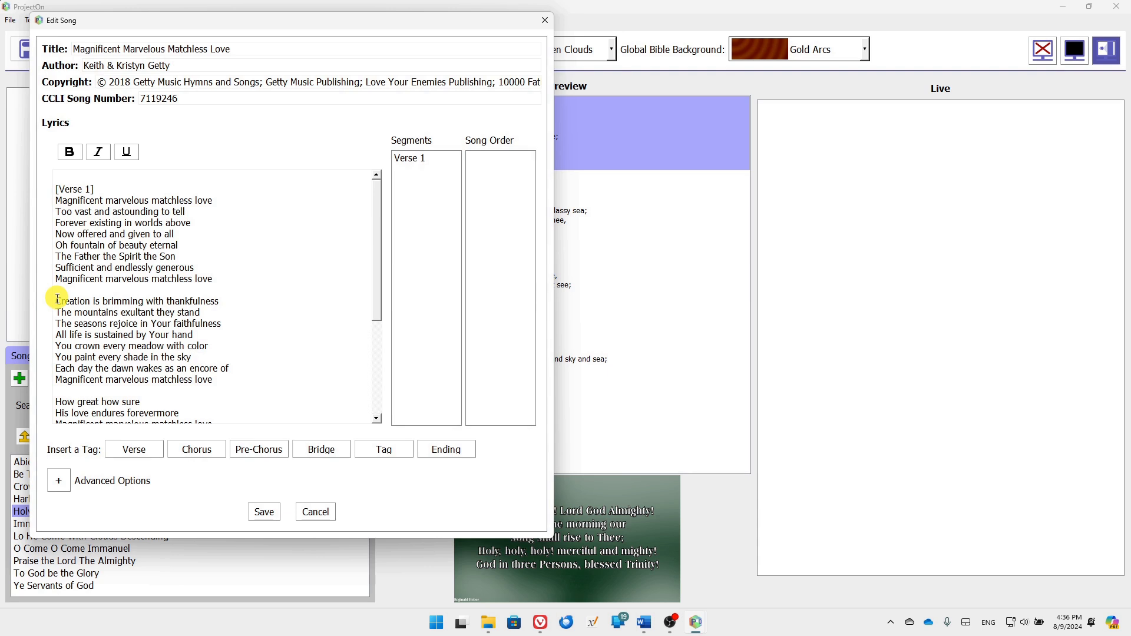
left_click(148, 451)
Tag the remaining sections as Verse 3, Chorus 1 and Bridge 1
scroll(51, 315, "down", 6)
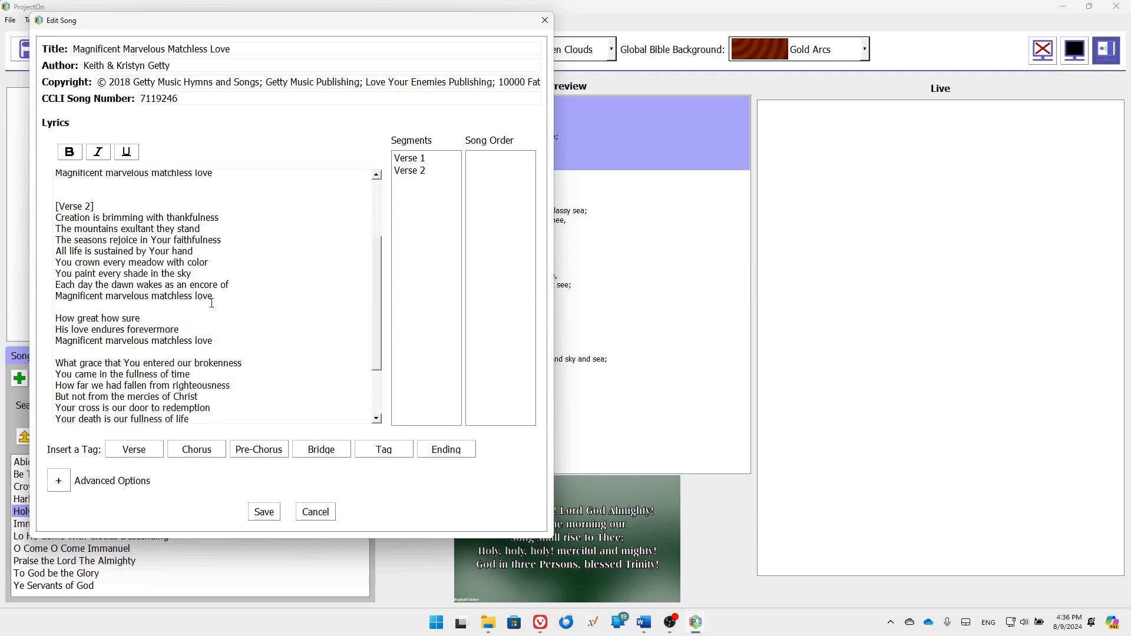
left_click(56, 282)
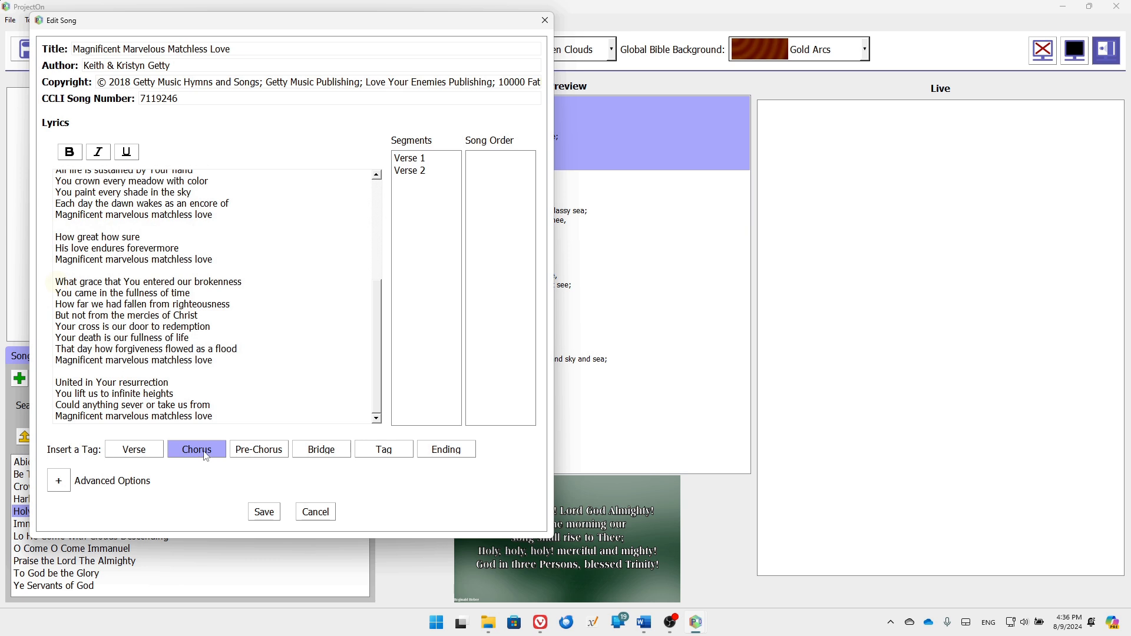
left_click(156, 455)
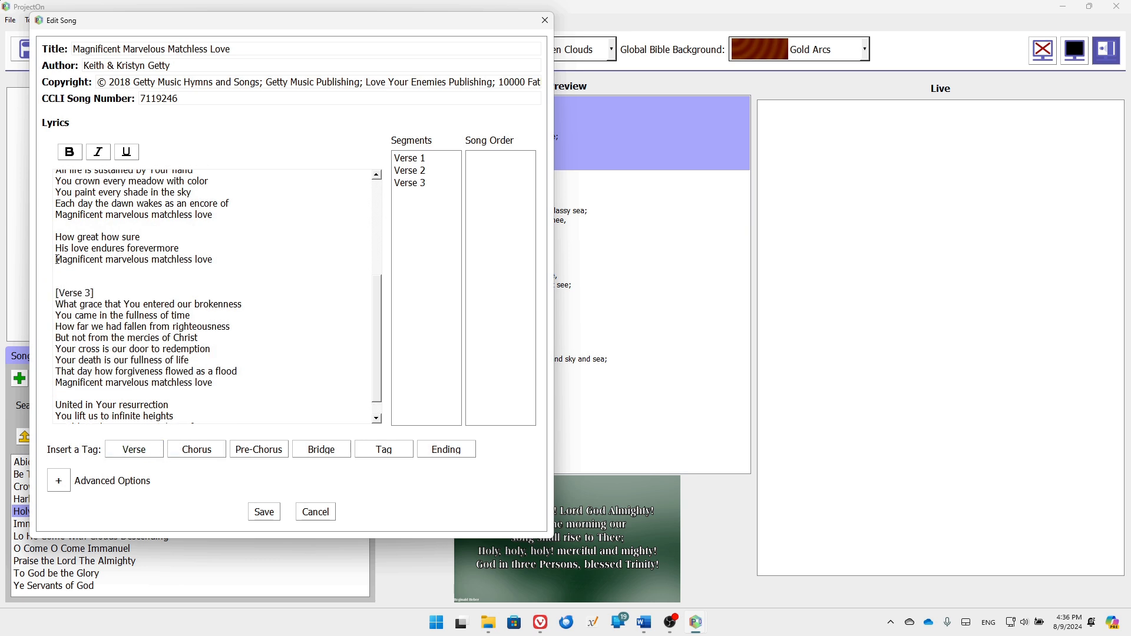
left_click(55, 237)
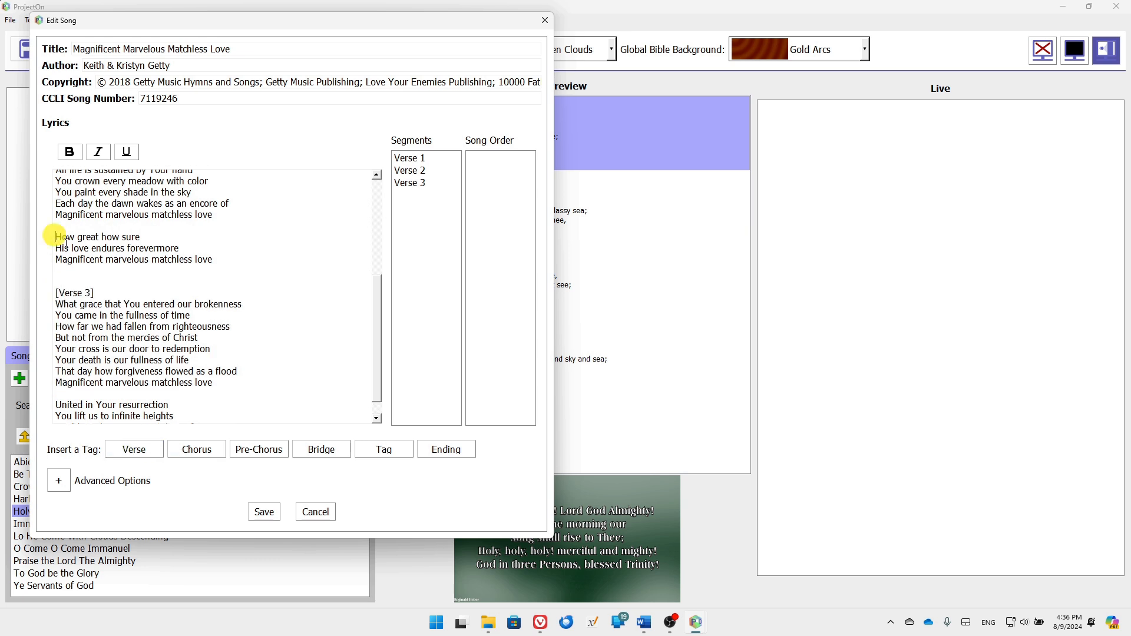
left_click(201, 451)
scroll(230, 274, "down", 2)
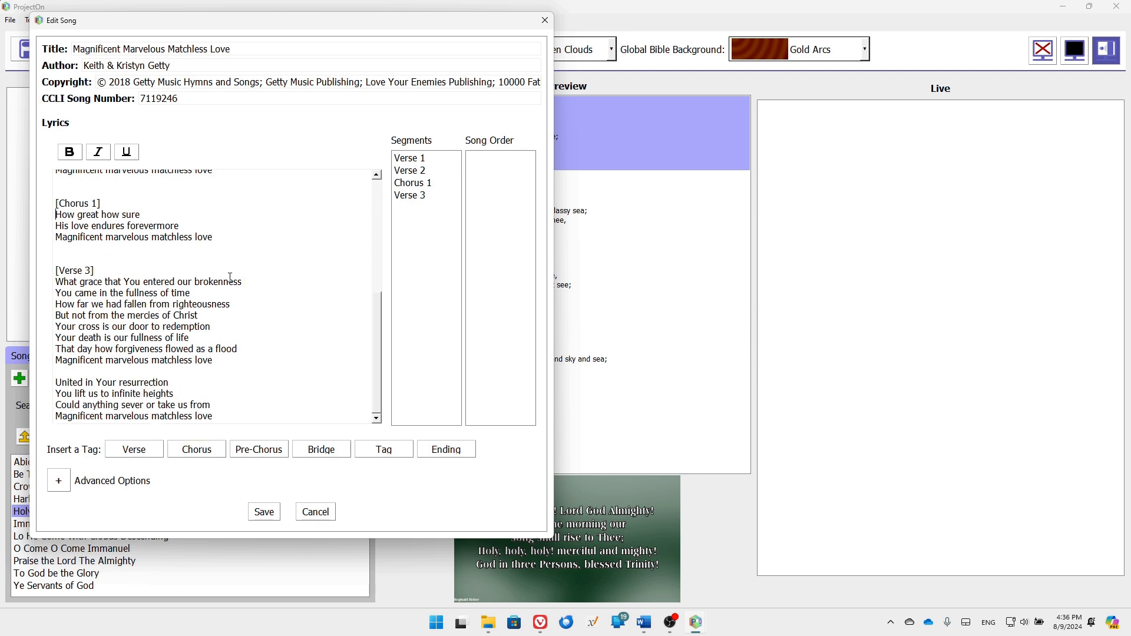
left_click(55, 383)
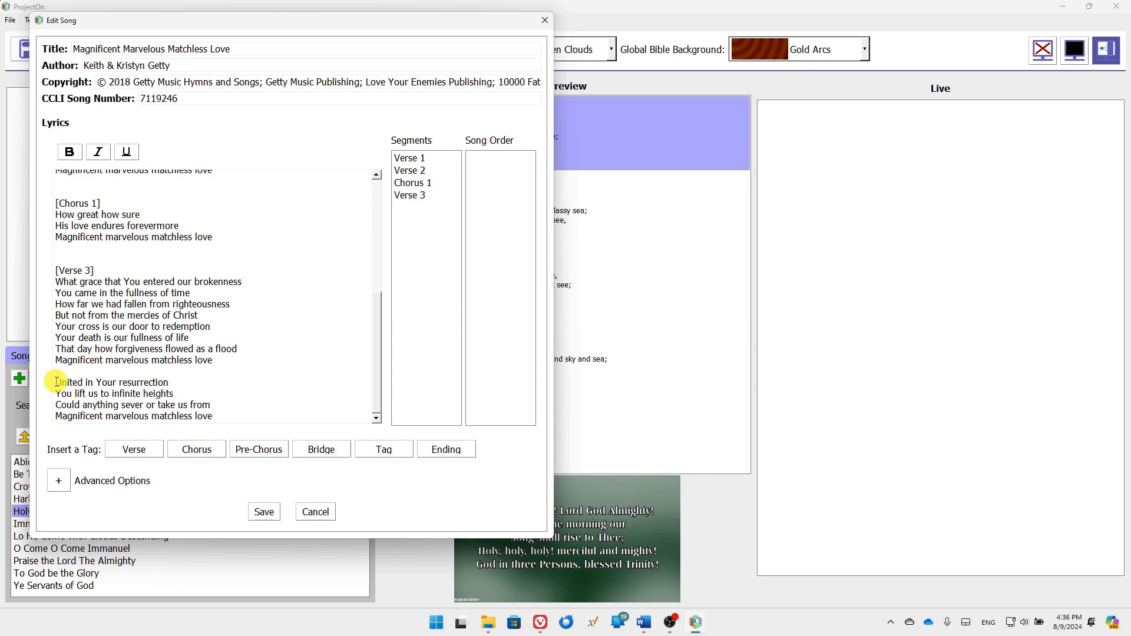
left_click(326, 452)
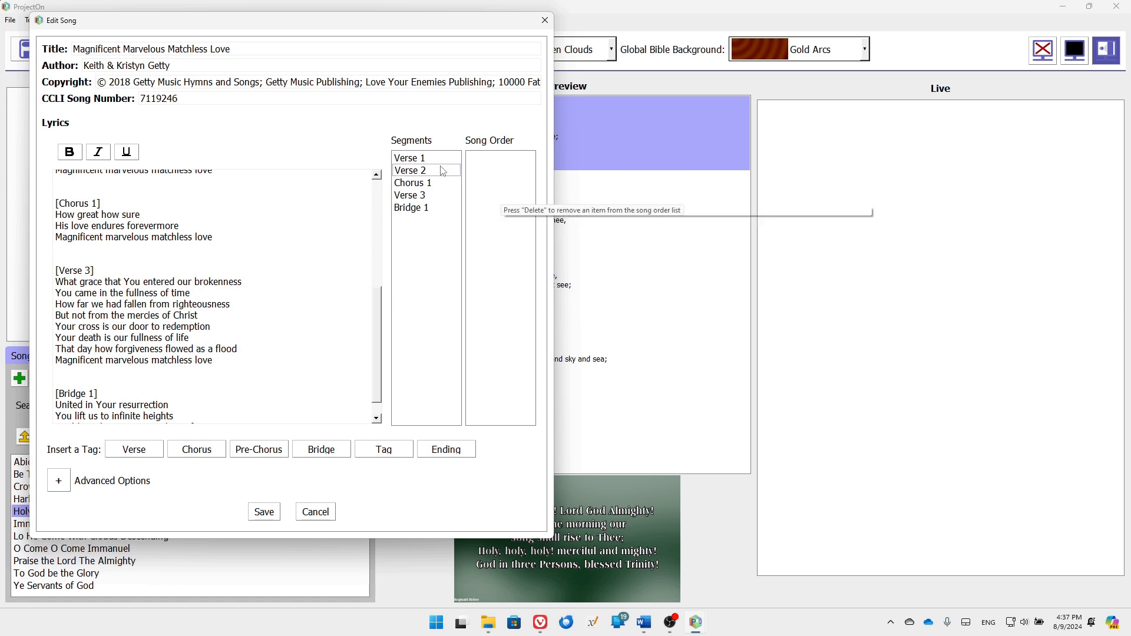
Build the order Verse 1, Verse 2, Chorus 1, Verse 3, Chorus 1, Bridge 1, Chorus 1, Chorus 1 and save
left_click_drag(413, 158, 499, 180)
left_click_drag(426, 182, 502, 184)
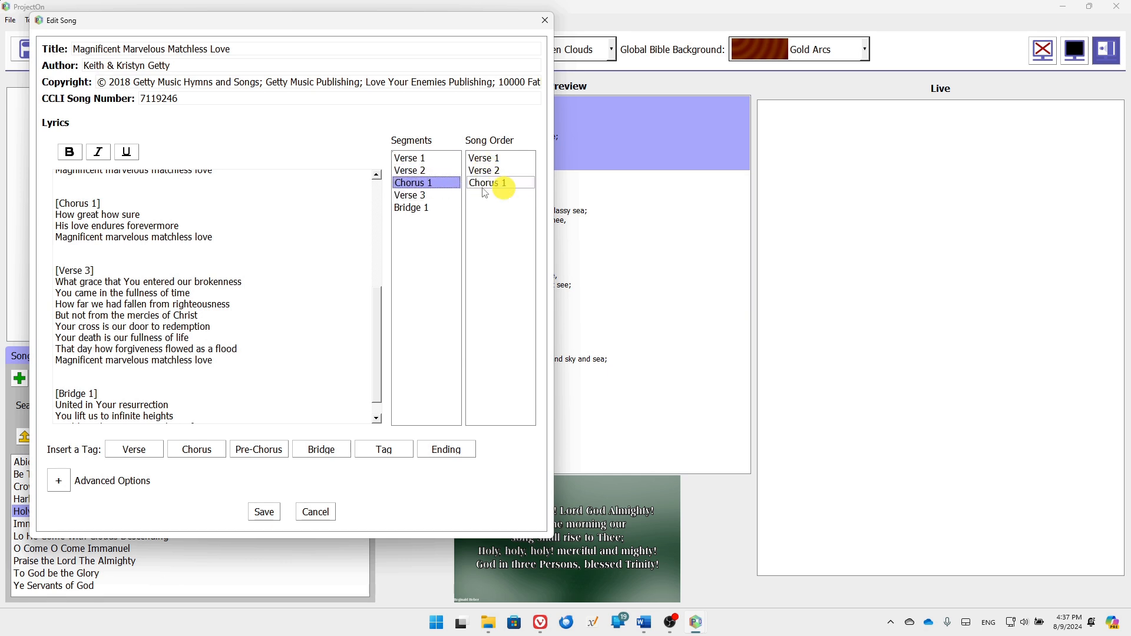
left_click_drag(423, 202, 498, 203)
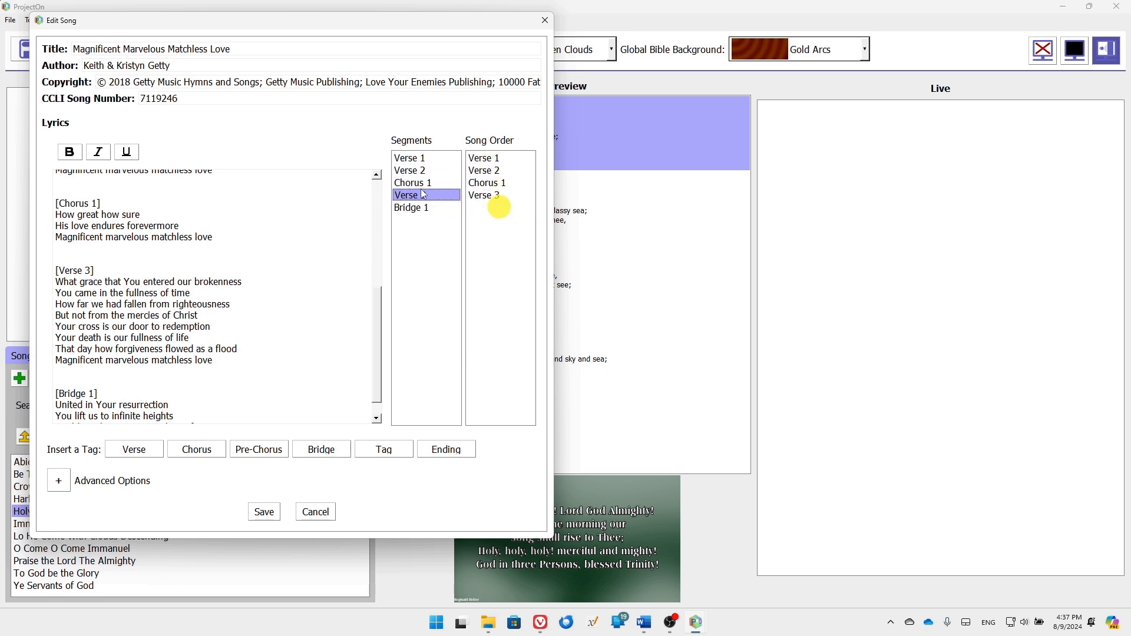
left_click_drag(425, 182, 493, 222)
left_click_drag(416, 184, 493, 233)
left_click_drag(418, 188, 494, 245)
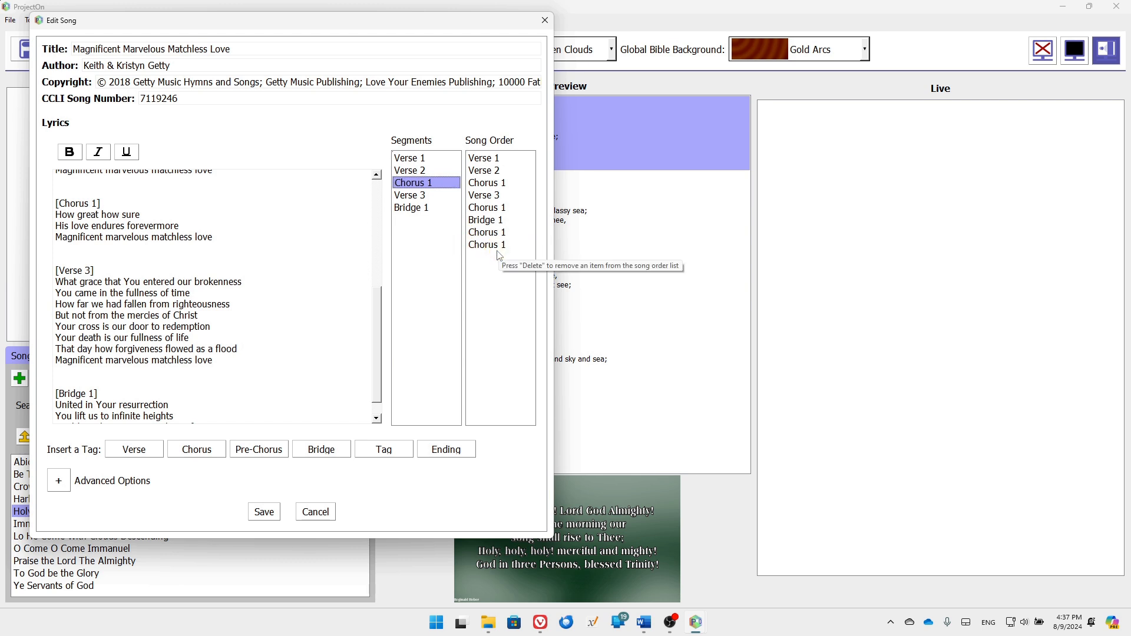
left_click(264, 512)
scroll(80, 541, "down", 1)
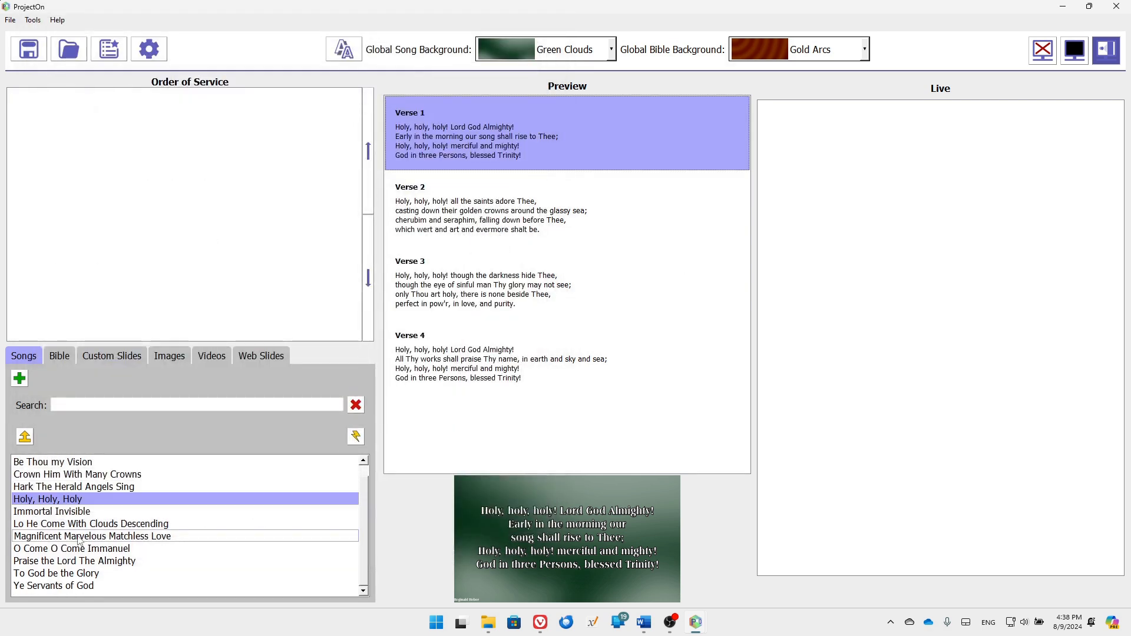
Load Magnificent Marvelous Matchless Love into Preview and scroll to confirm Chorus 1 precedes Bridge 1
left_click(107, 540)
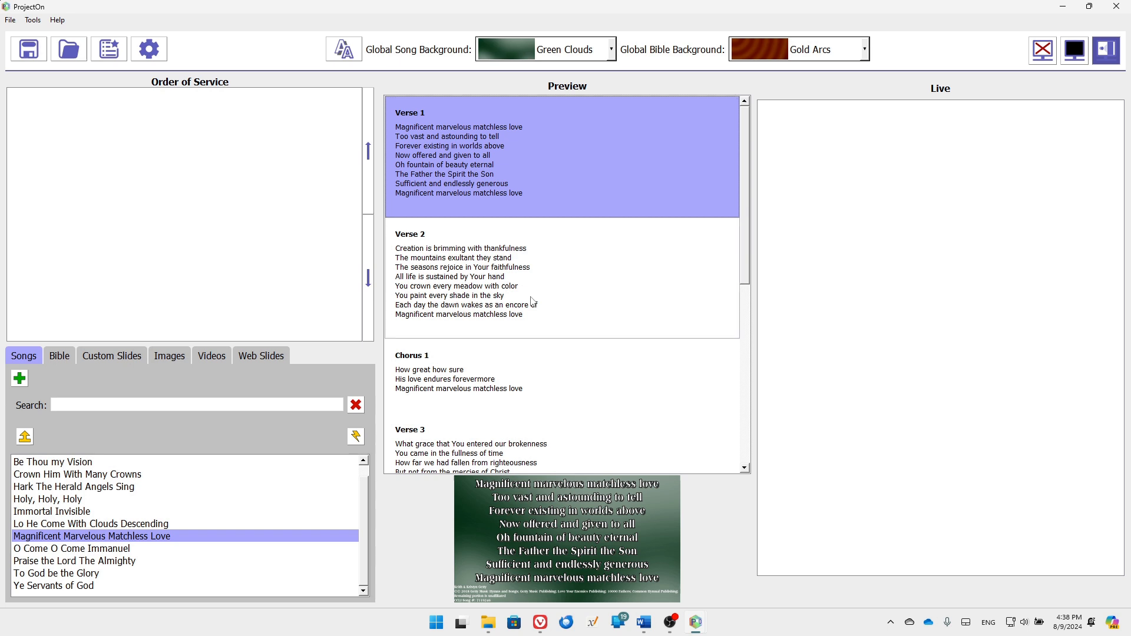
scroll(531, 366, "down", 3)
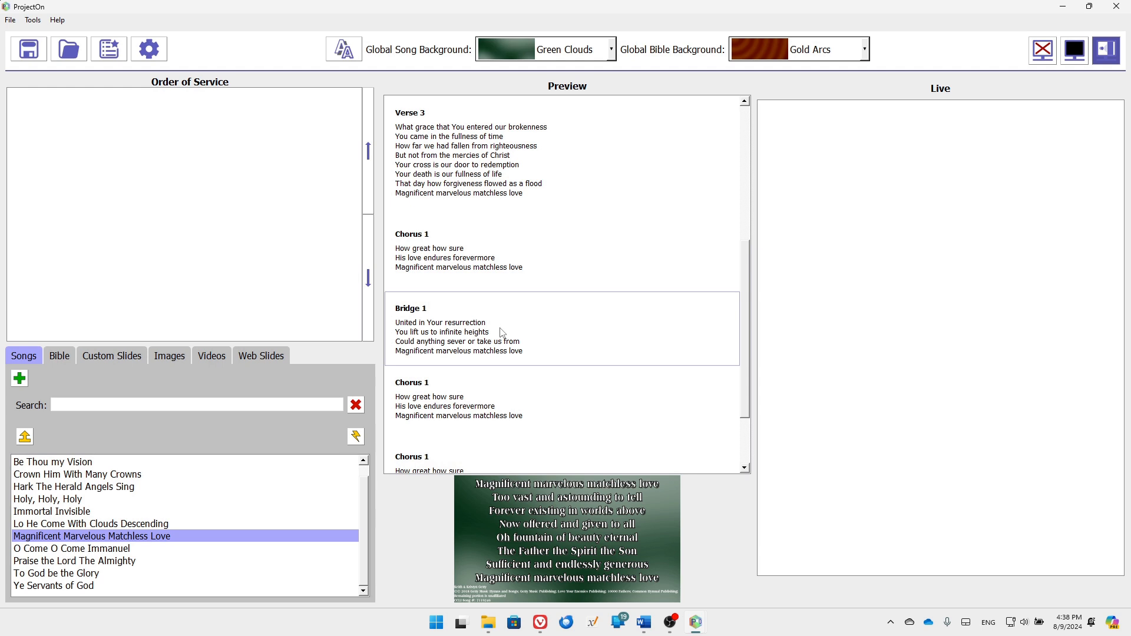
scroll(477, 399, "down", 2)
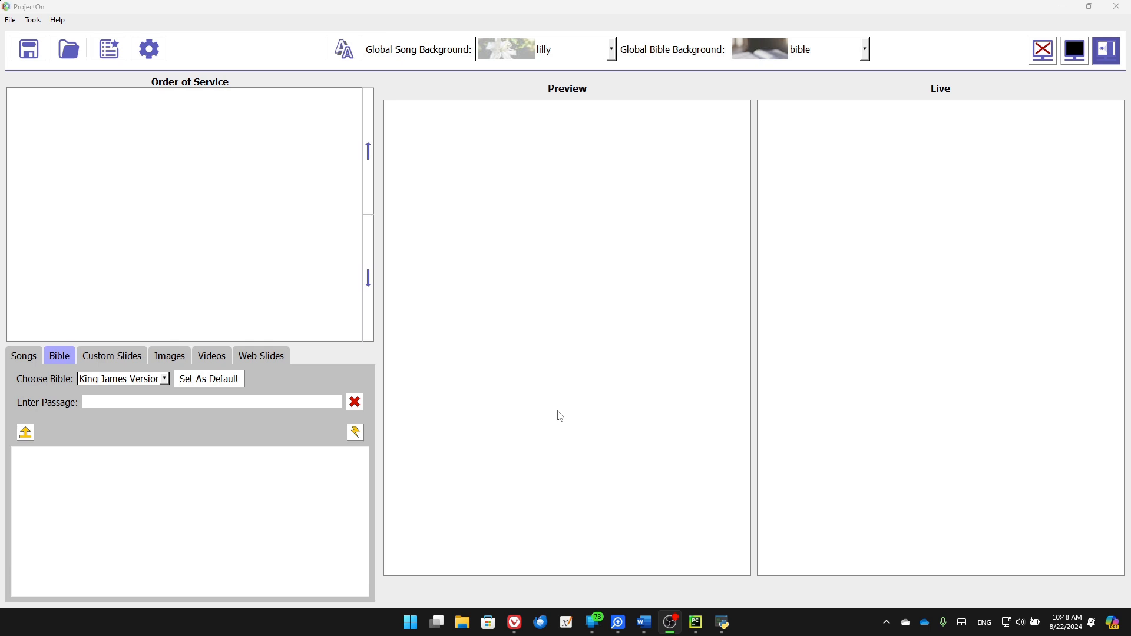
In Vivaldi, search for 'zefaniah xml bible' and open ph4.org's Download Bible XML page
mouse_move(520, 632)
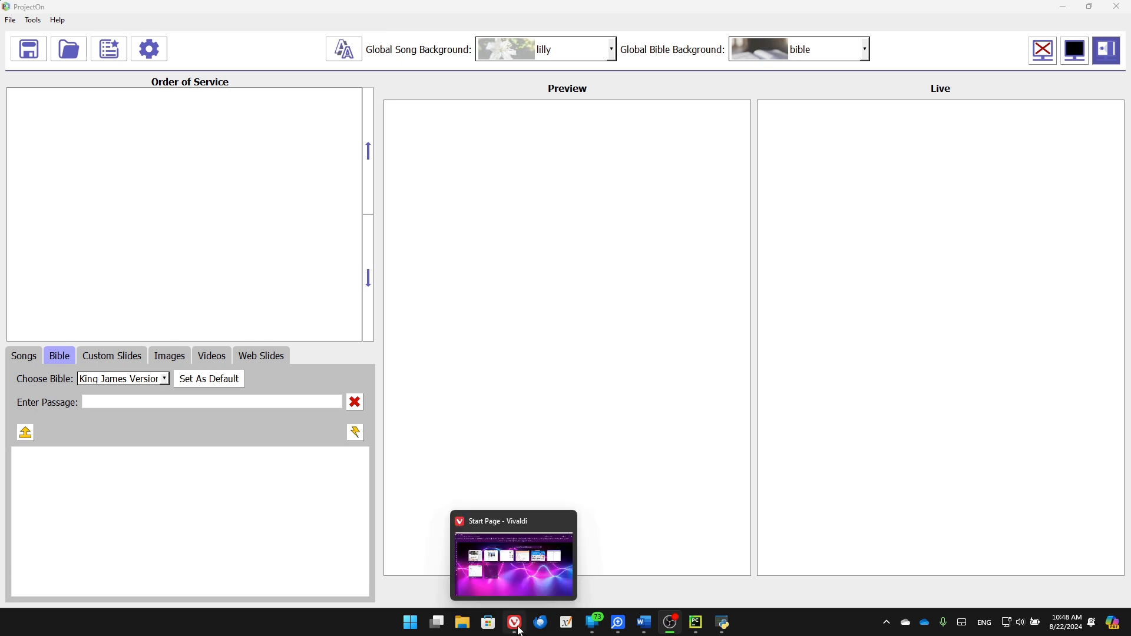
left_click(514, 565)
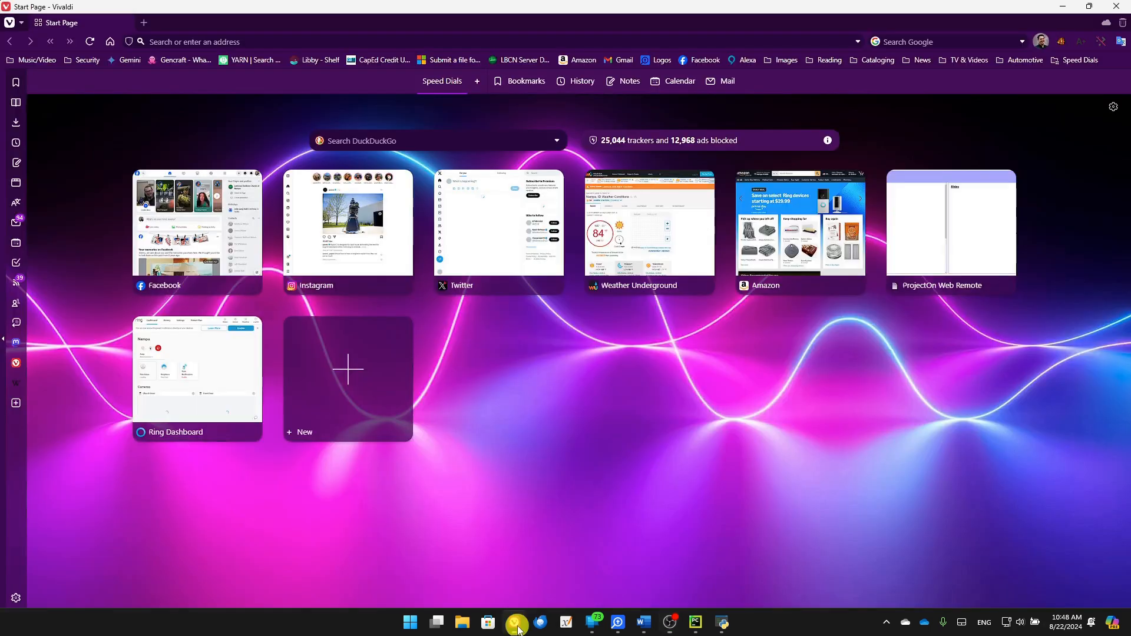
left_click(241, 42)
type("zefaniah xml bible")
key("Return")
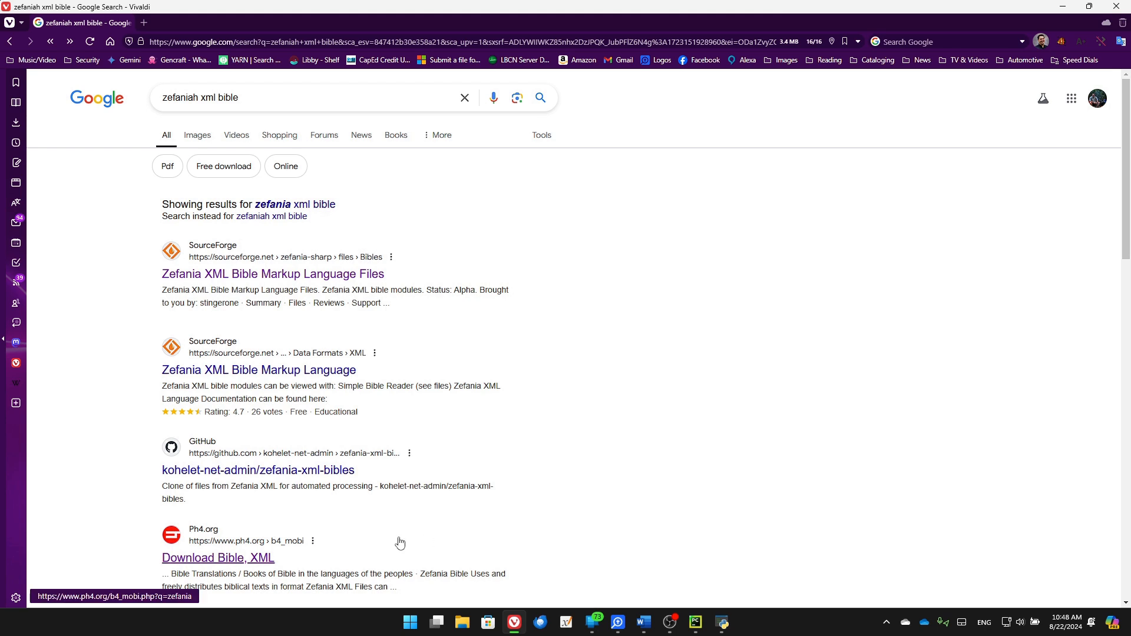
left_click(240, 563)
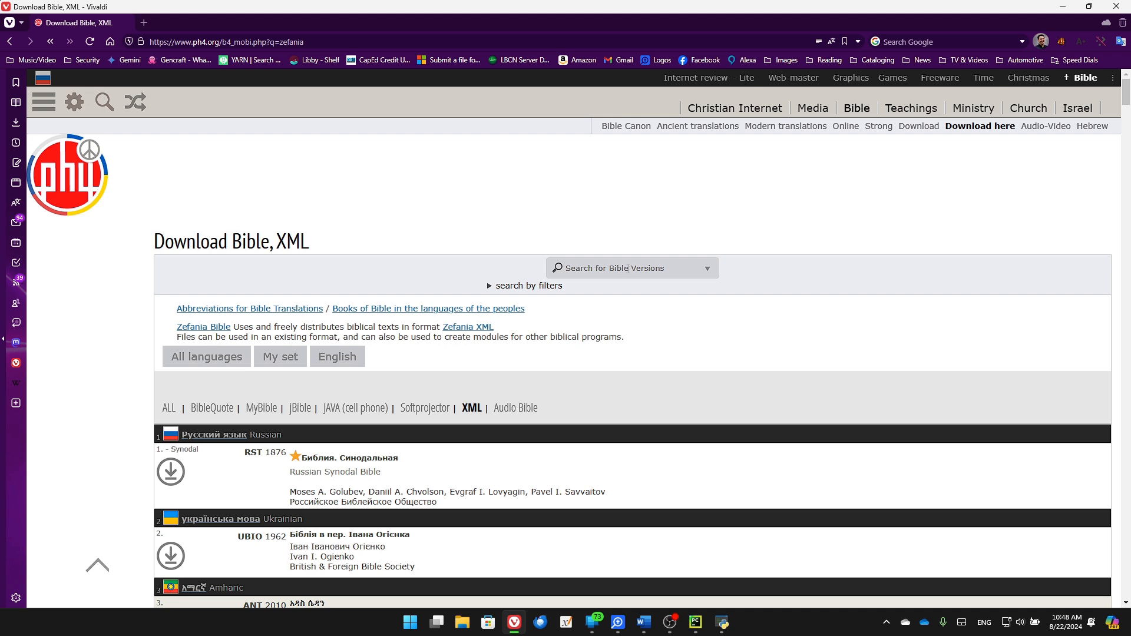
Search the site for 'nasb' and download the Zefania XML NASB Bible
left_click(628, 268)
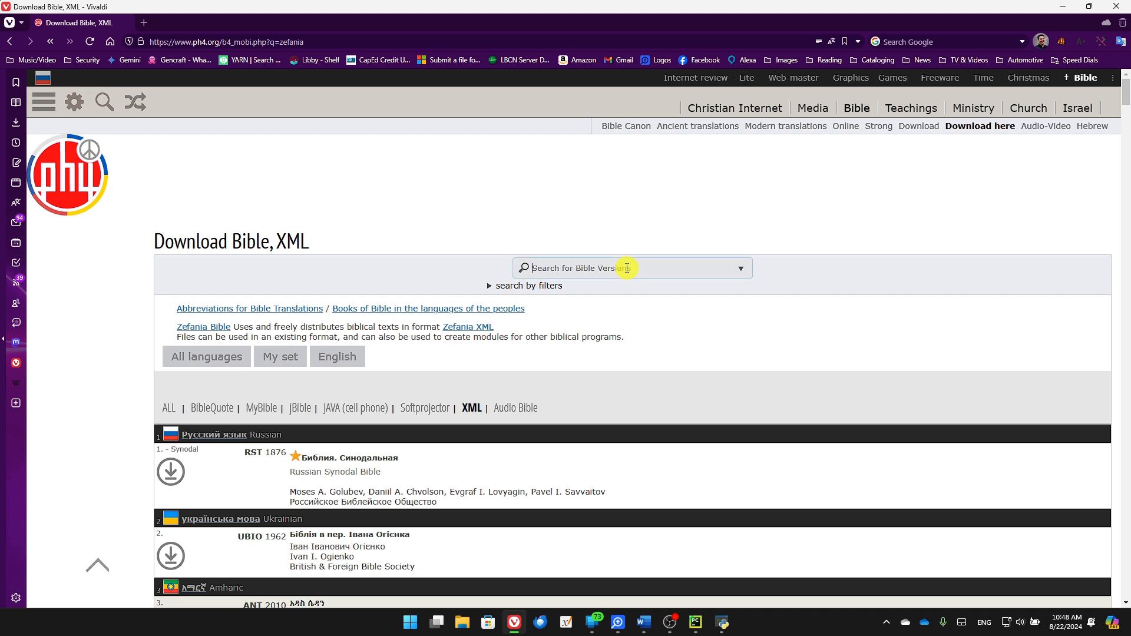
type("nasb")
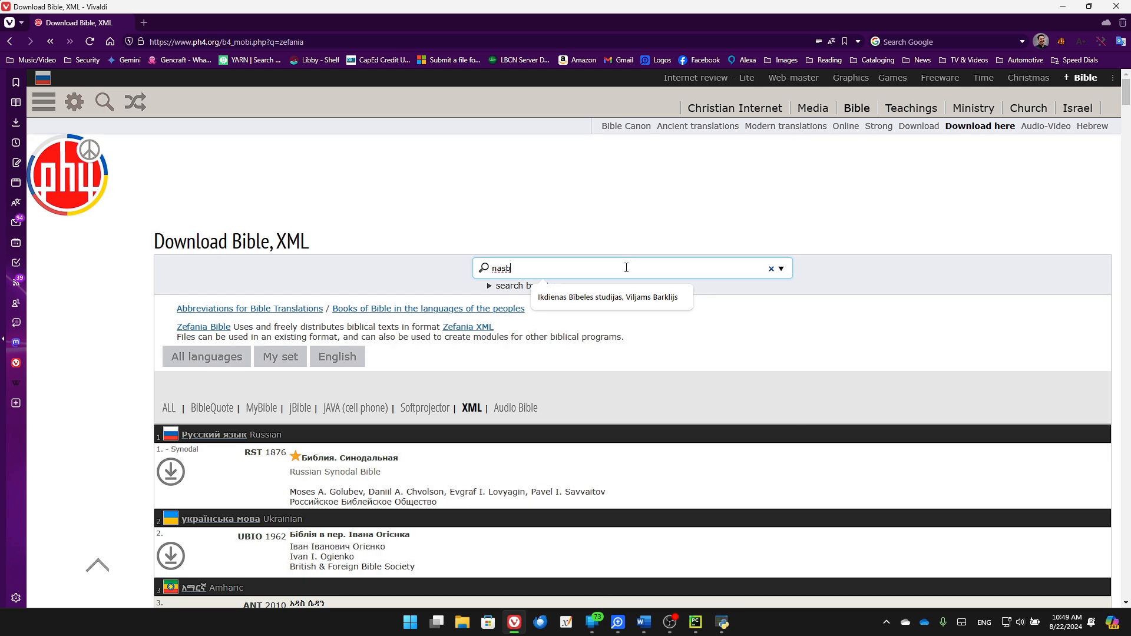
key("Return")
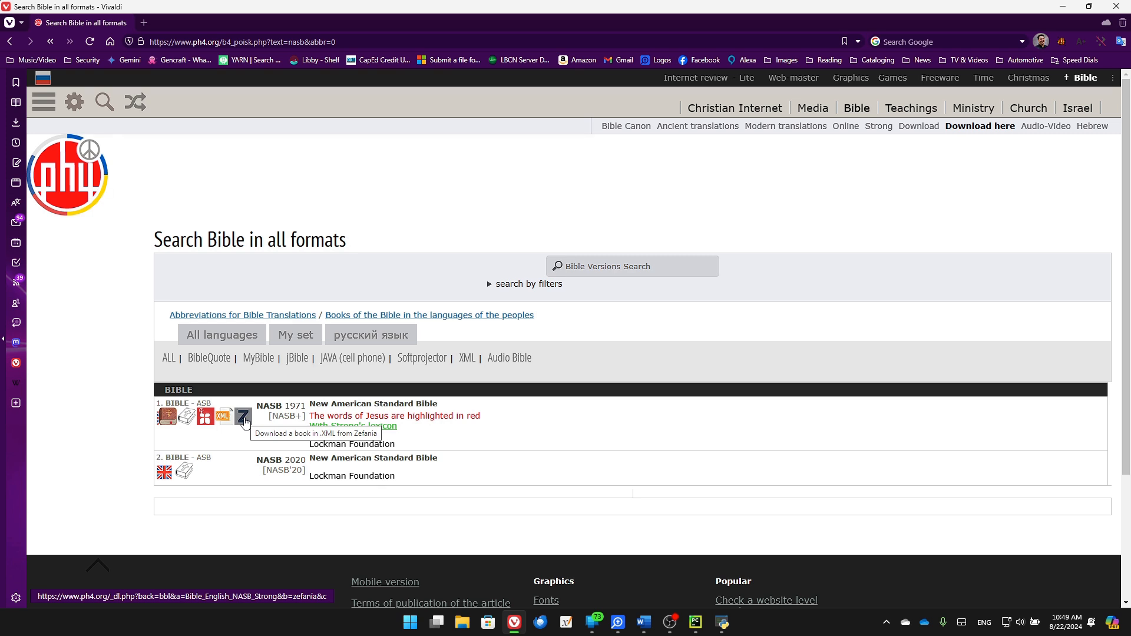
left_click(244, 420)
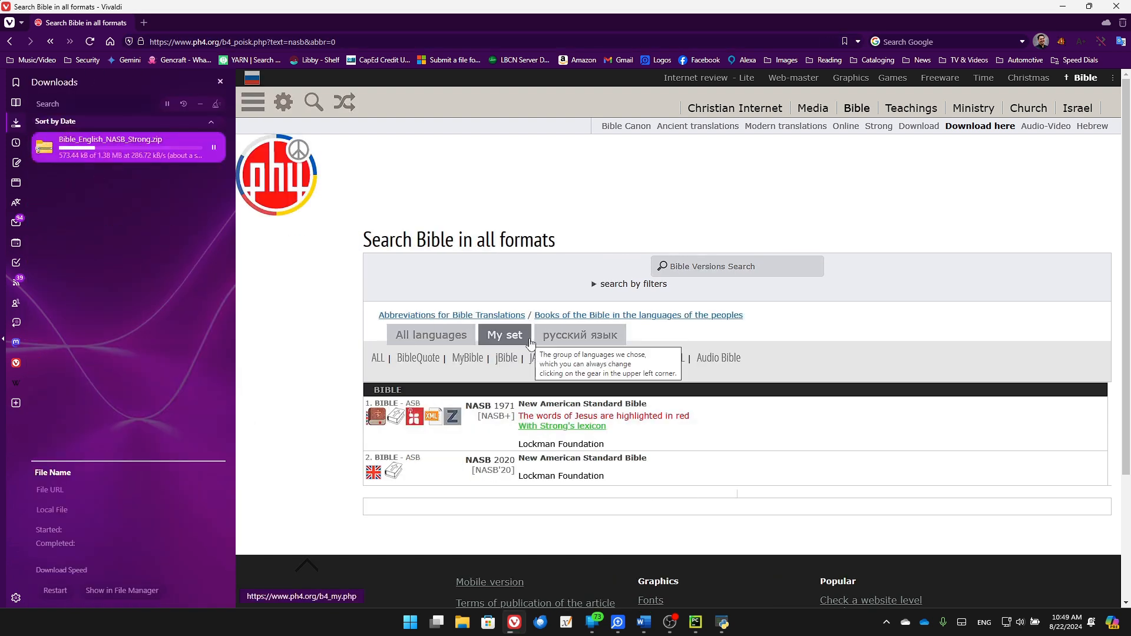
Copy Bible_English_NASB_Strong.xml out of the downloaded zip onto the Desktop, then return to ProjectOn
double_click(136, 152)
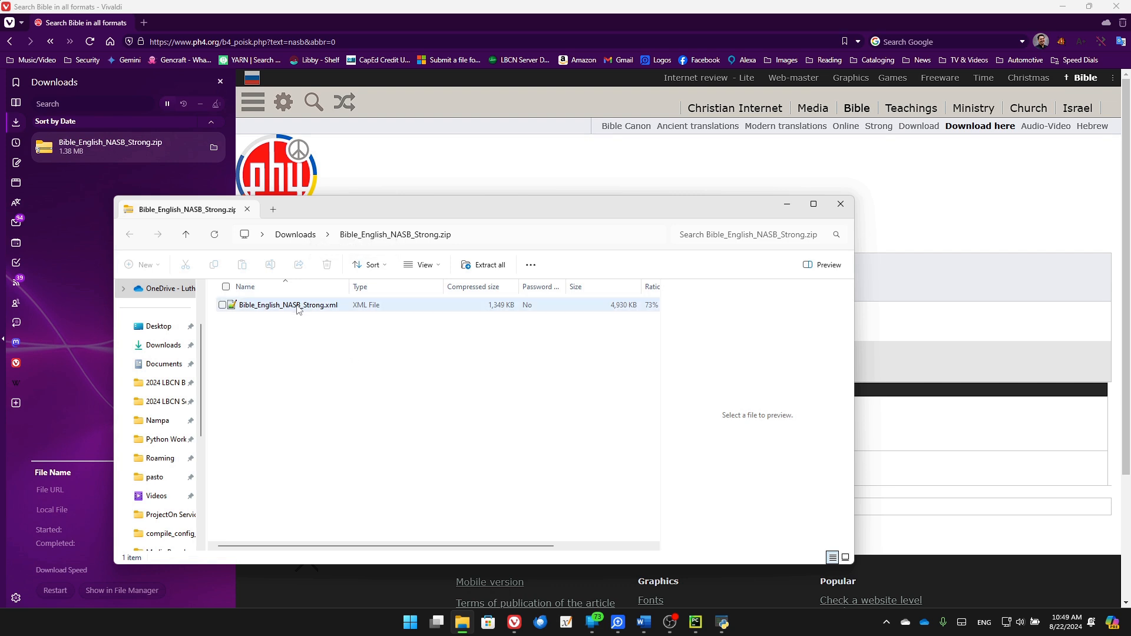
left_click_drag(299, 308, 155, 332)
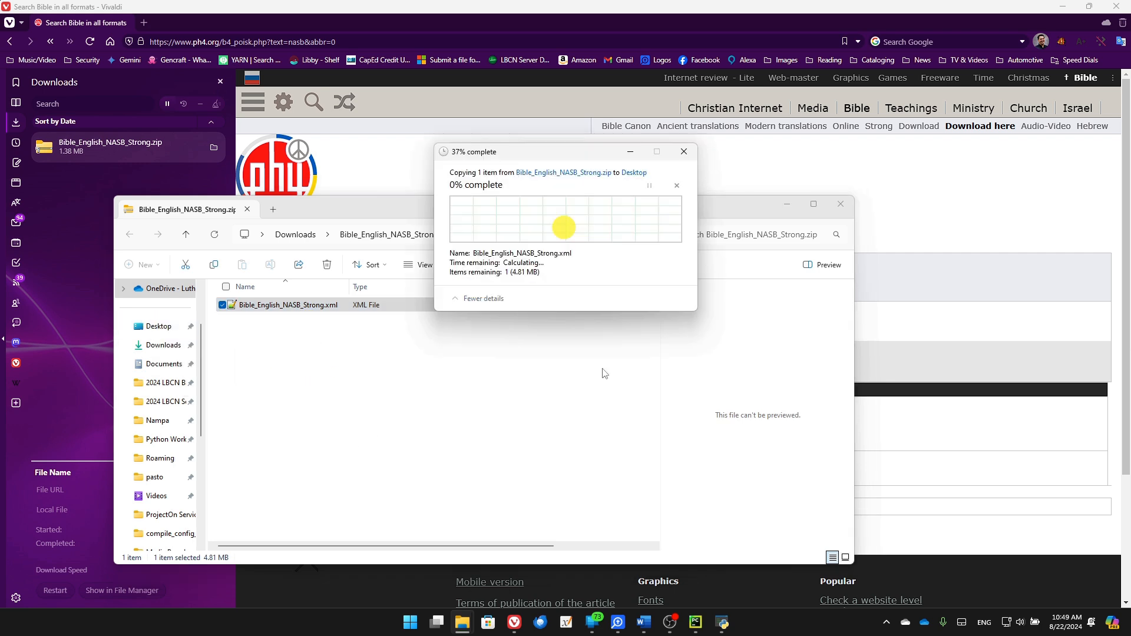
mouse_move(726, 626)
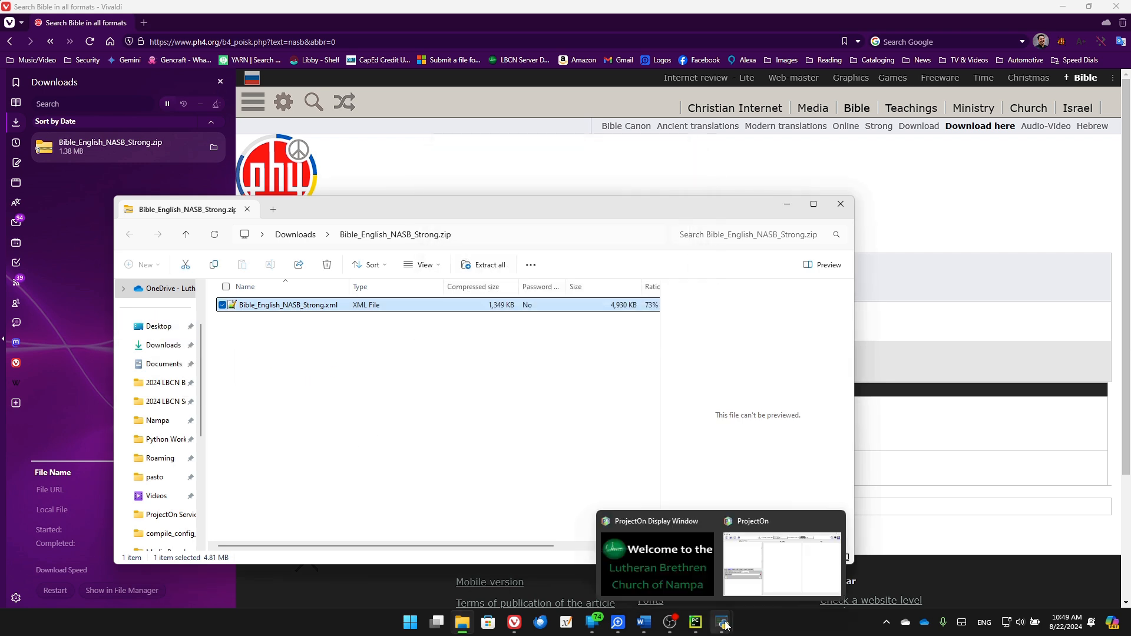
left_click(777, 553)
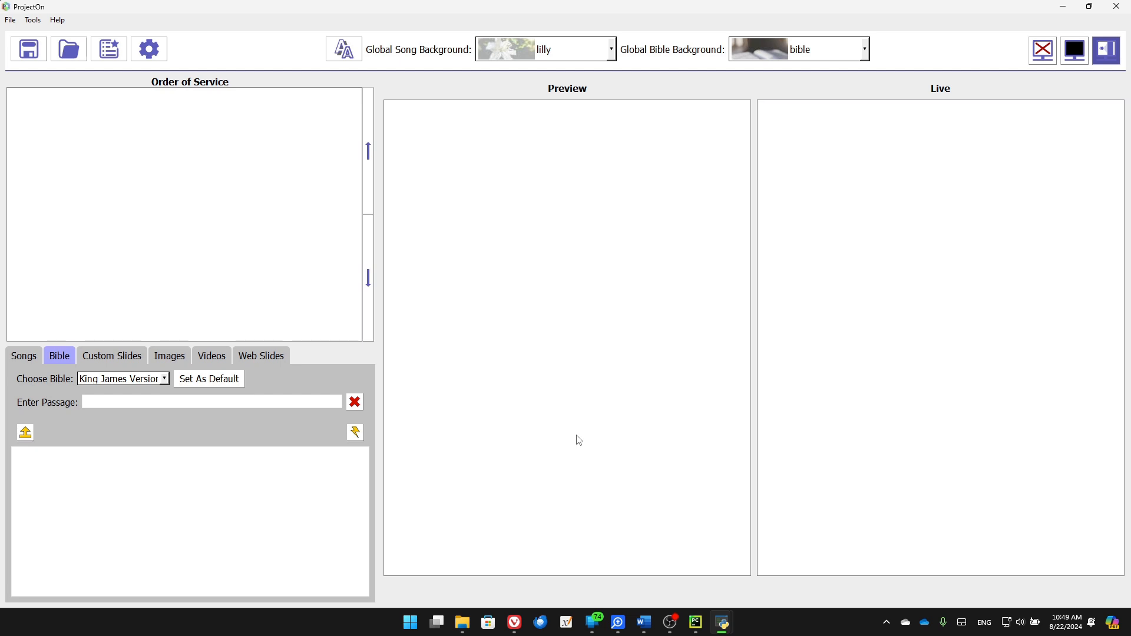
Import Bible_English_NASB_Strong.xml from the Desktop as an XML Bible
left_click(33, 20)
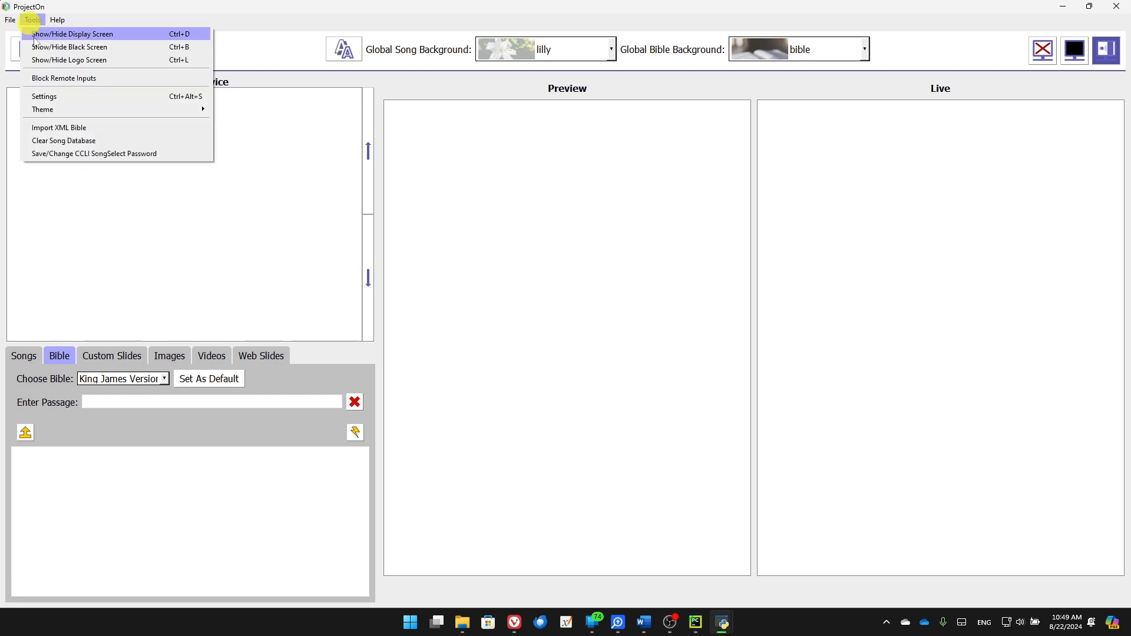
left_click(92, 132)
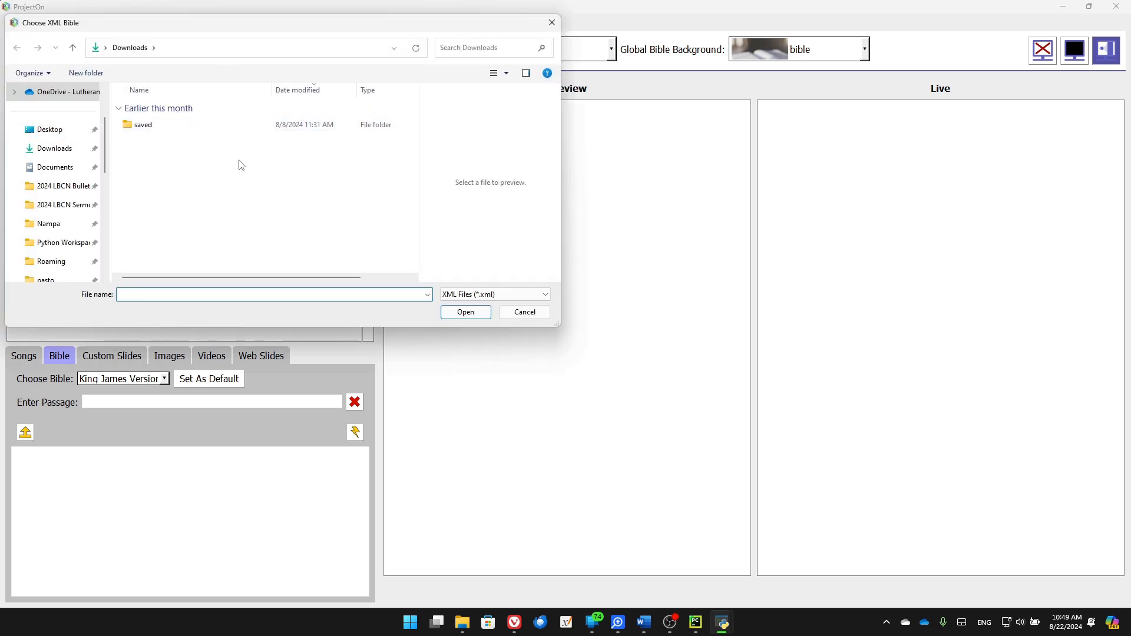
left_click(32, 129)
scroll(231, 203, "down", 3)
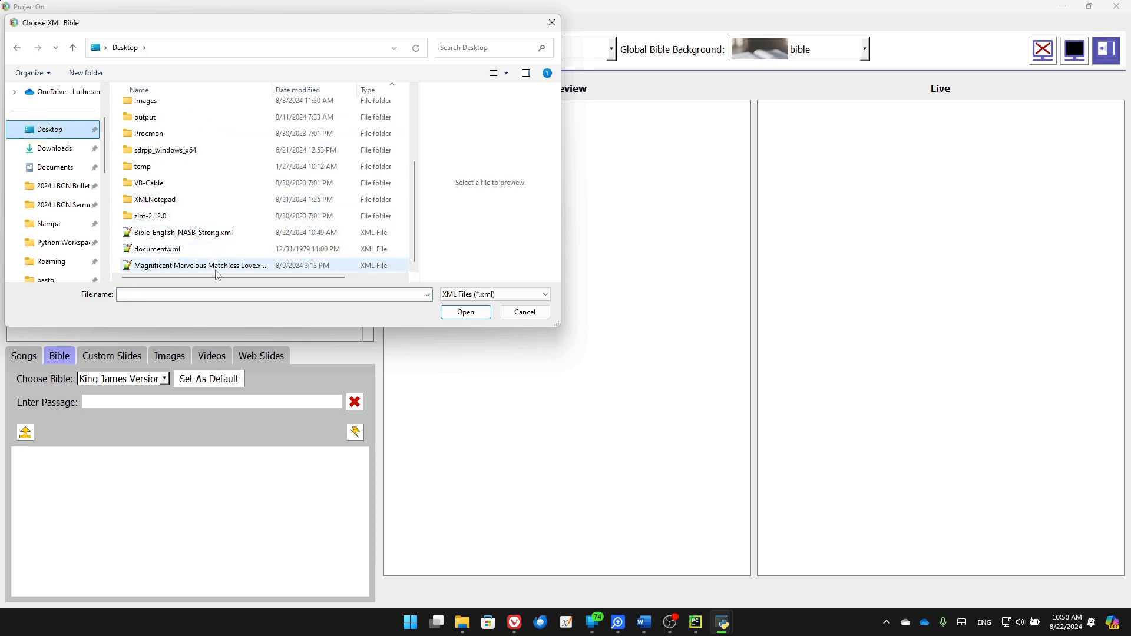
left_click(211, 233)
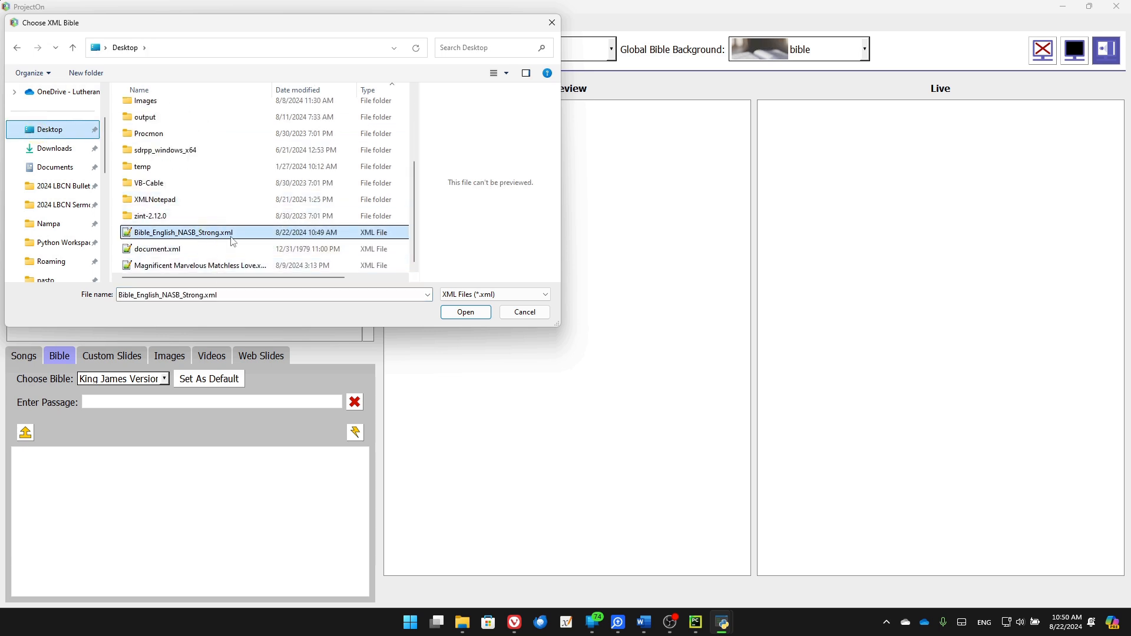
left_click(464, 313)
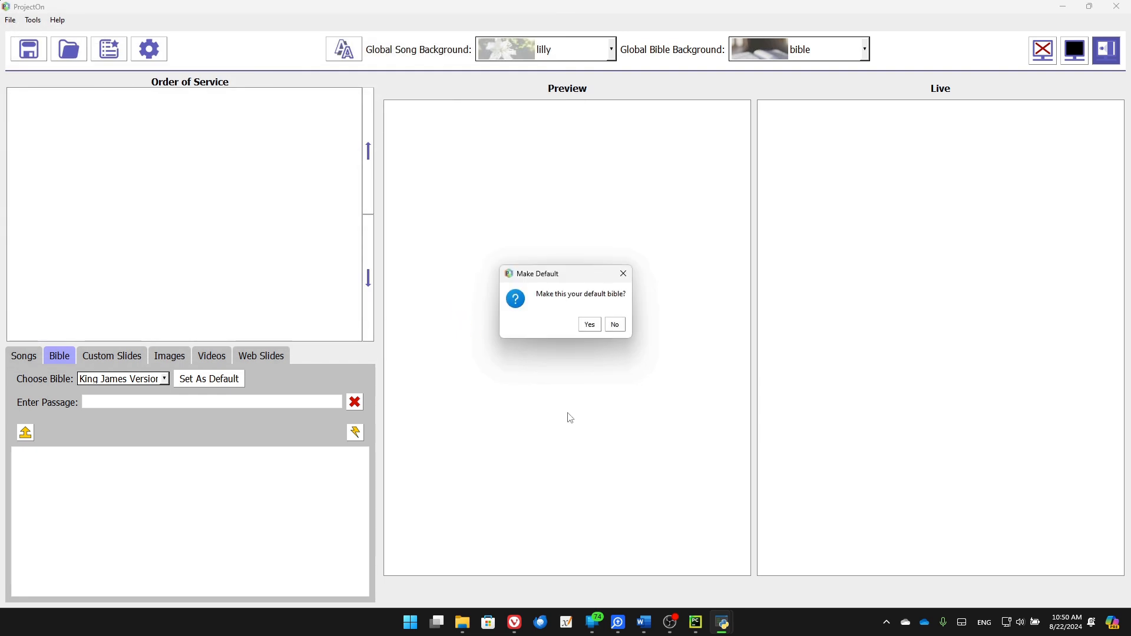
Make the imported Bible the default and name it NASB
left_click(588, 324)
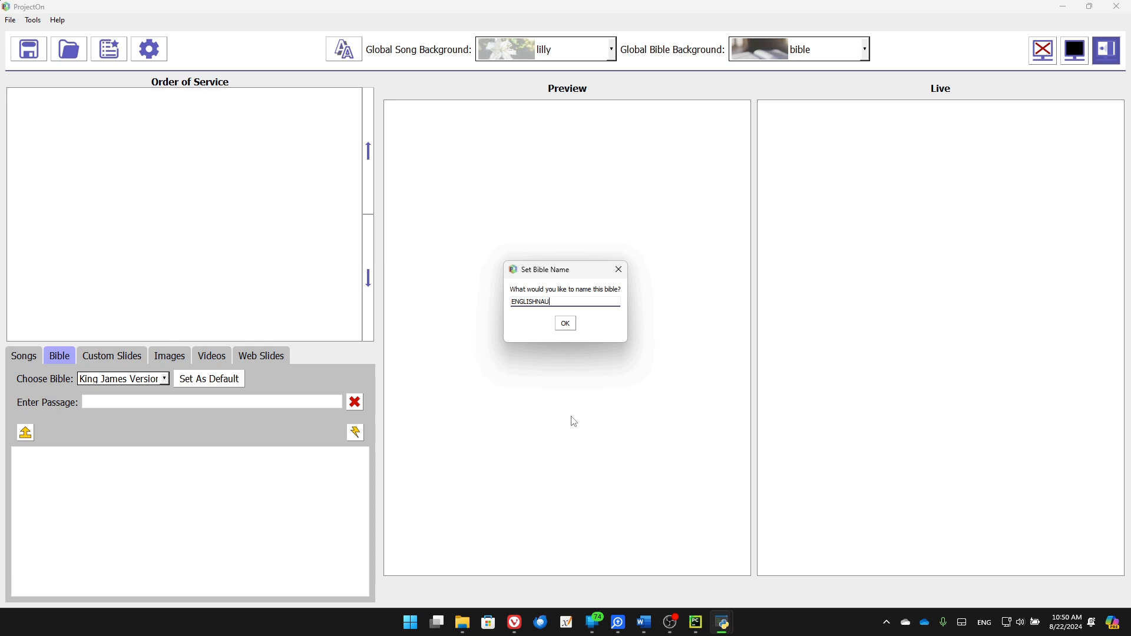
double_click(535, 303)
type("NASB")
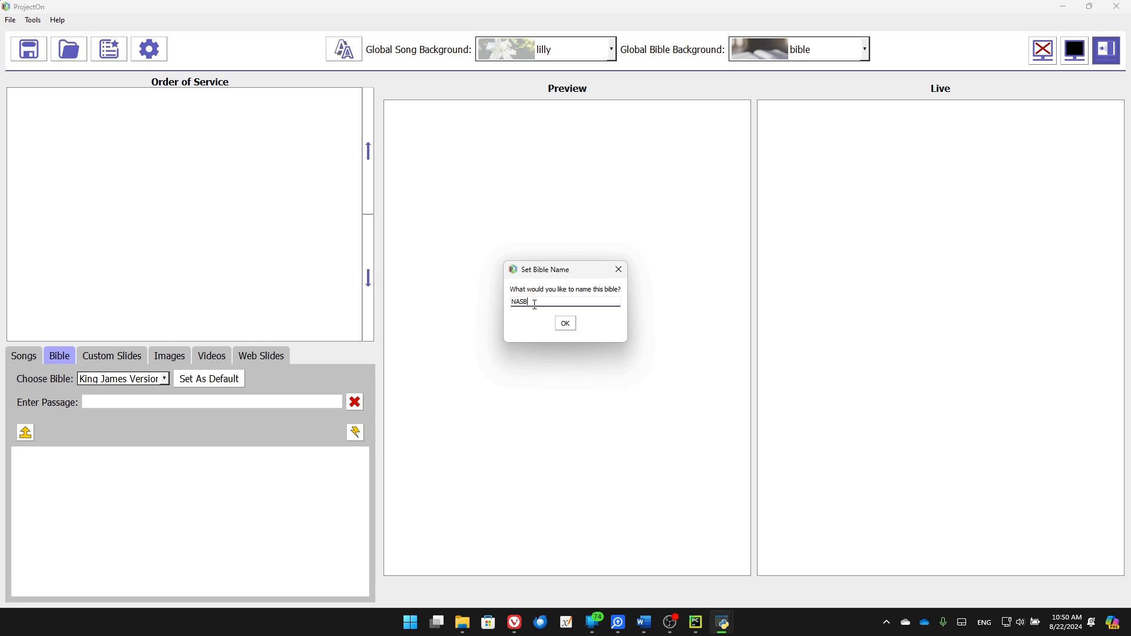
left_click(564, 323)
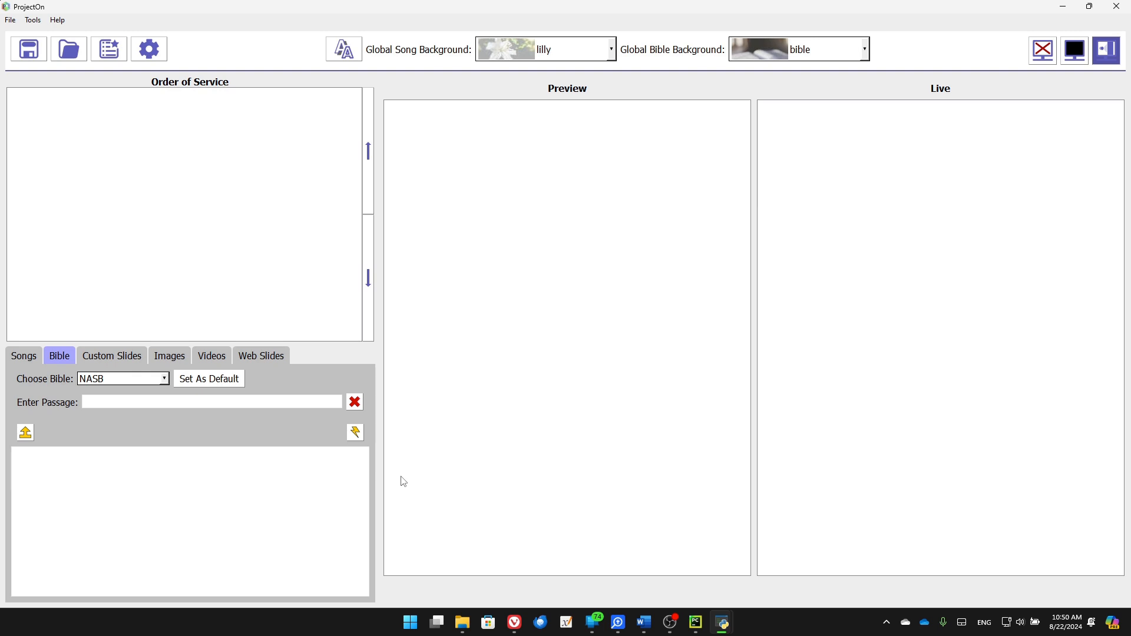
Look up the passage john 3:14-20 to list its verses
left_click(168, 402)
type("john 3:14-20")
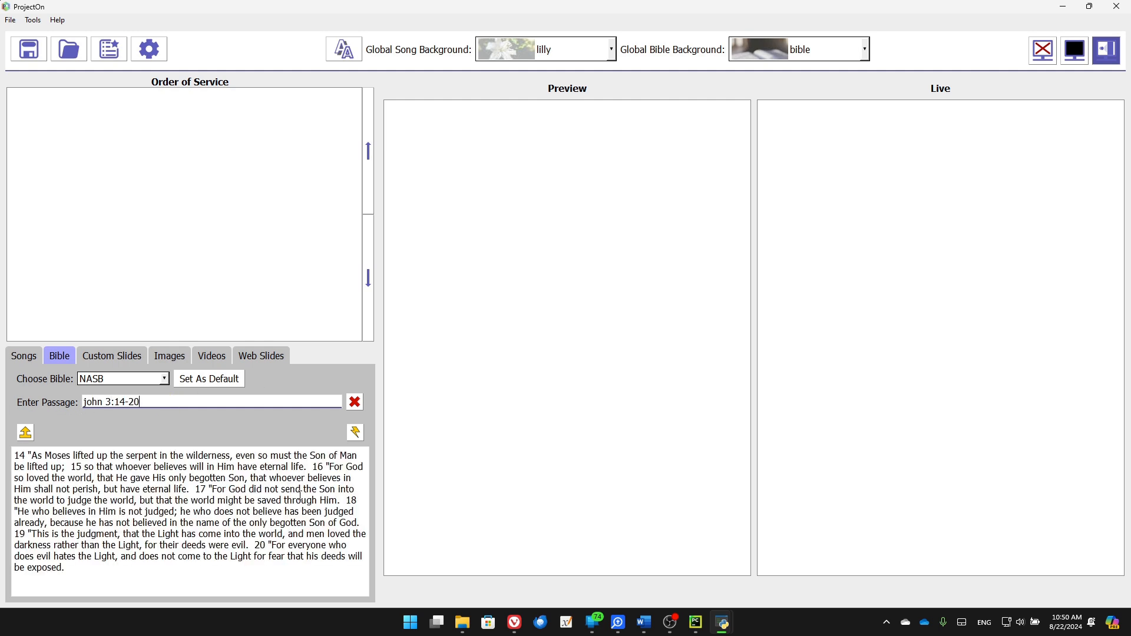
left_click(305, 553)
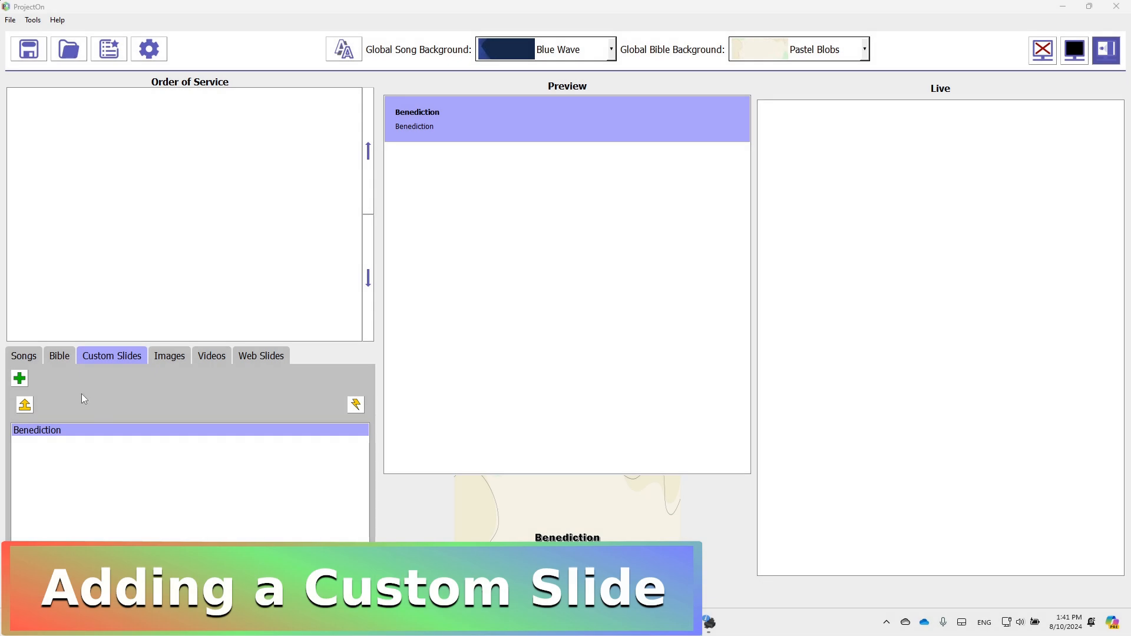
Create a custom slide titled 'Potluck Announcement' with a 'Potluck Sunday' heading and the February 30th potluck line
left_click(20, 381)
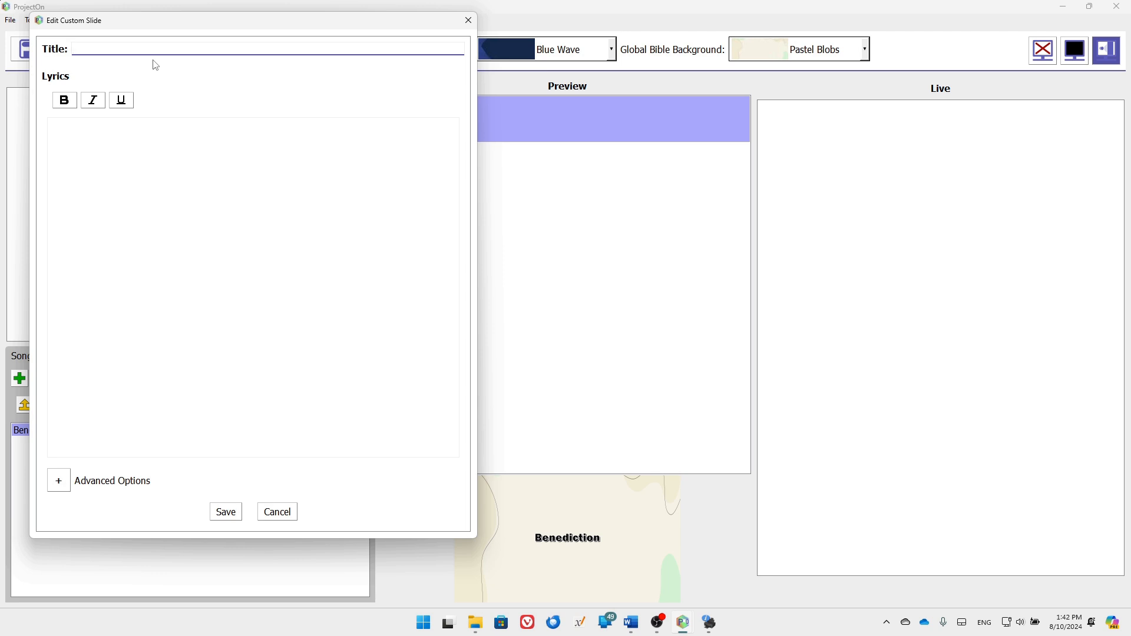
type("Potluck Announcement")
left_click(211, 200)
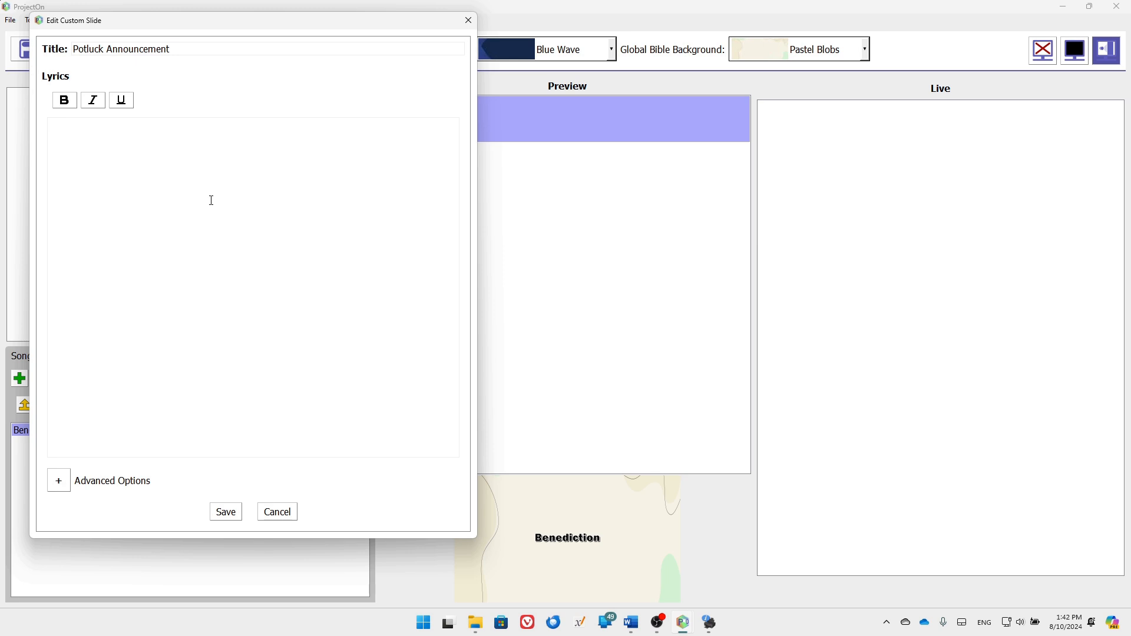
type("Potluck Sunday")
key("Return")
type("Potluck will be after the service on Sunday, February 30th.")
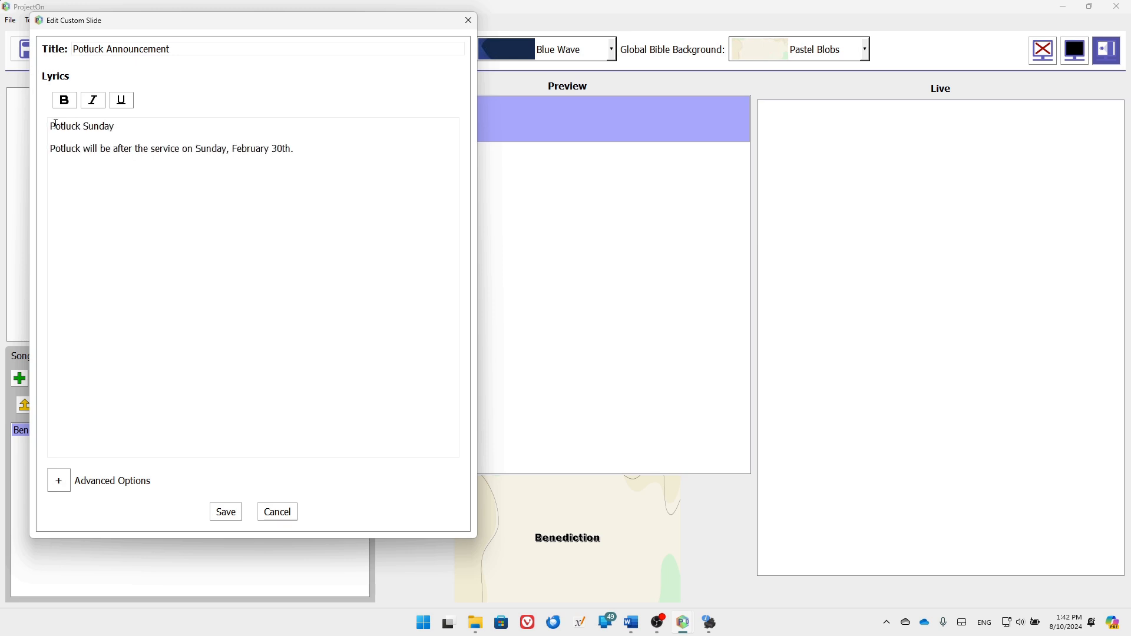
Make the 'Potluck Sunday' heading bold and underlined
left_click_drag(51, 126, 116, 126)
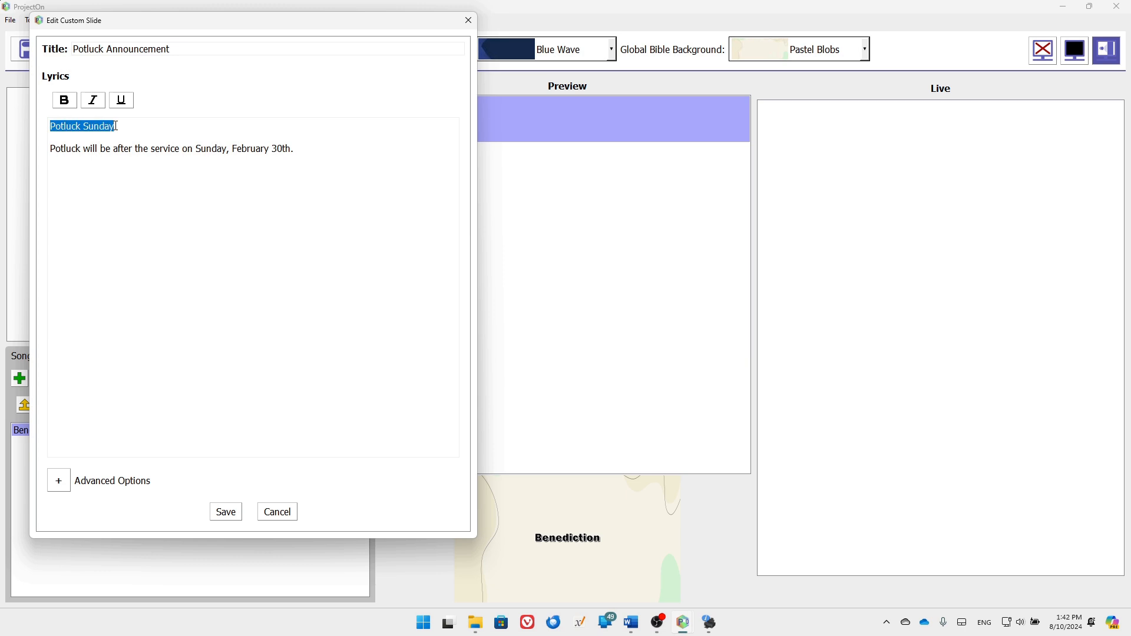
left_click(65, 101)
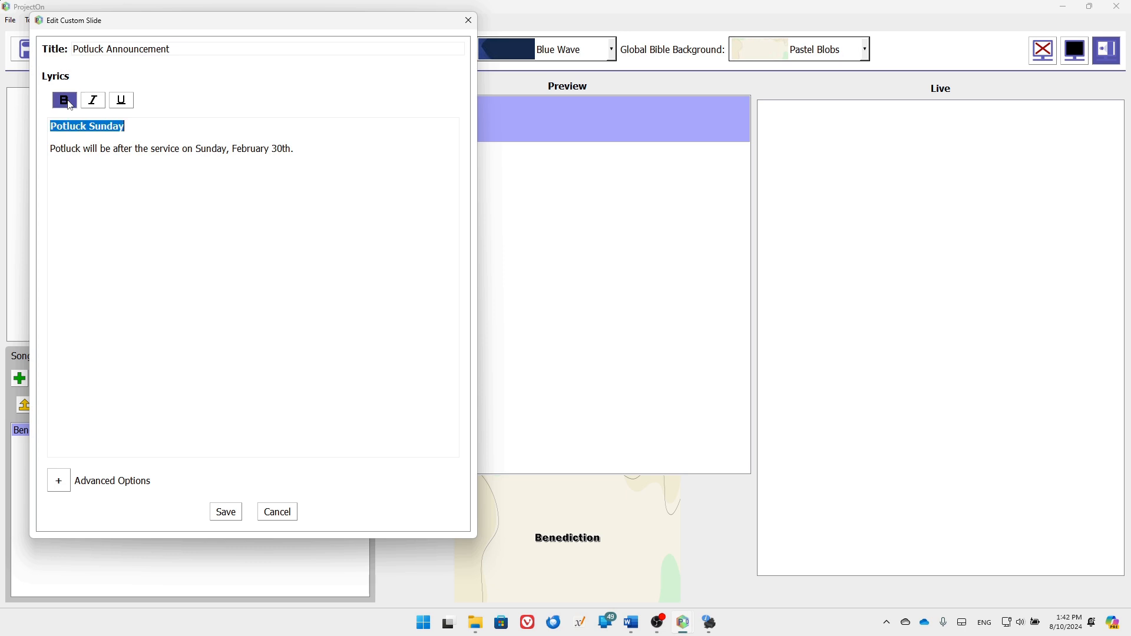
left_click(121, 101)
left_click(180, 148)
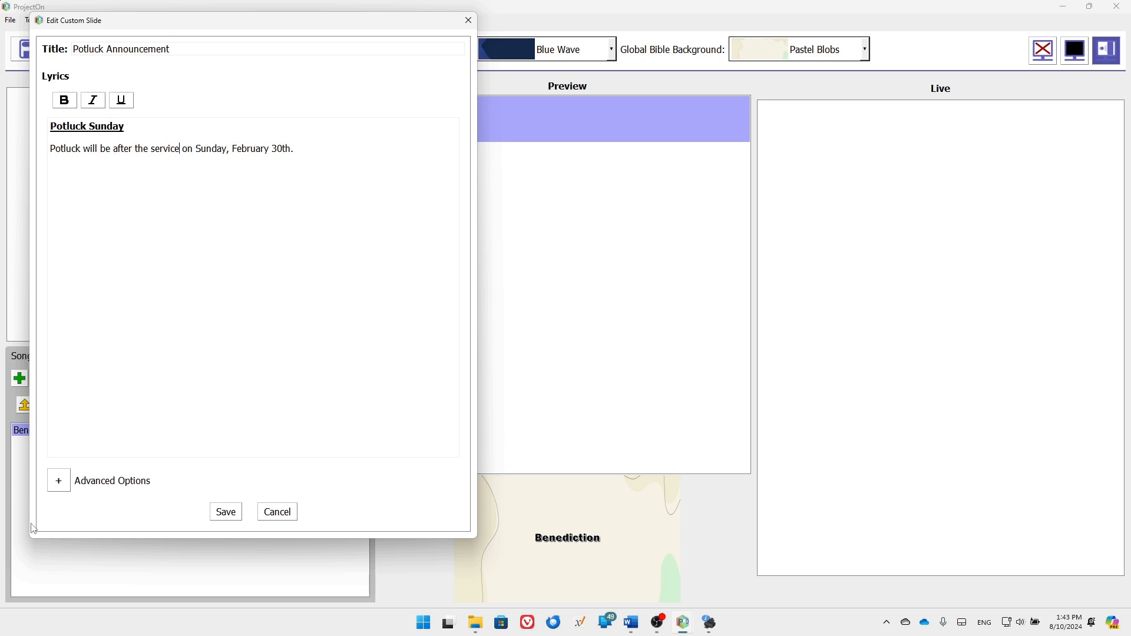
left_click(58, 488)
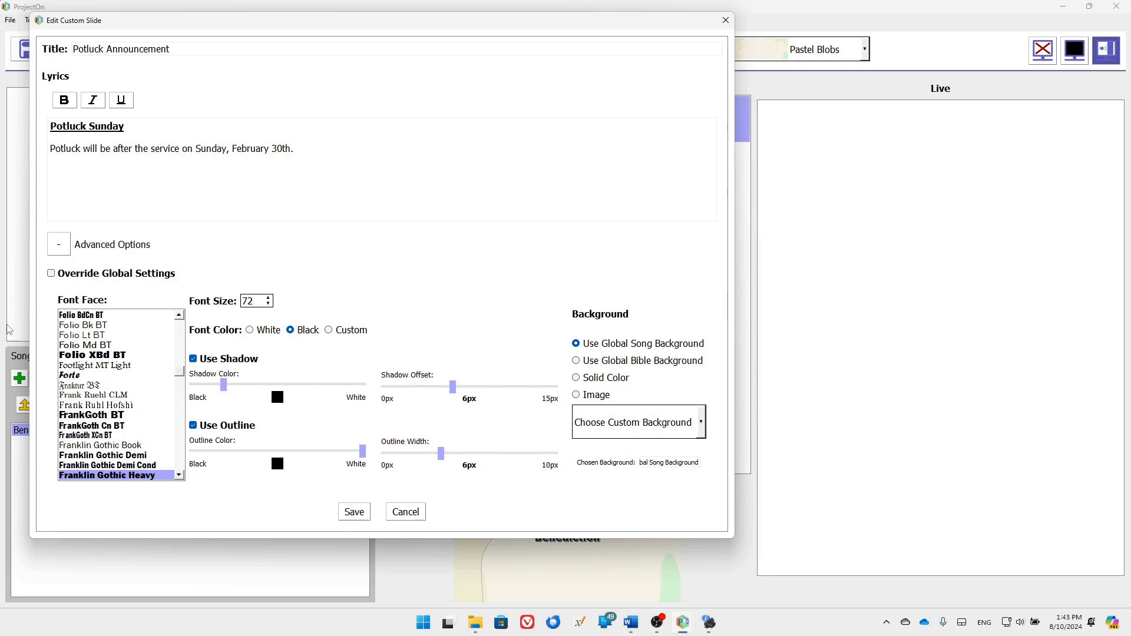
Override global settings with Arial font and a Cross Cloud image background, then save the slide
left_click(52, 274)
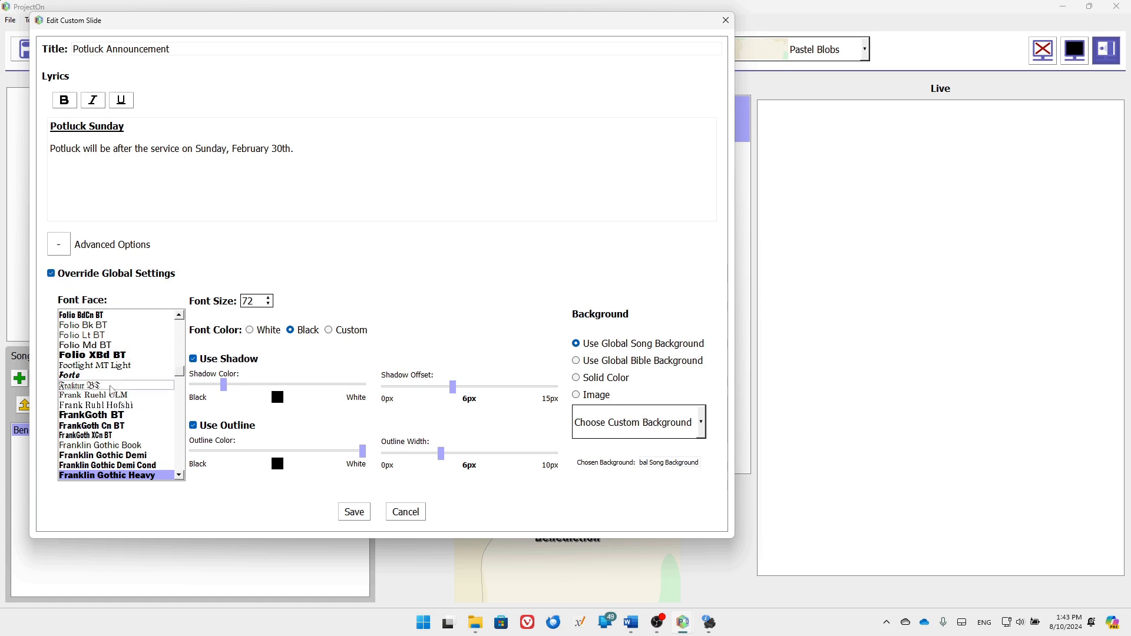
scroll(111, 378, "up", 20)
left_click(106, 326)
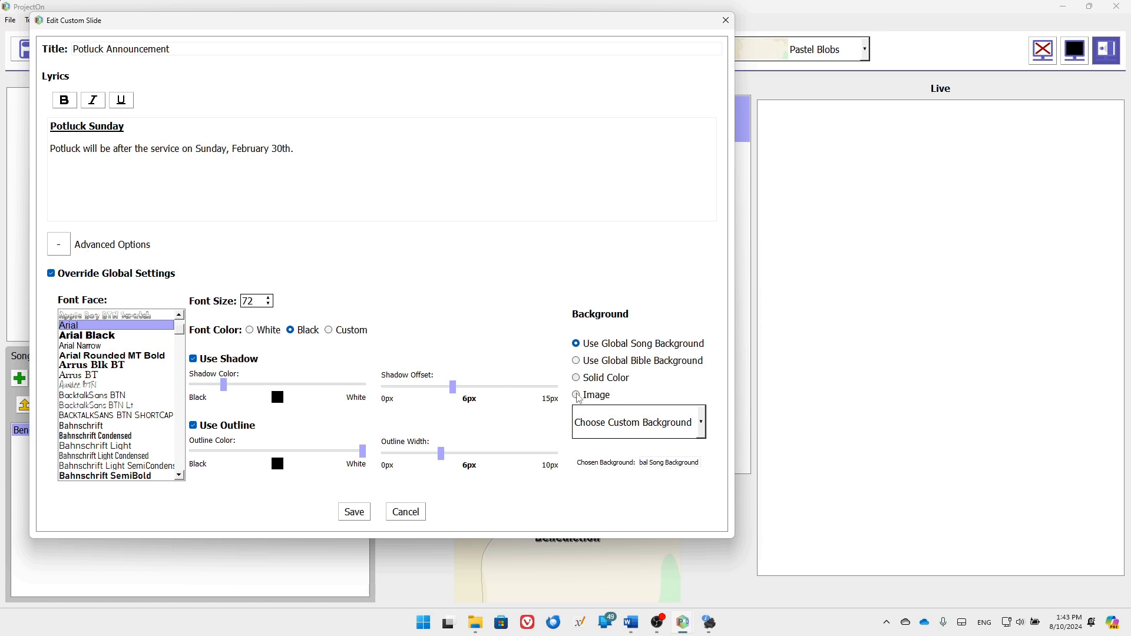
left_click(577, 396)
left_click(653, 420)
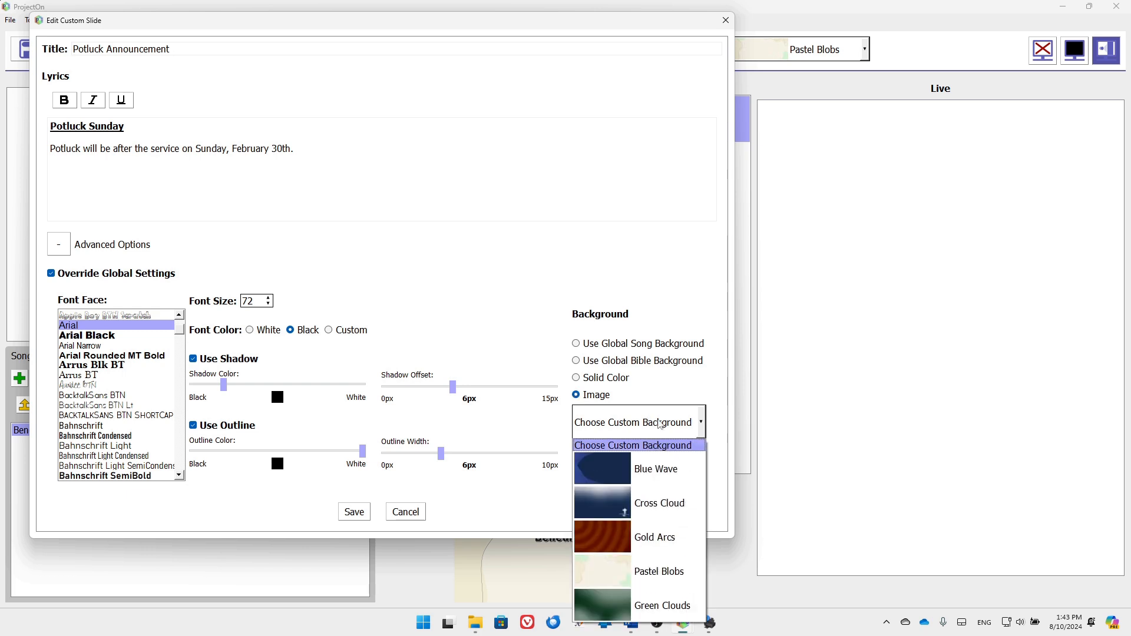
left_click(653, 505)
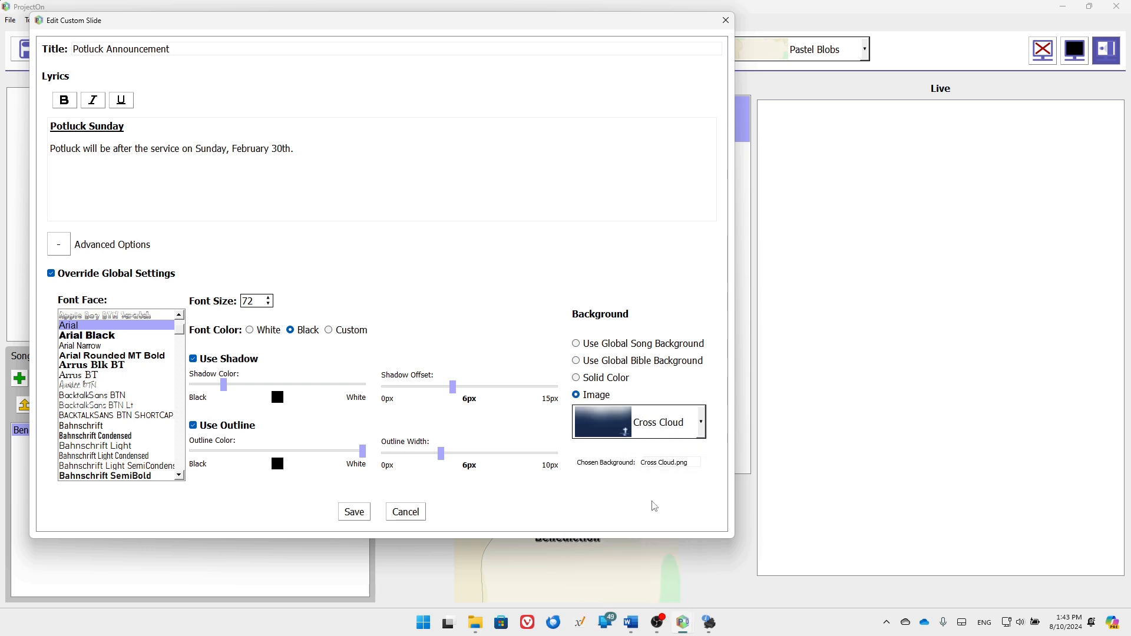
left_click(353, 512)
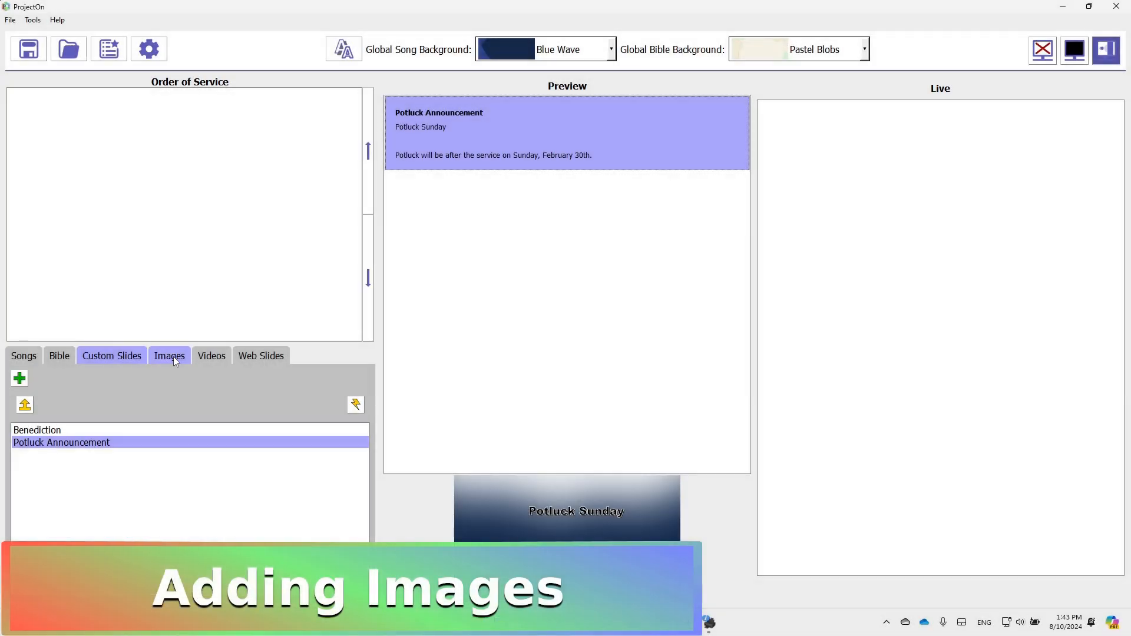
Add the photo PNG from the Desktop to the image library and preview it
left_click(173, 357)
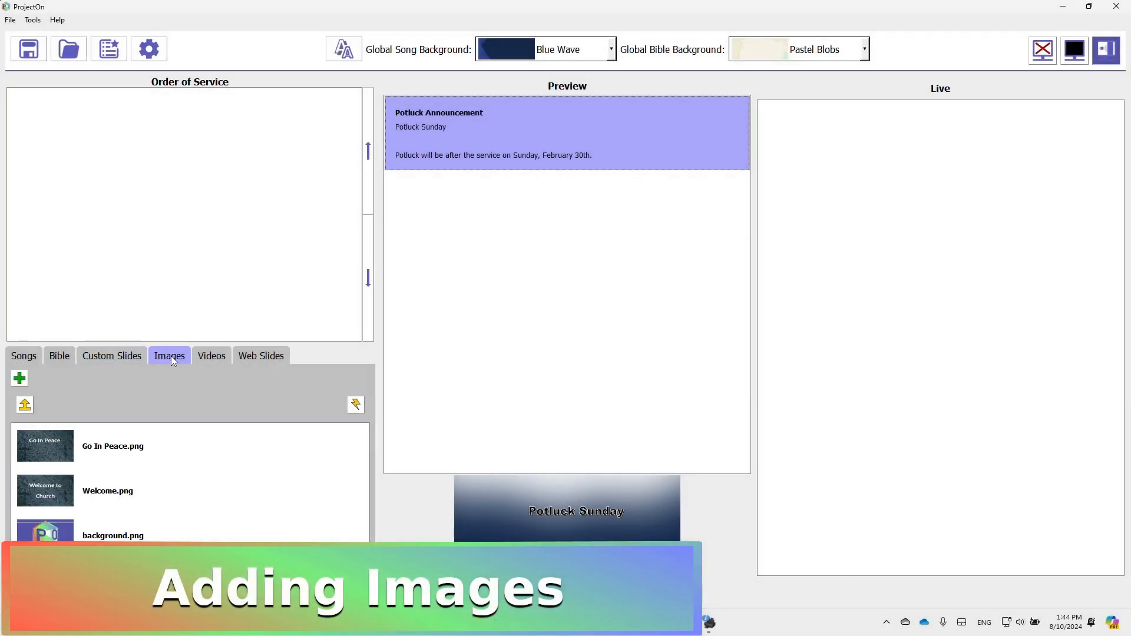
left_click(21, 382)
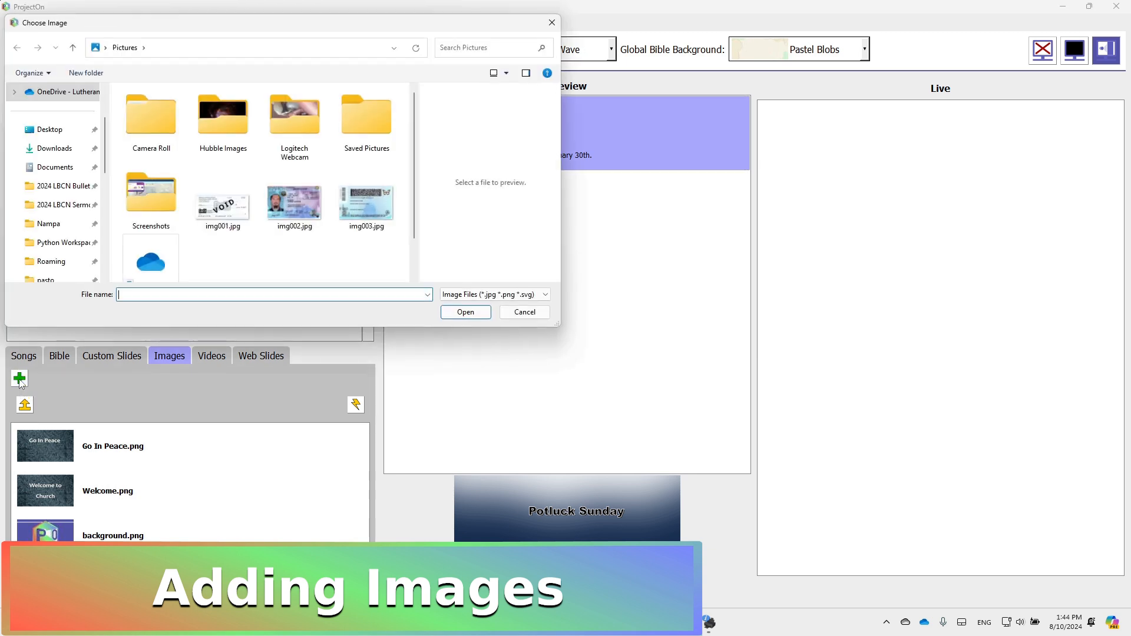
left_click(50, 129)
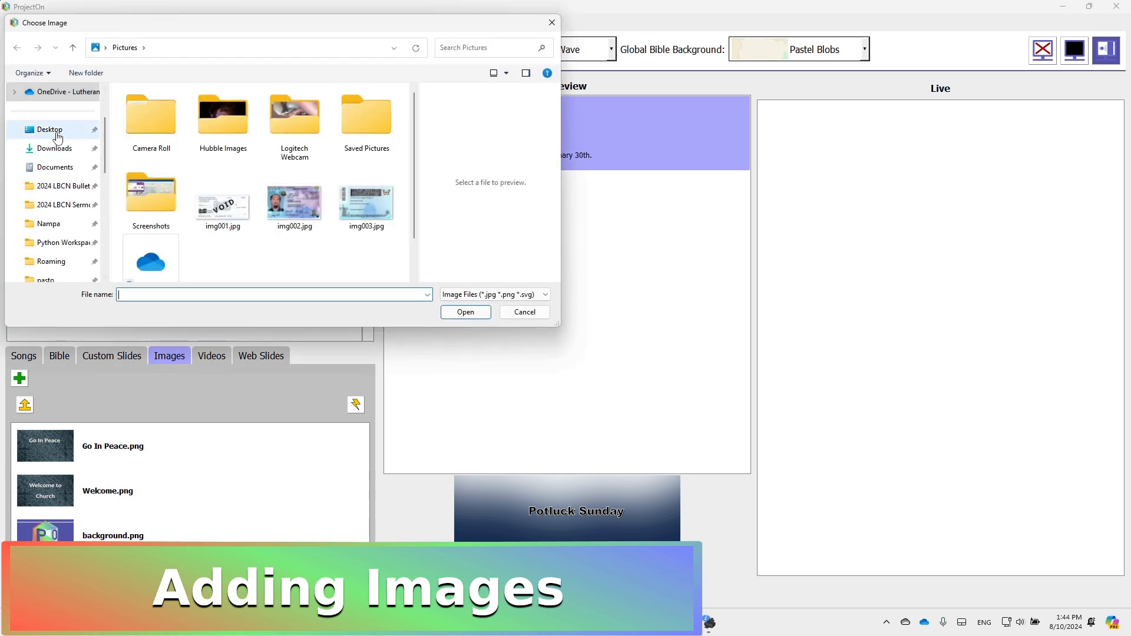
scroll(198, 191, "down", 2)
left_click(198, 265)
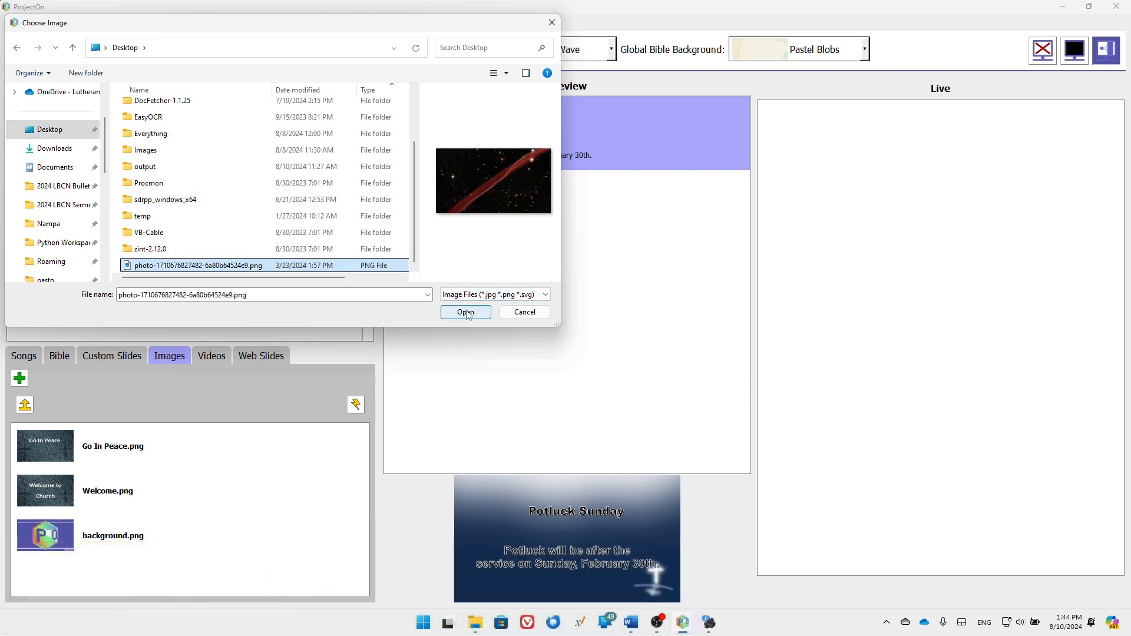
left_click(466, 312)
left_click(113, 591)
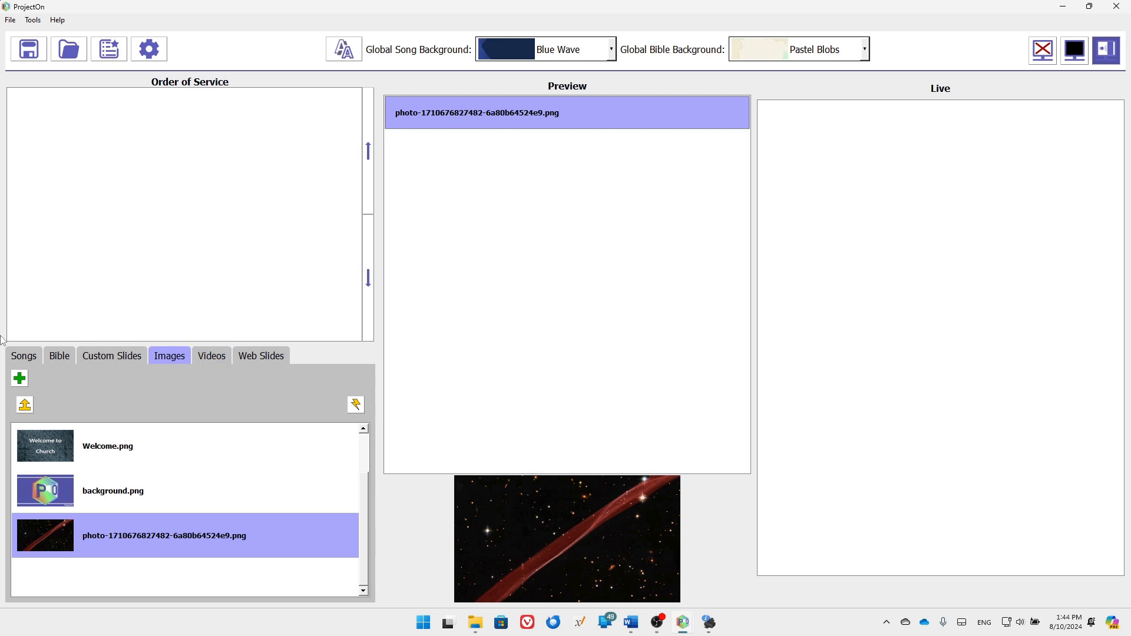
Remove the photo from the image library, confirming the deletion
right_click(62, 537)
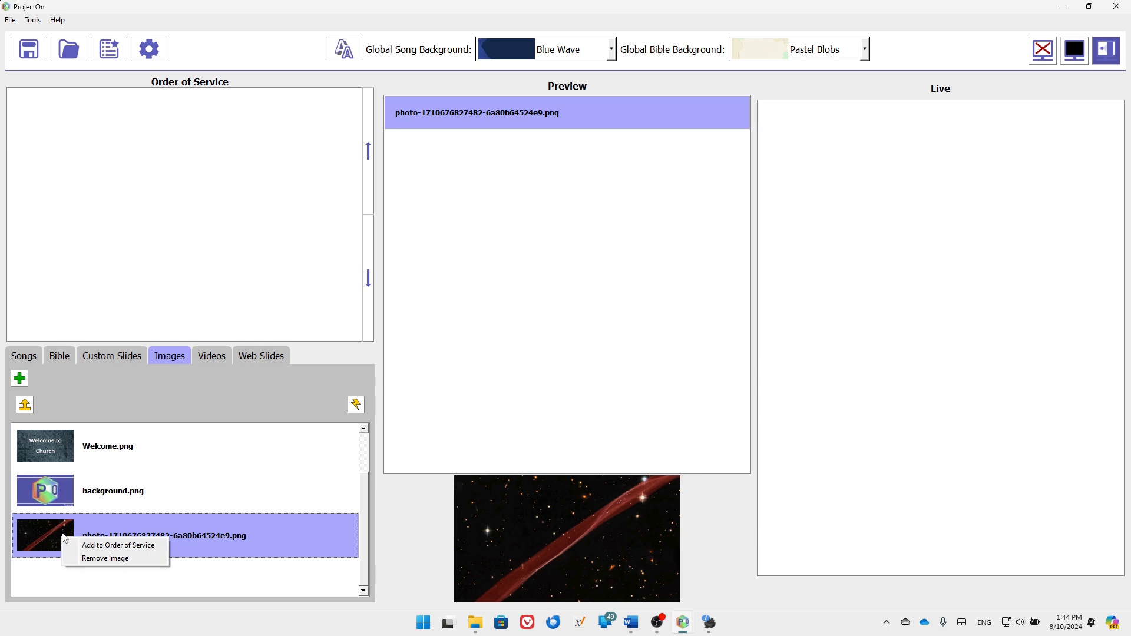
left_click(112, 559)
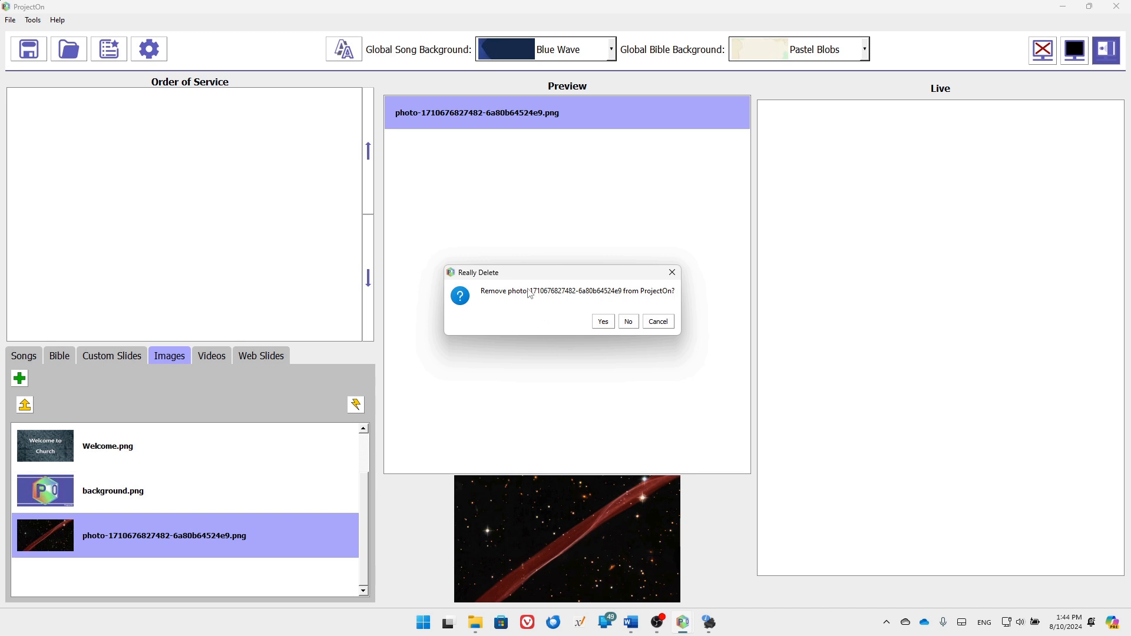
left_click(603, 322)
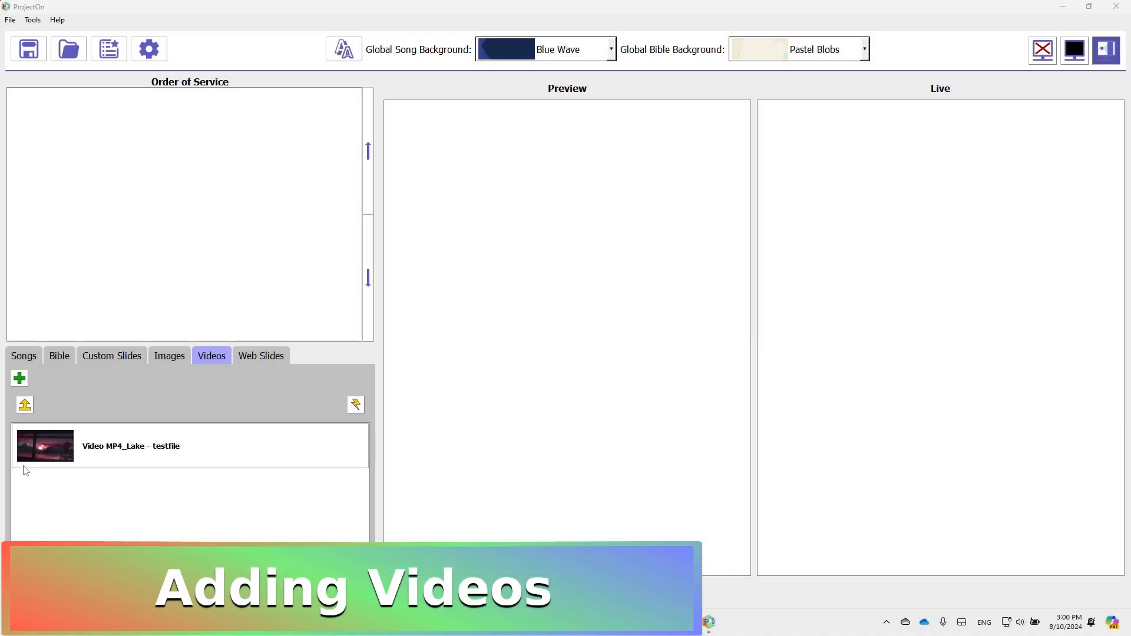
Add ramadan_-_30_days_of_prayer (720p).mp4 from the Desktop to Videos with a Frame 100 thumbnail
left_click(20, 381)
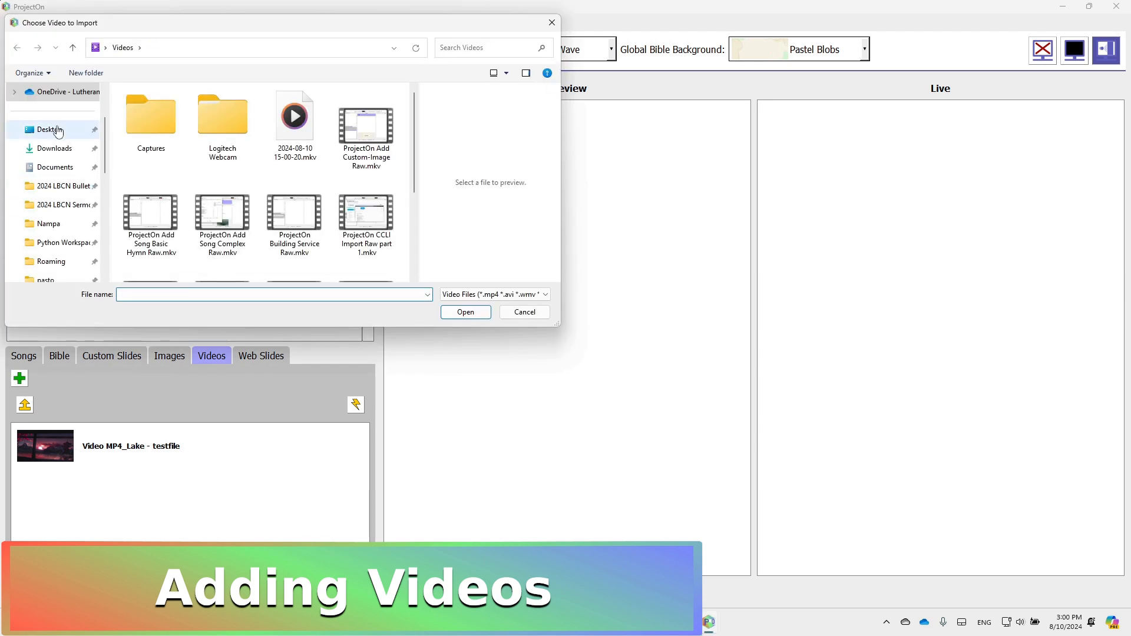
left_click(44, 129)
scroll(142, 146, "down", 2)
left_click(177, 264)
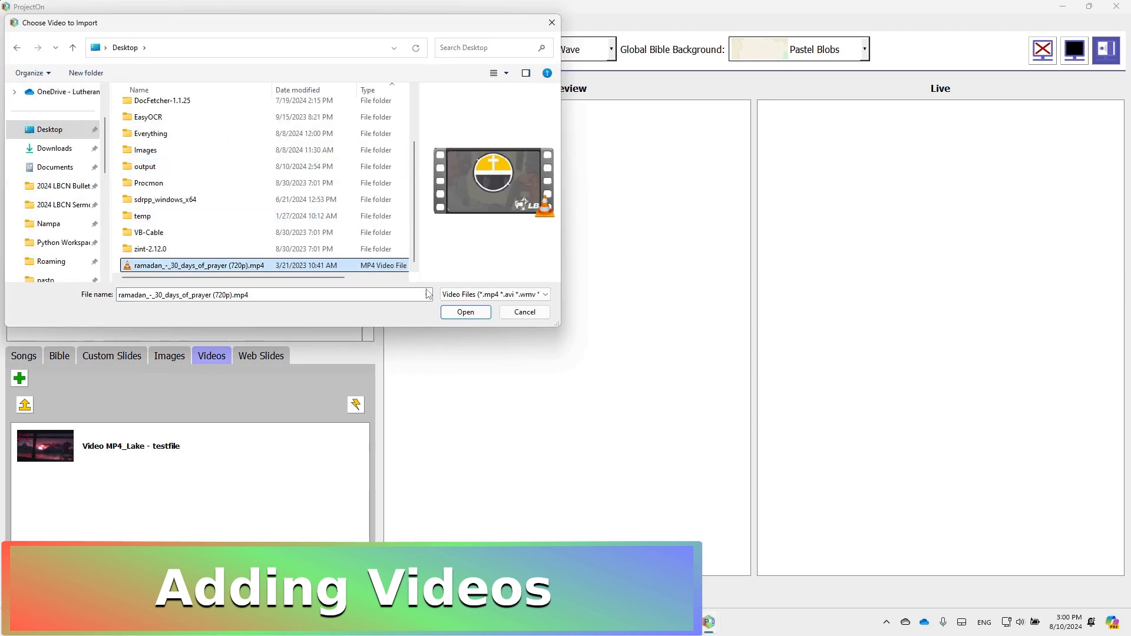
left_click(465, 311)
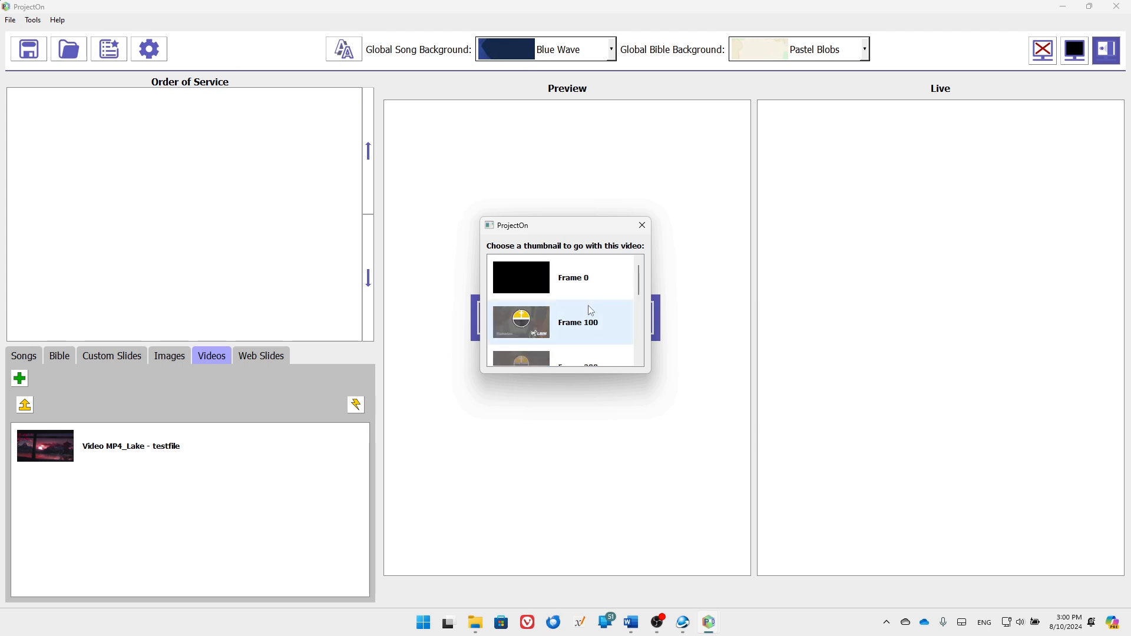
double_click(584, 335)
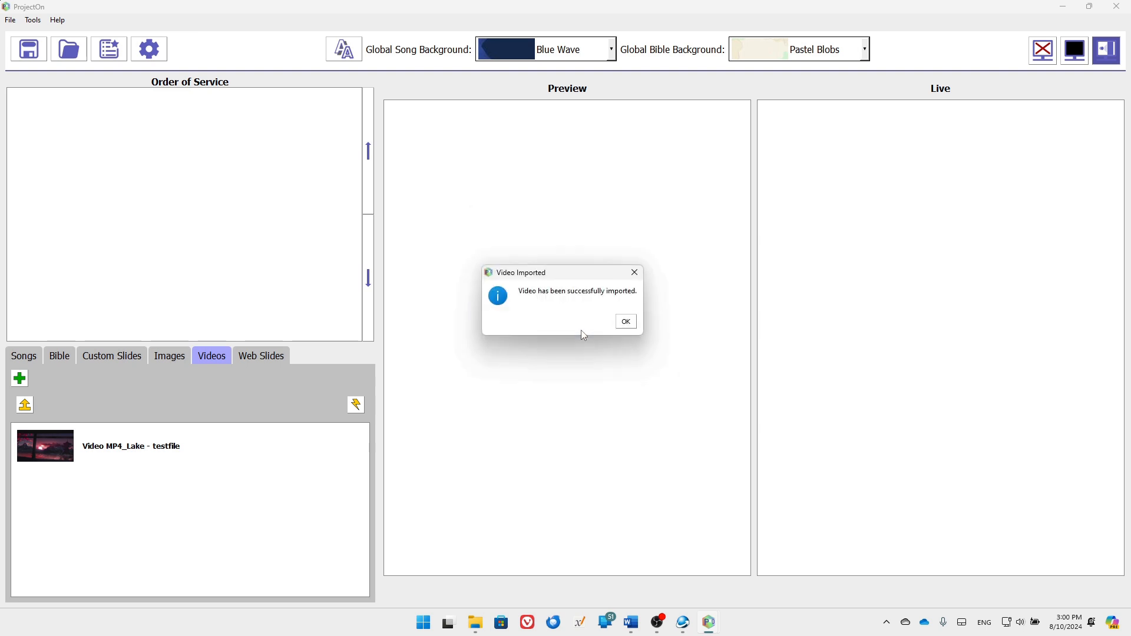
left_click(625, 323)
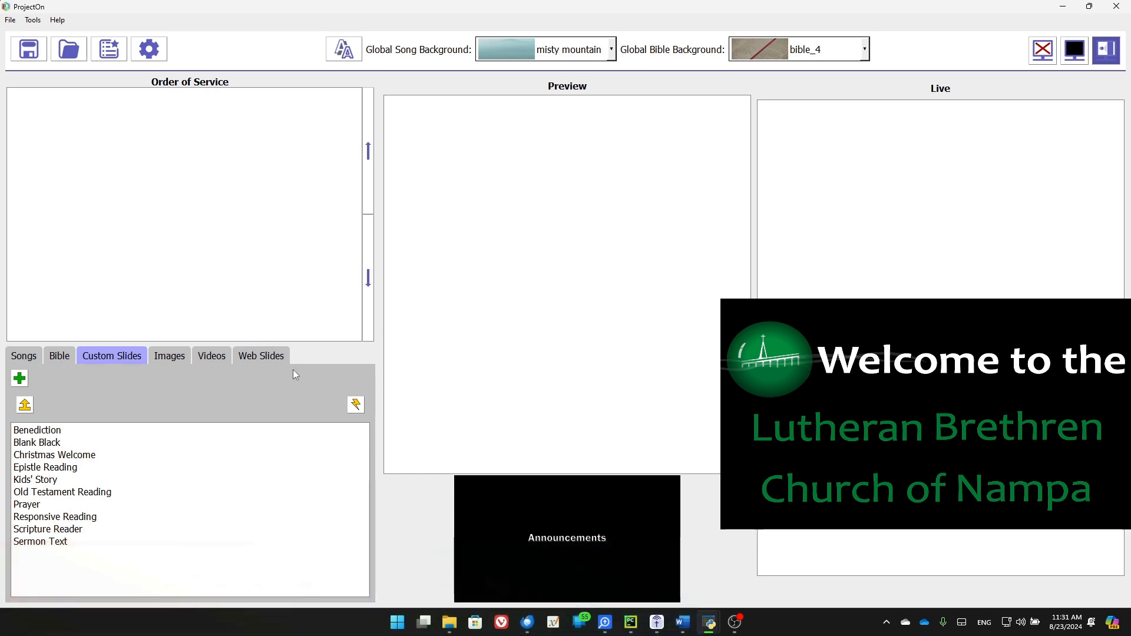
left_click(257, 357)
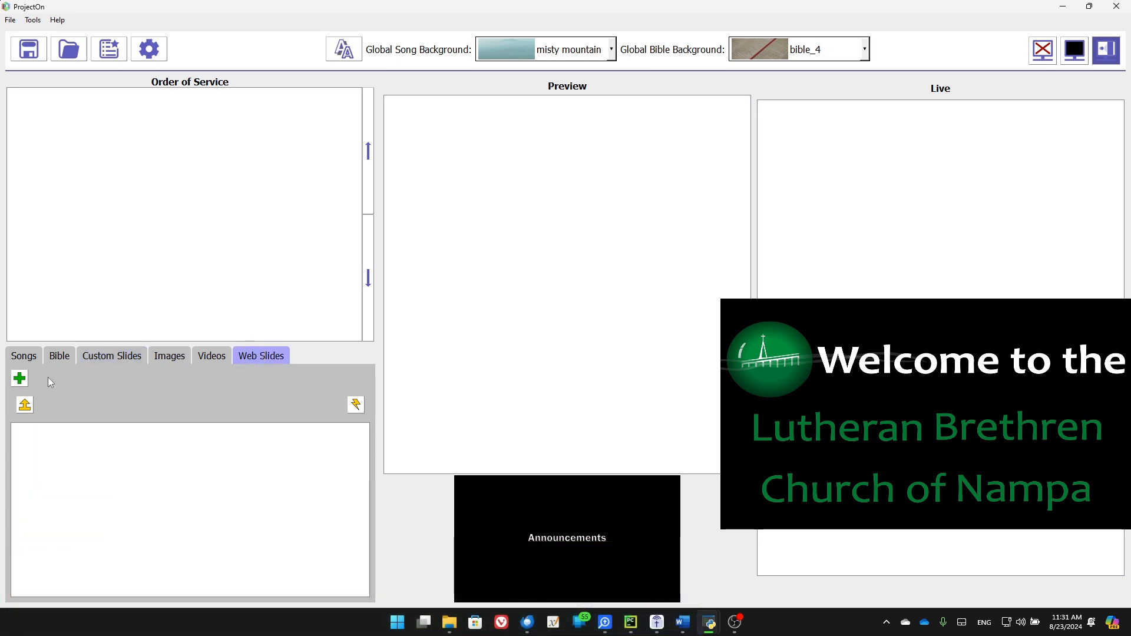
left_click(20, 380)
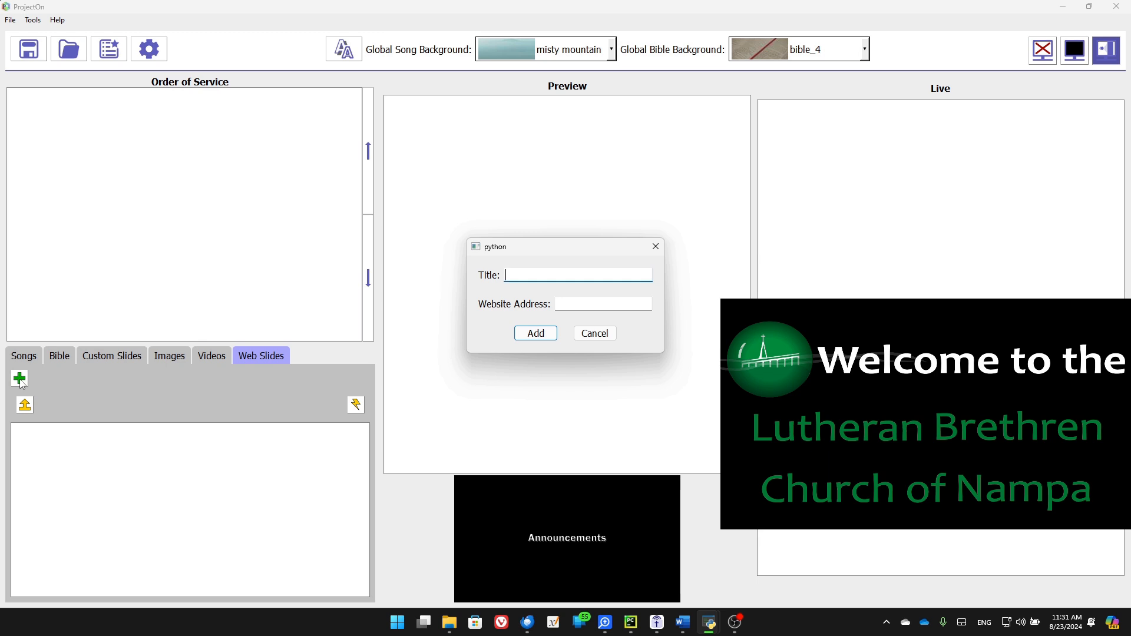
left_click(513, 271)
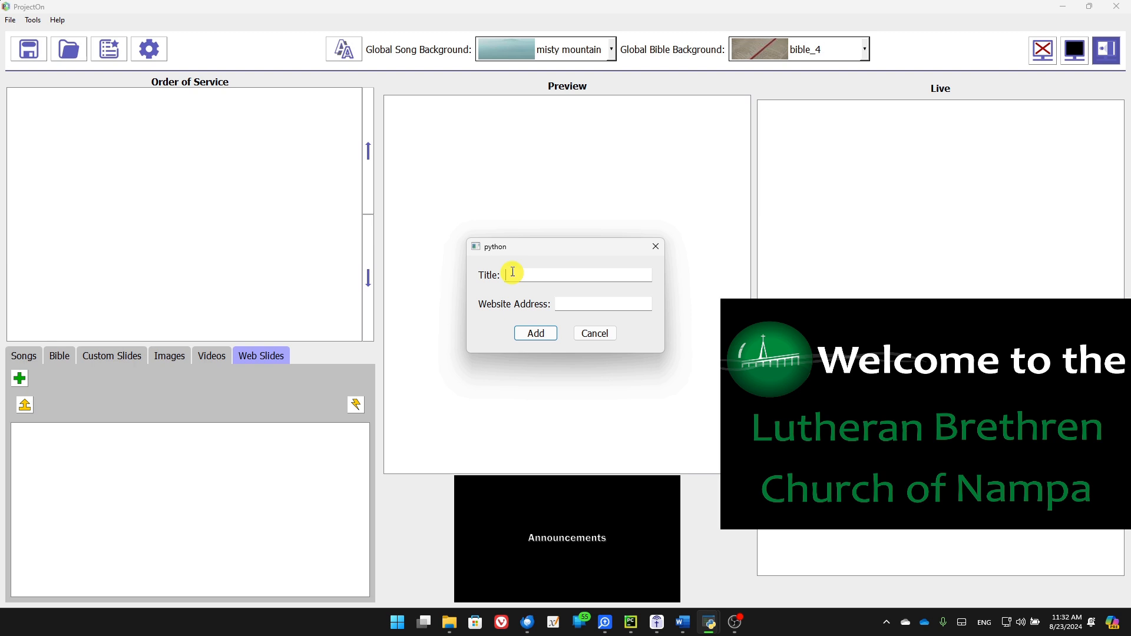
type("Announcements")
key("Tab")
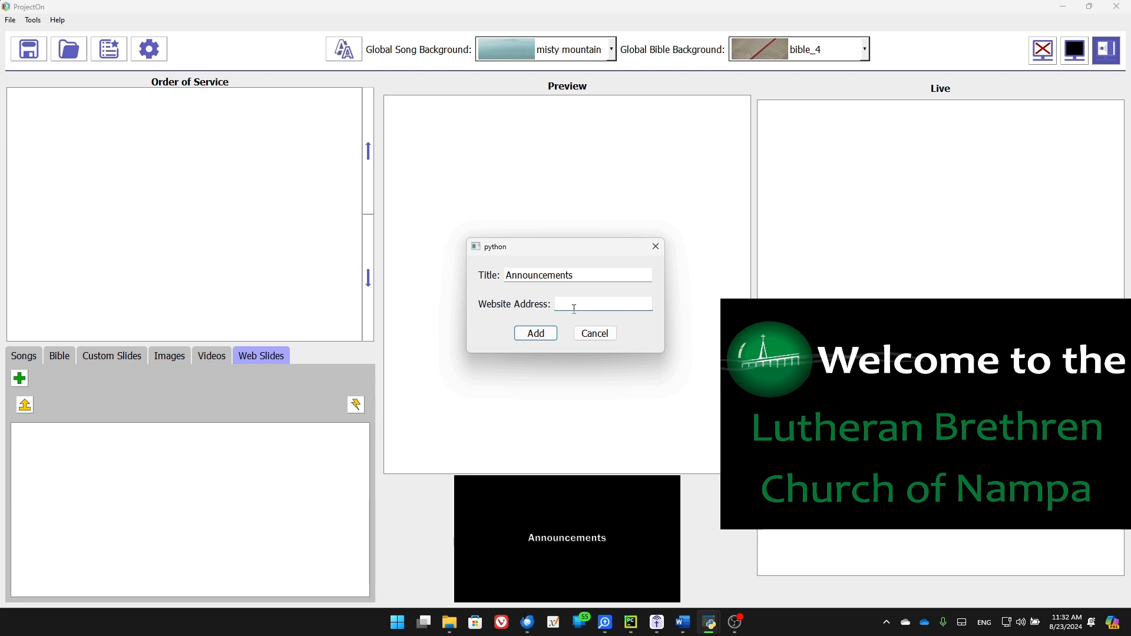
type("http://media.lbcn.lan/projector")
Add the Announcements web slide, preview it, and send it live
left_click(537, 334)
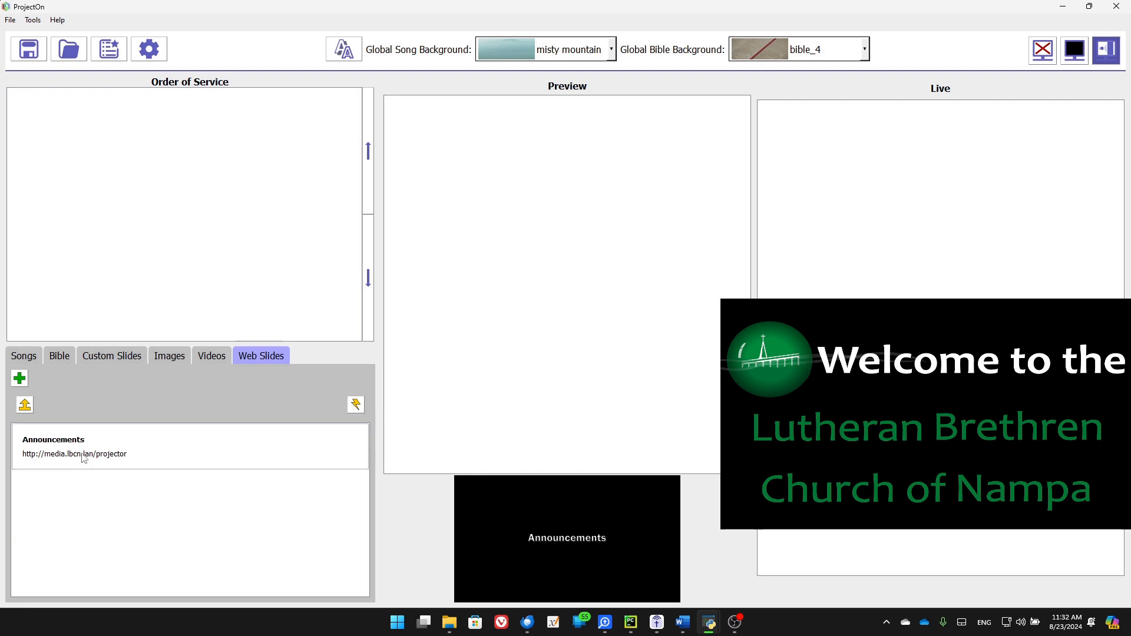
left_click(83, 459)
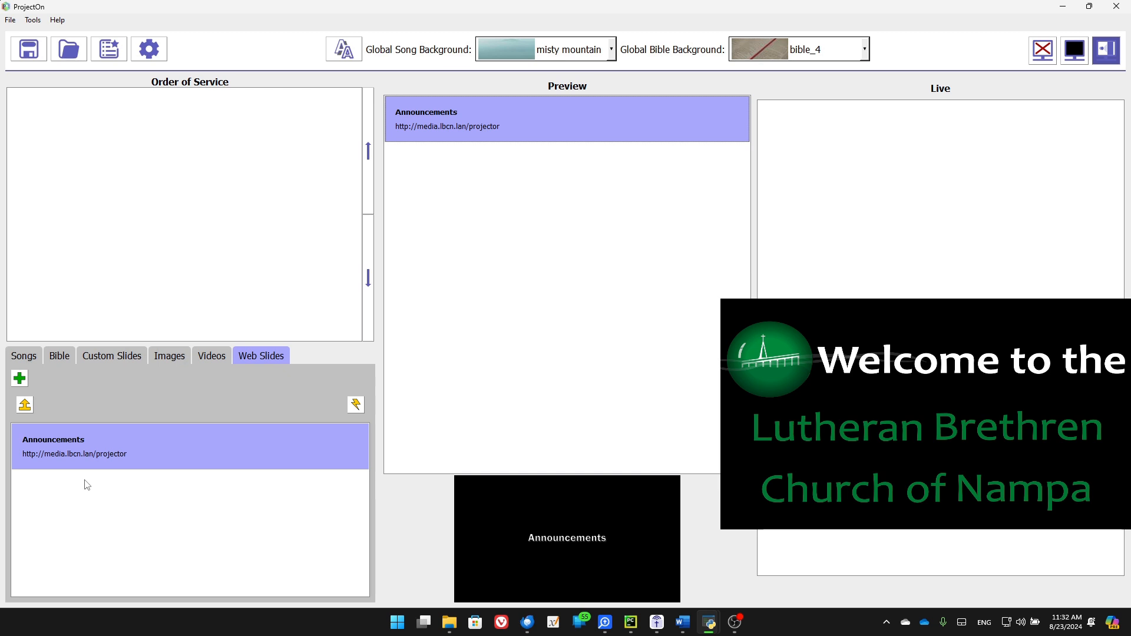
left_click(356, 405)
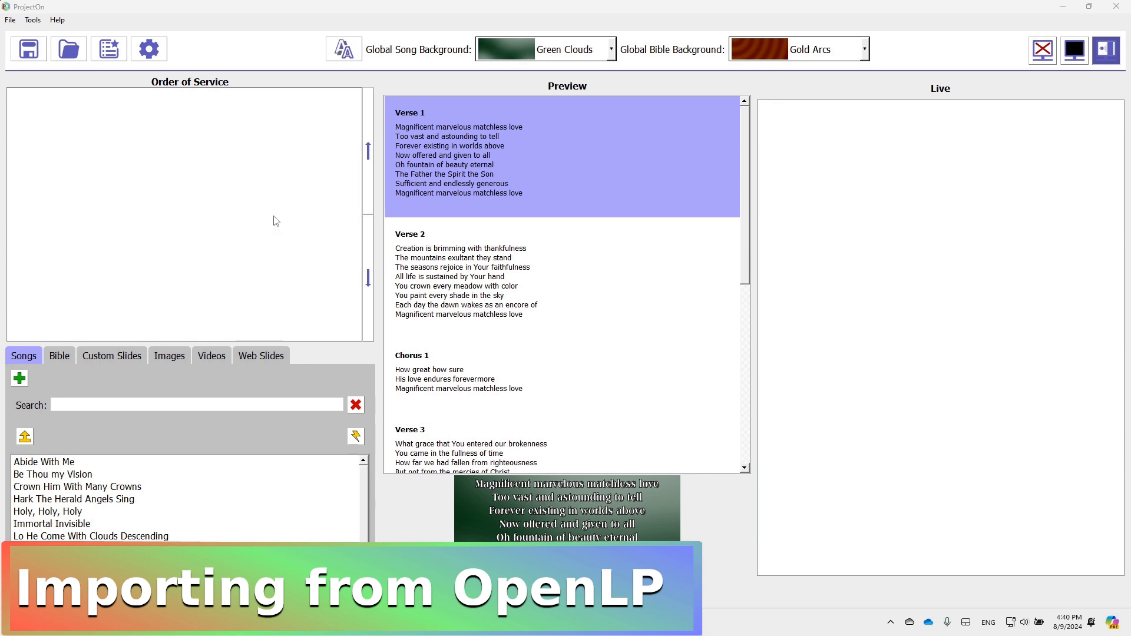
Open the Import Songs from OpenLP window and its OpenLP Database (*.sqlite) file chooser
left_click(10, 20)
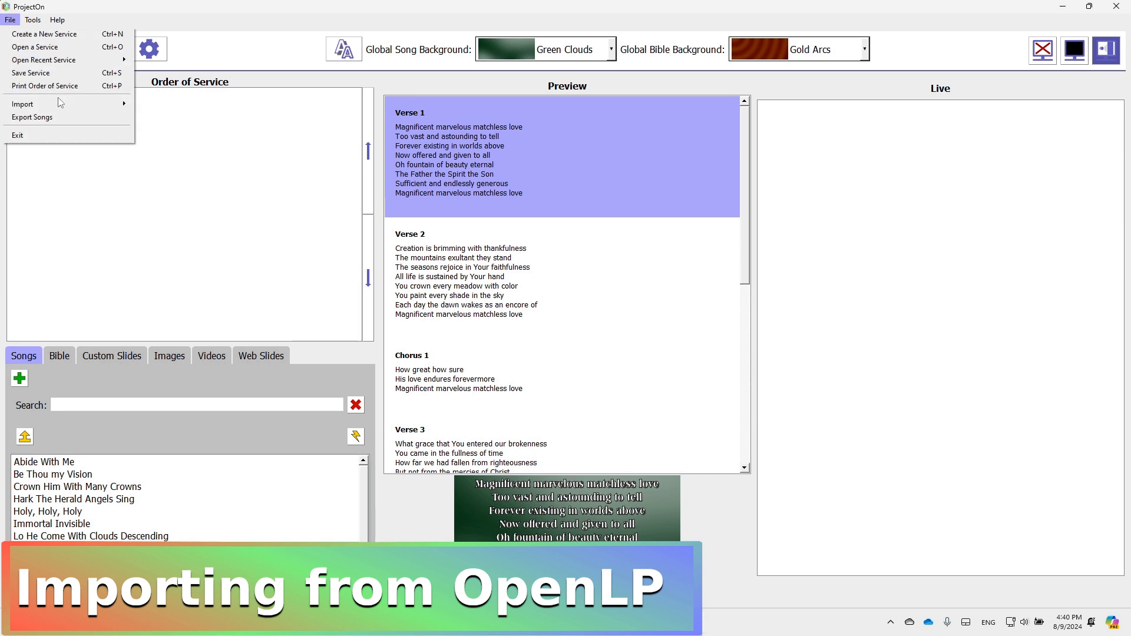
mouse_move(59, 105)
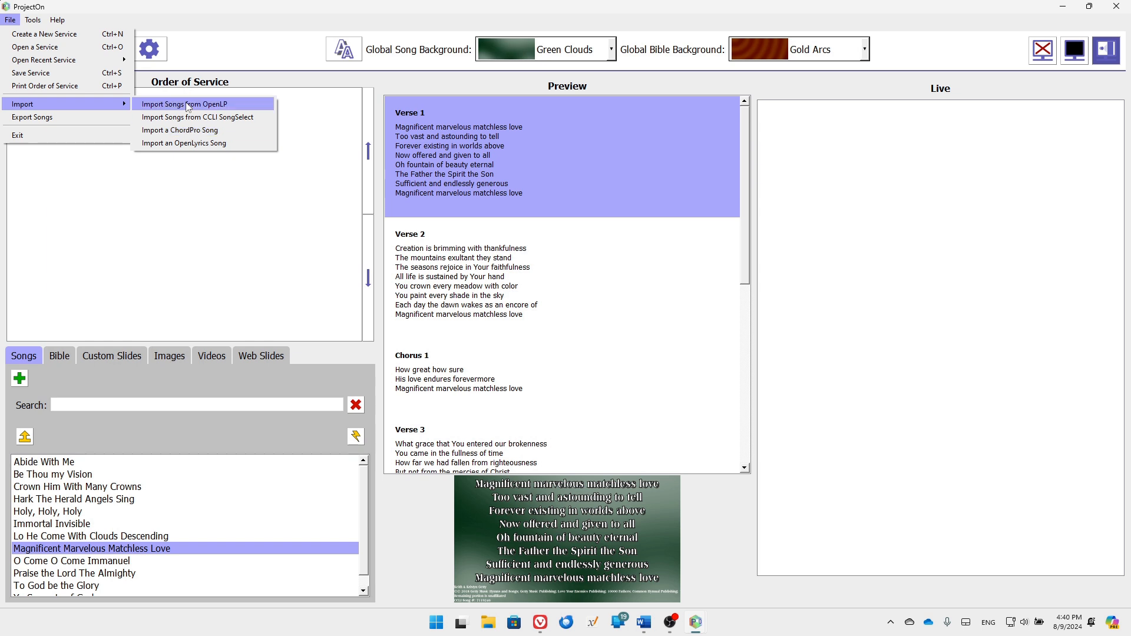
left_click(96, 255)
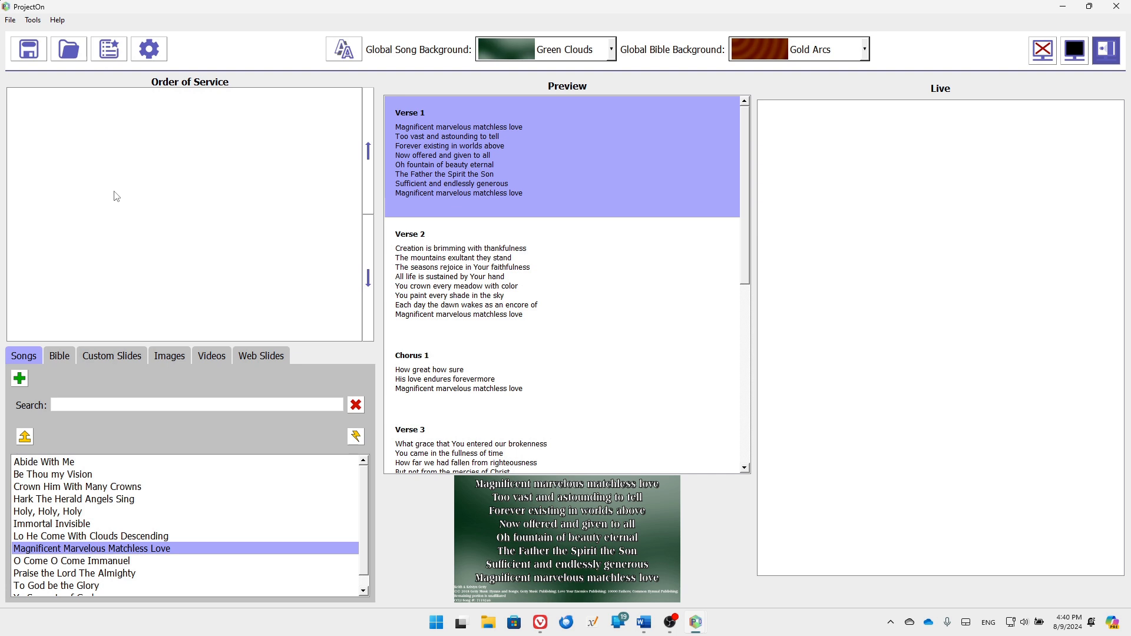
left_click(10, 21)
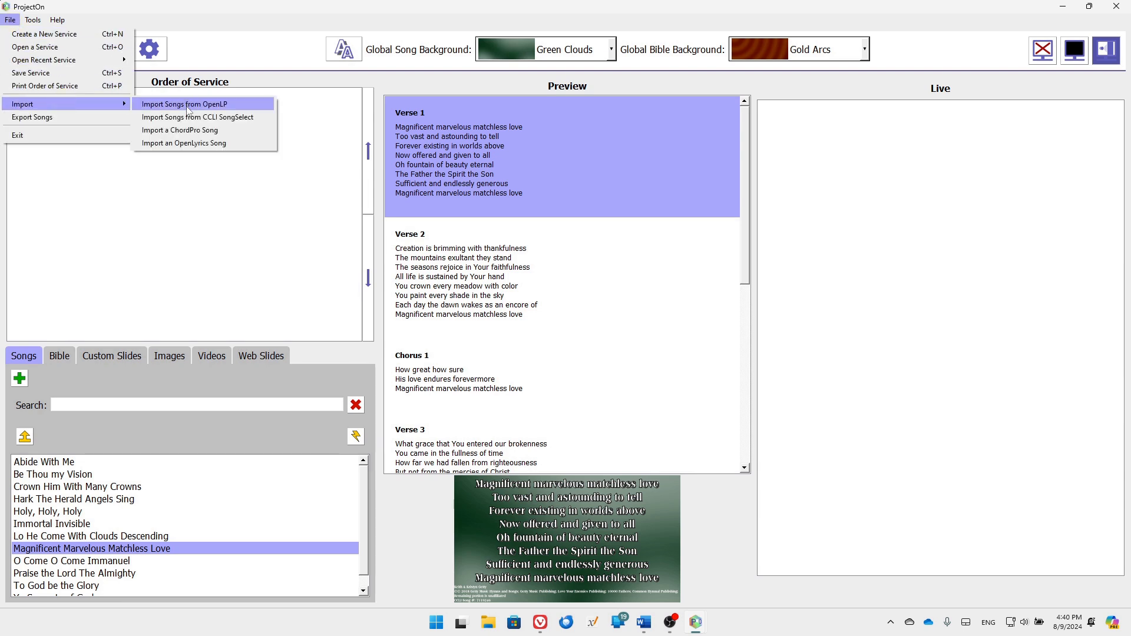
left_click(188, 106)
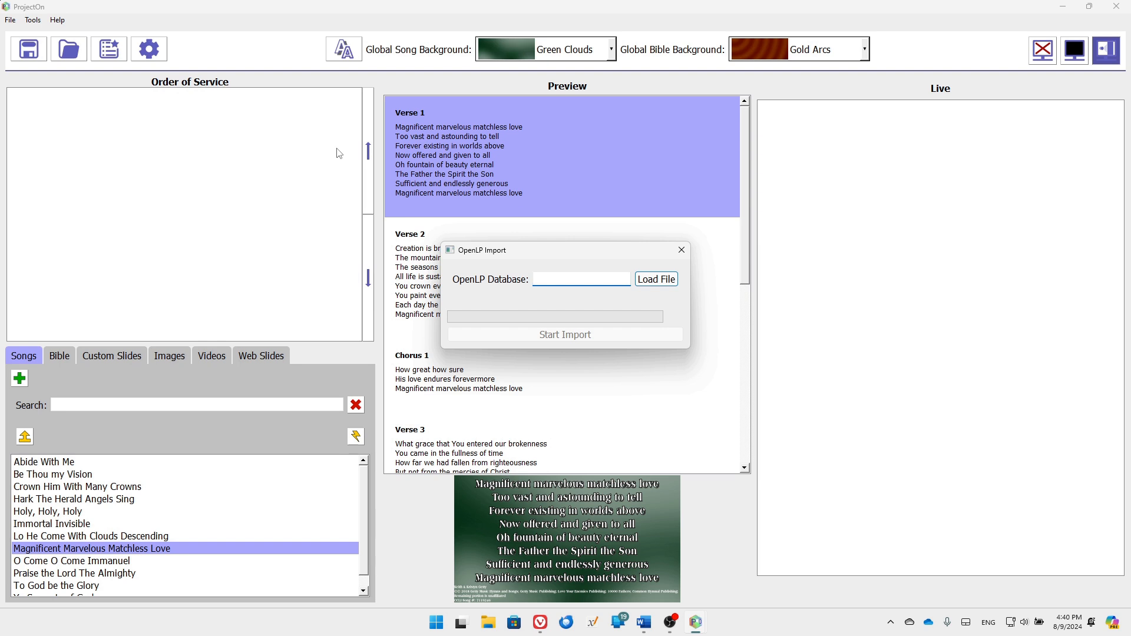
left_click(652, 281)
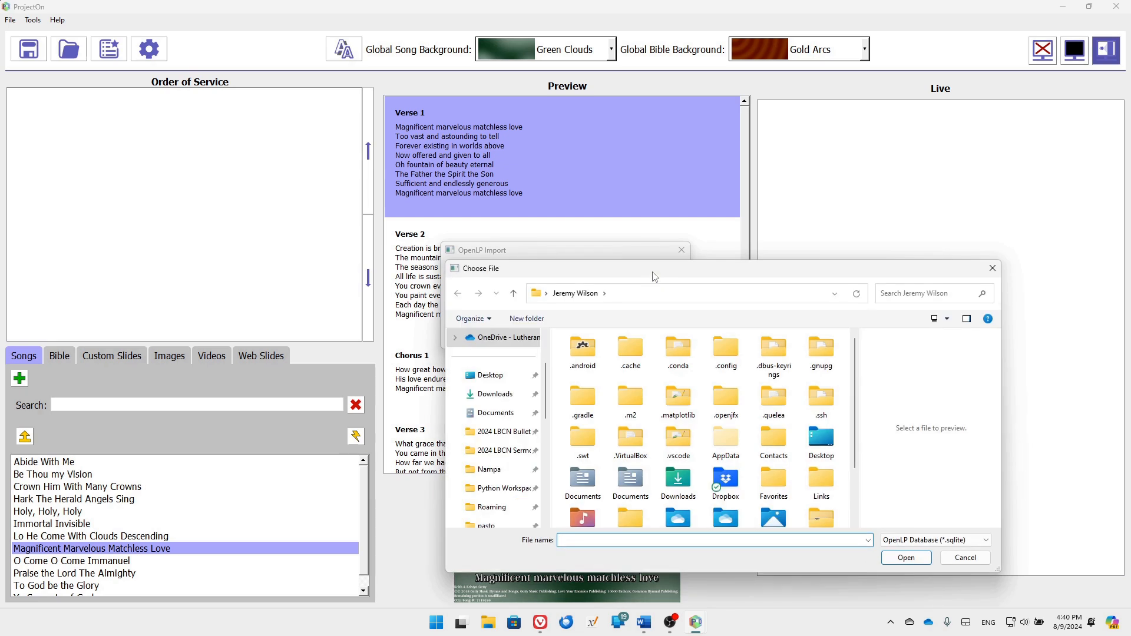
Navigate the file picker to the %appdata%\openlp\data\songs folder
left_click(628, 295)
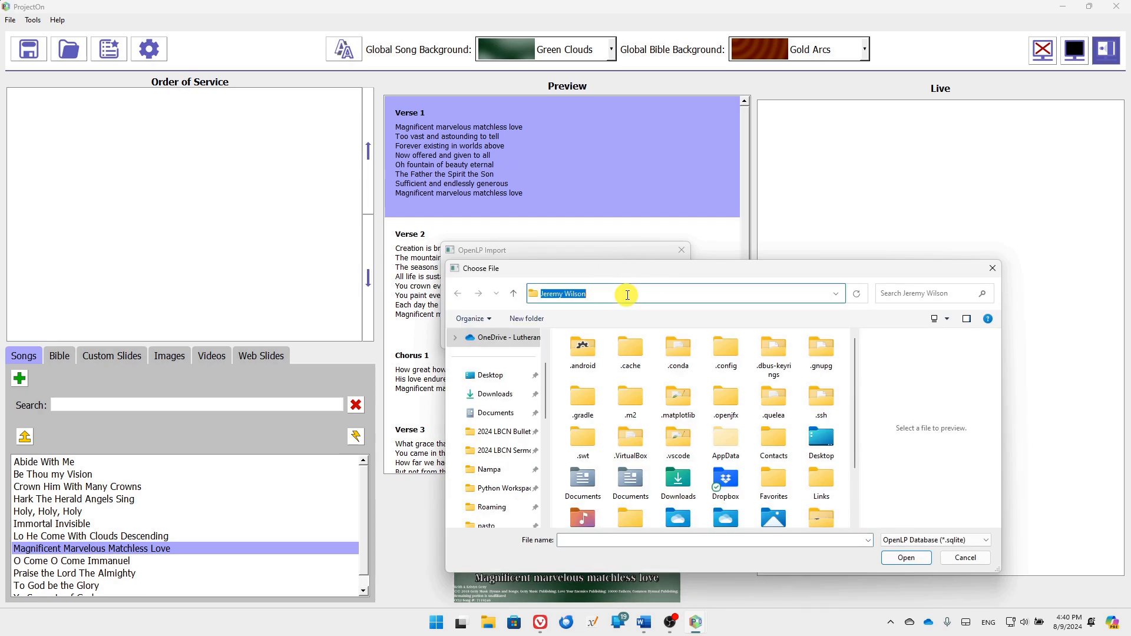
type("%appdaa")
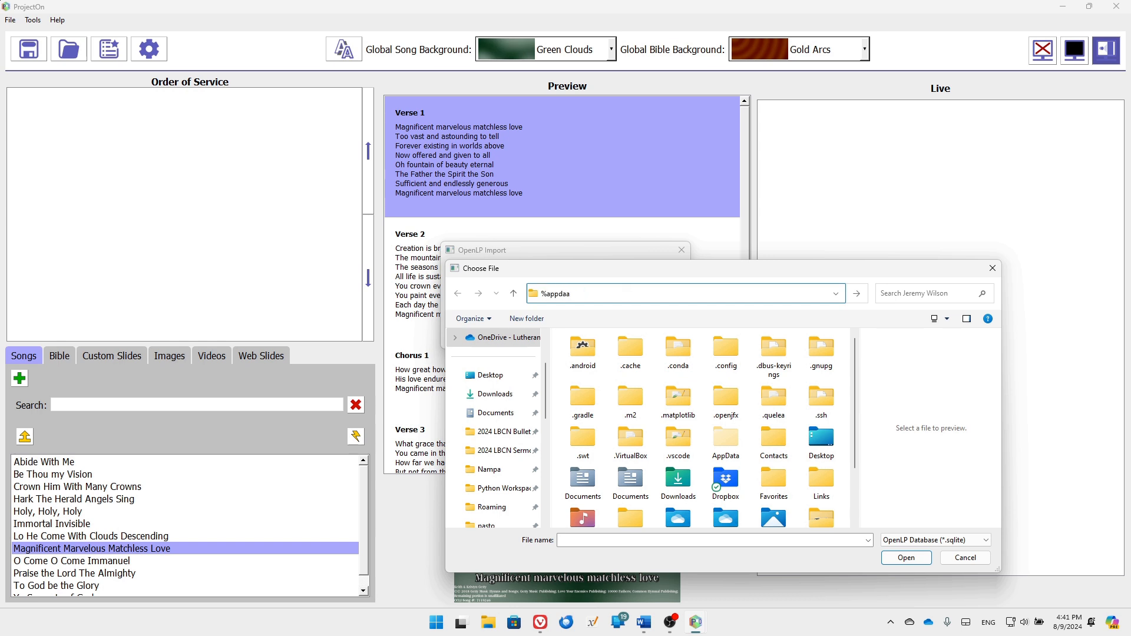
key("BackSpace")
type("ta%")
key("Return")
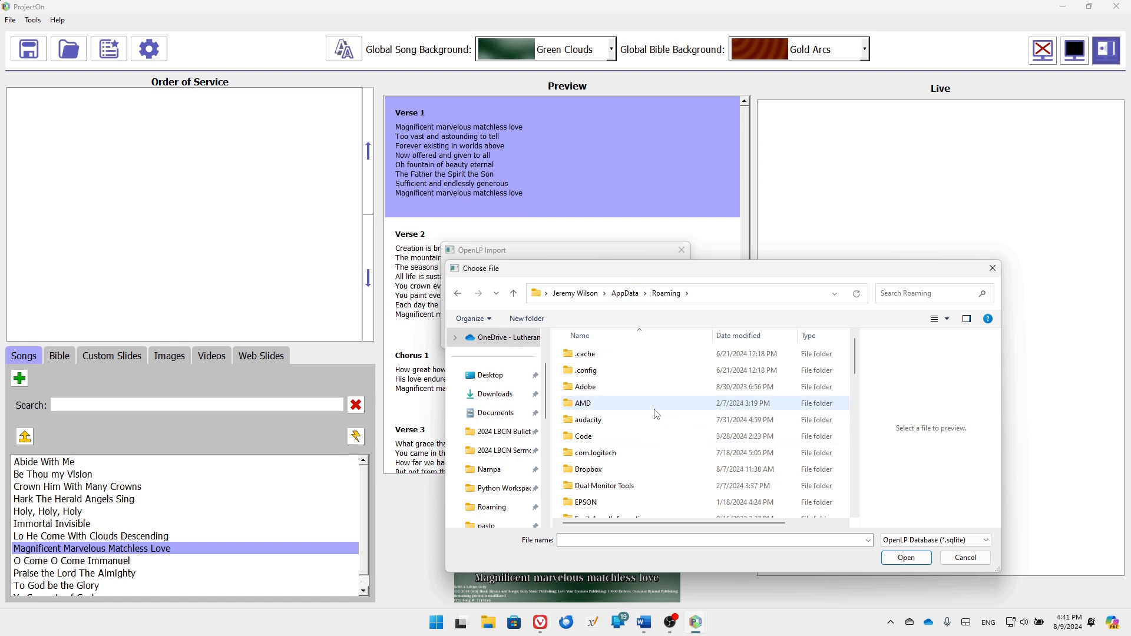
scroll(658, 414, "down", 11)
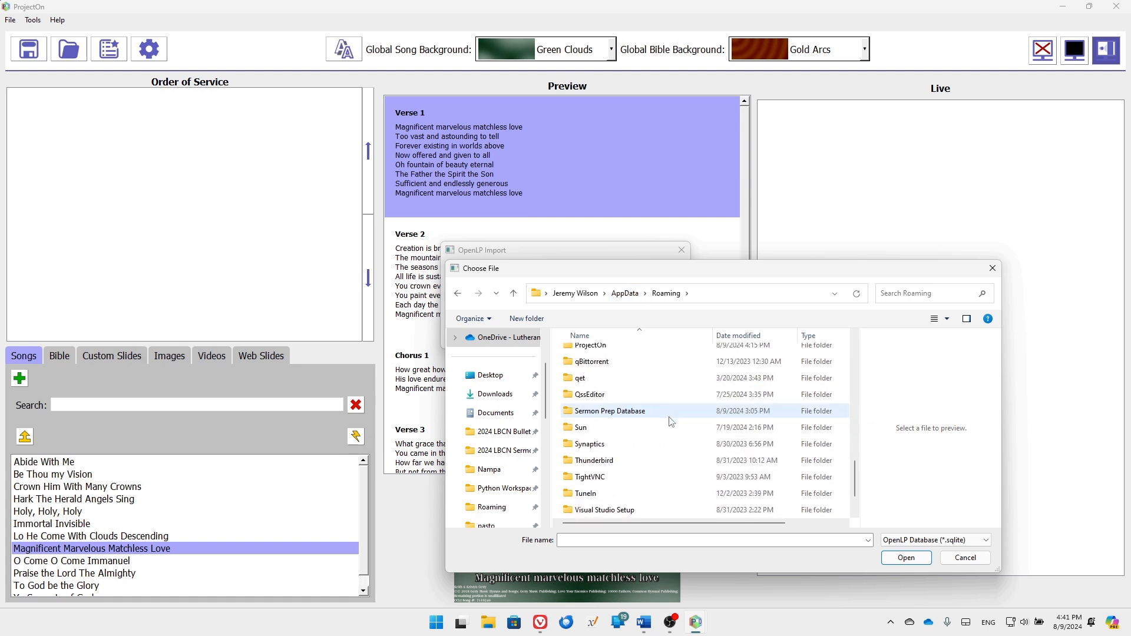
scroll(658, 424, "up", 1)
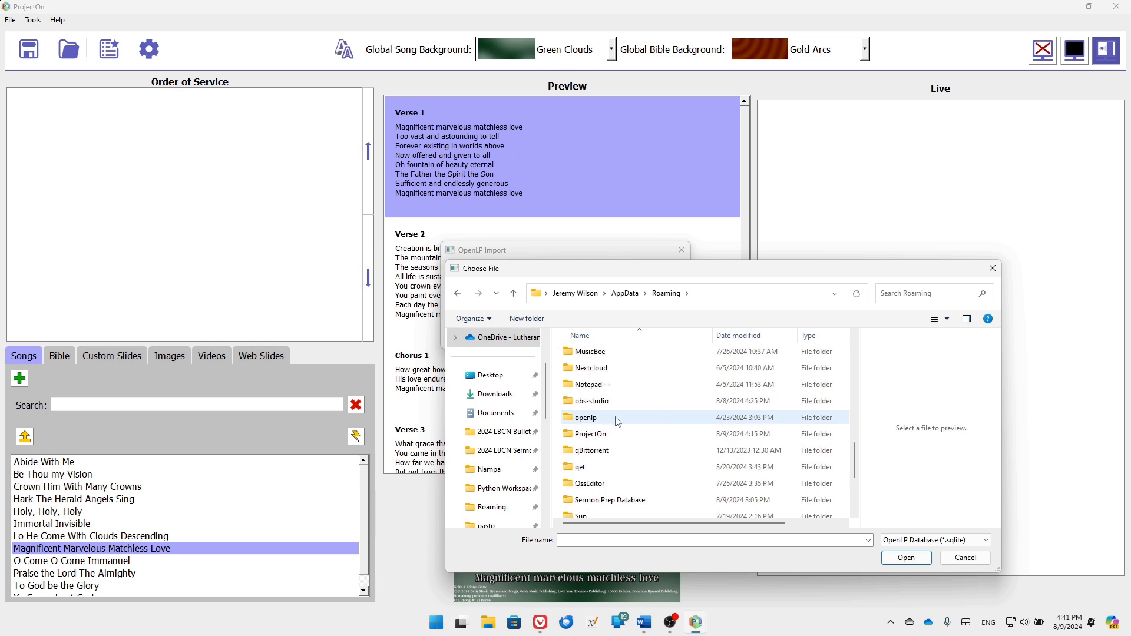
double_click(617, 419)
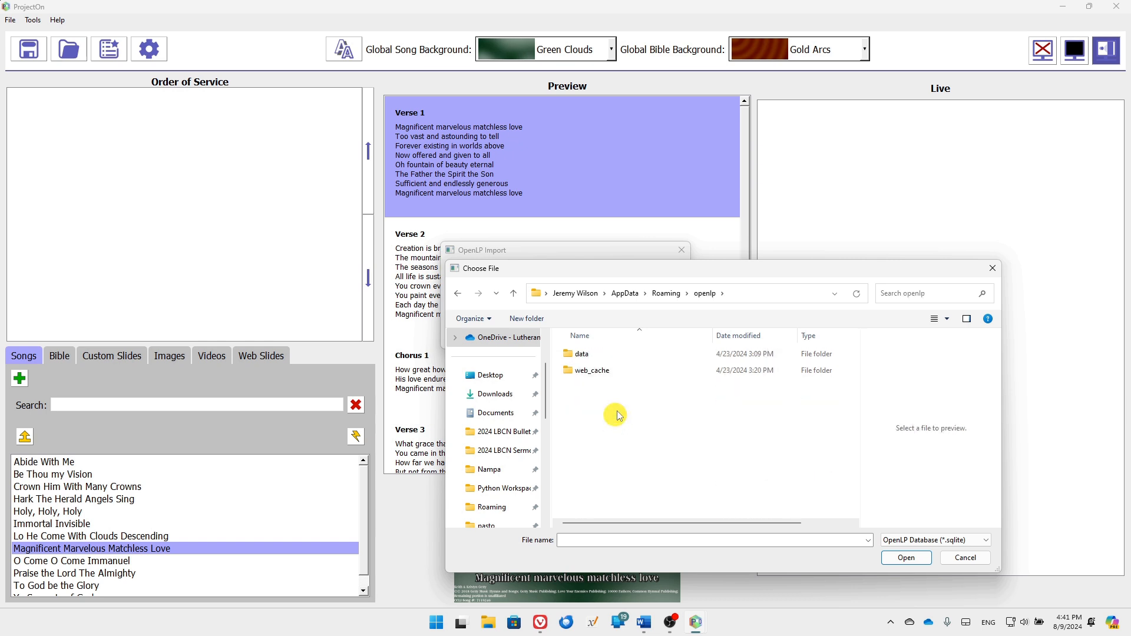
double_click(592, 355)
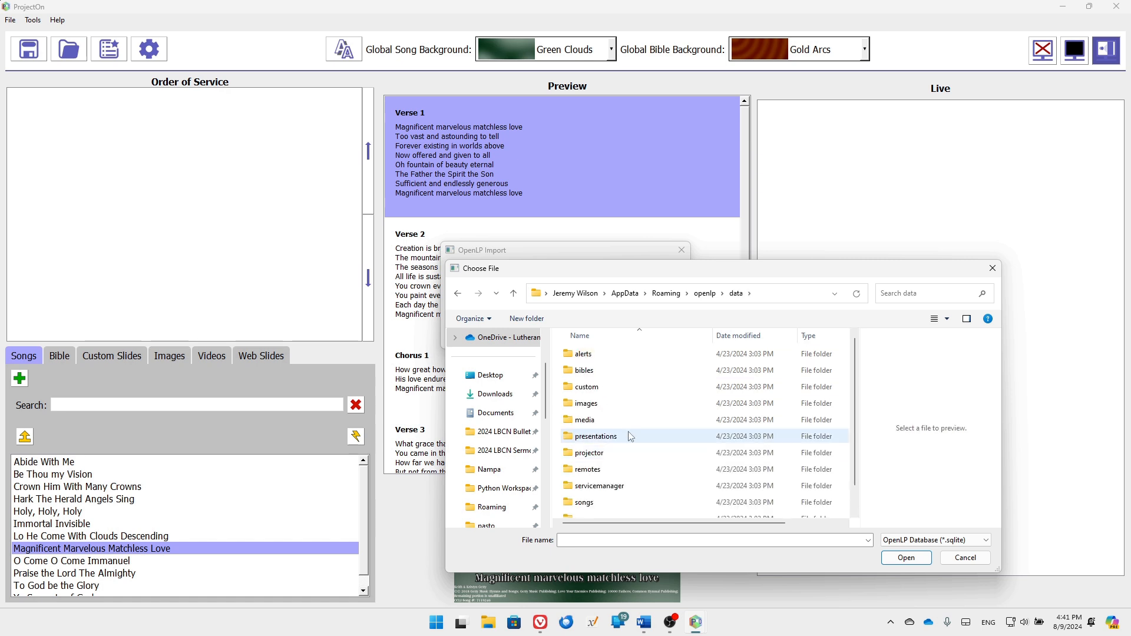
double_click(594, 479)
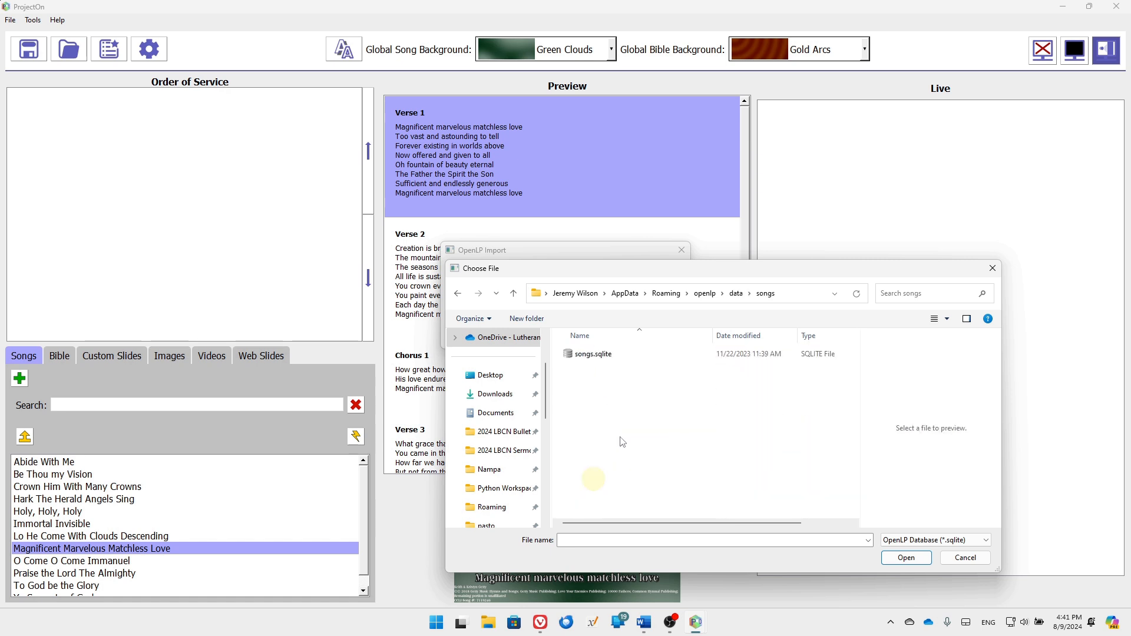
Choose songs.sqlite as the OpenLP import source and start the import
left_click(606, 357)
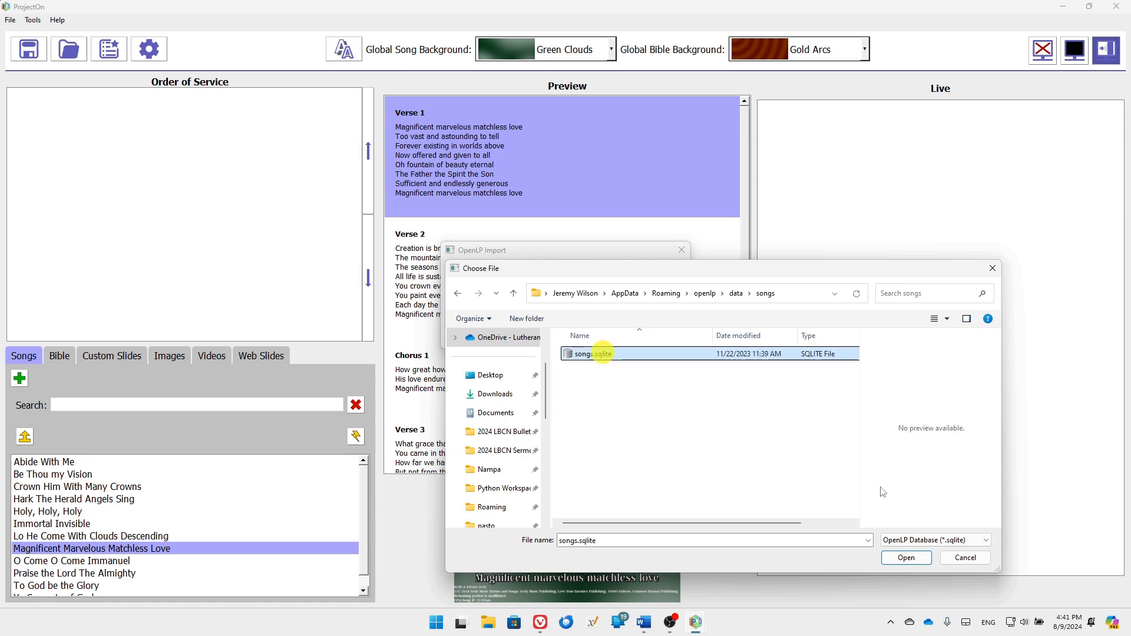
left_click(911, 564)
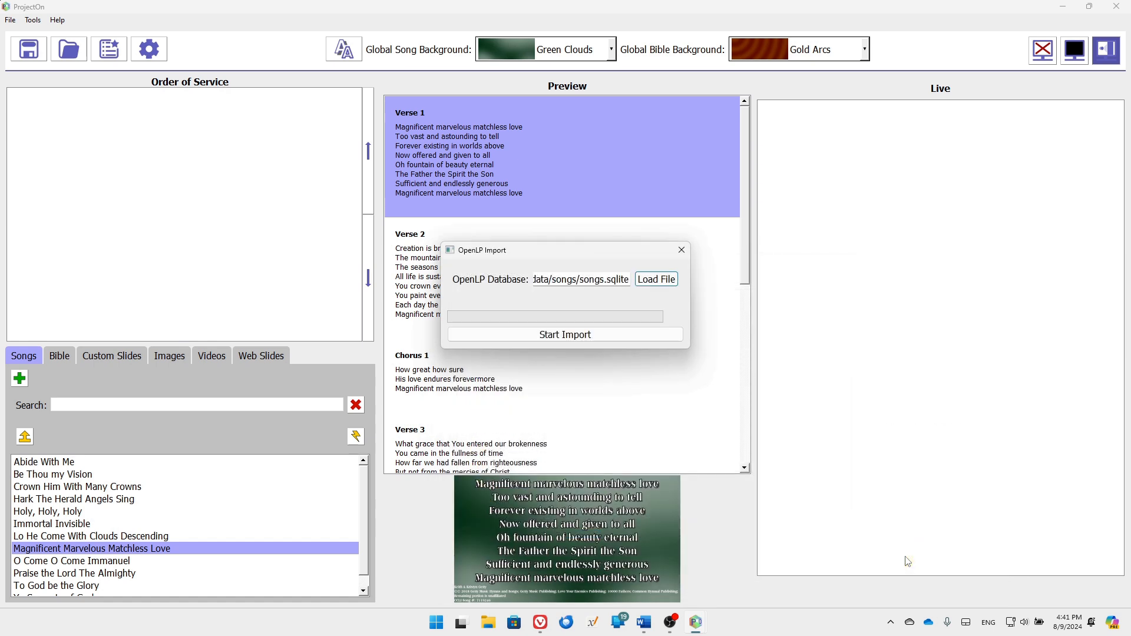
left_click(526, 344)
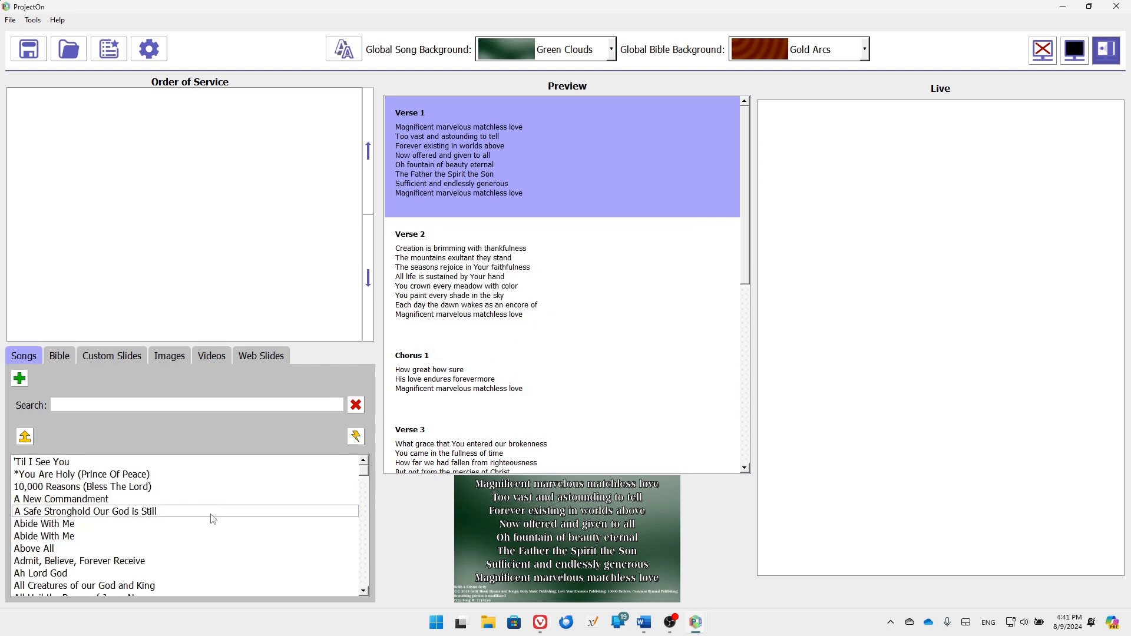
Scroll down the imported songs and load 'Jesus Christ is Risen Today' into the preview
scroll(203, 528, "down", 10)
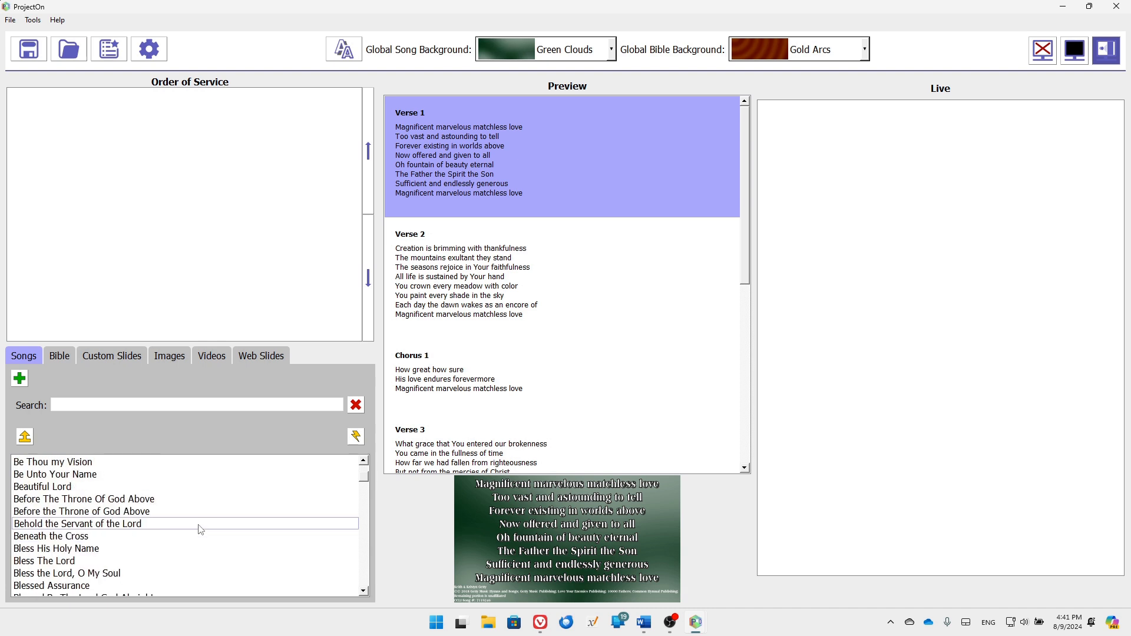
scroll(200, 530, "down", 20)
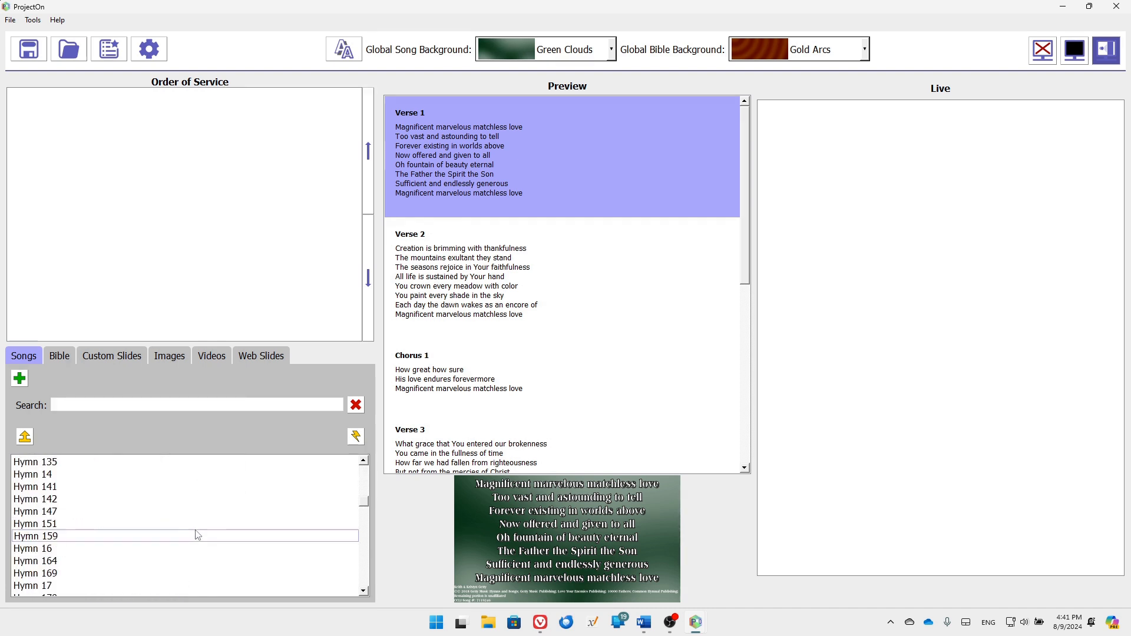
scroll(198, 536, "down", 20)
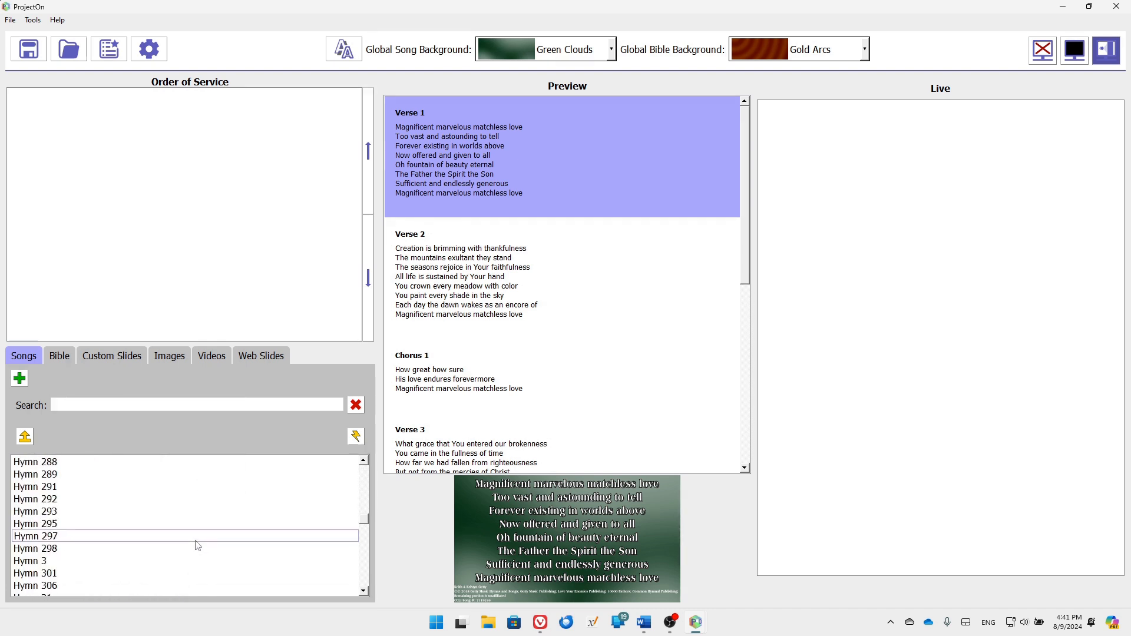
scroll(198, 546, "down", 20)
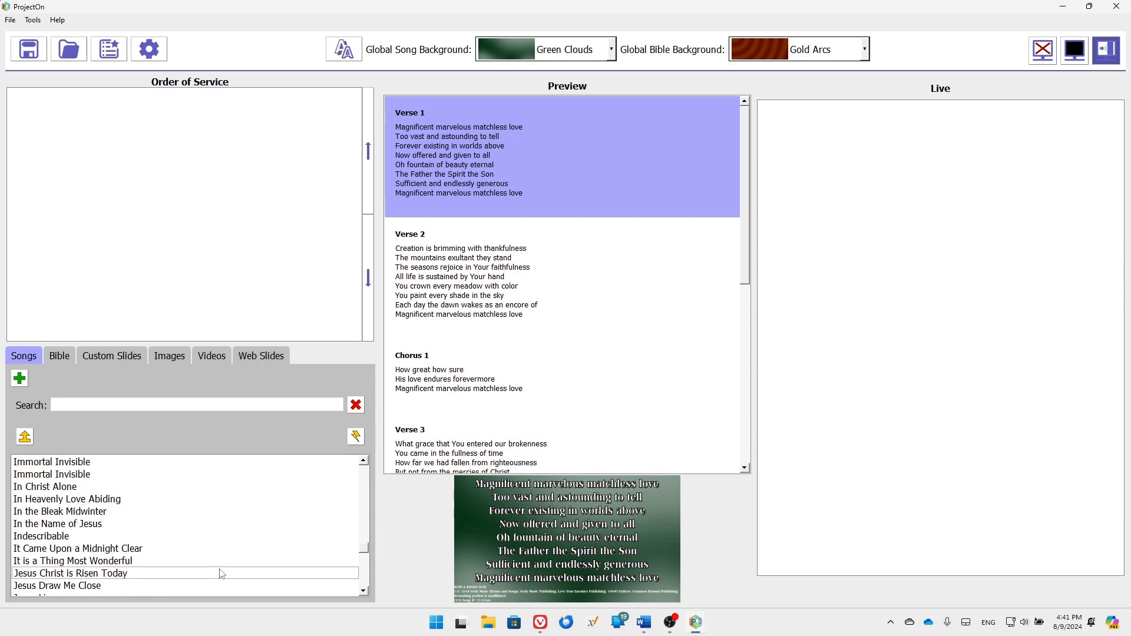
left_click(215, 574)
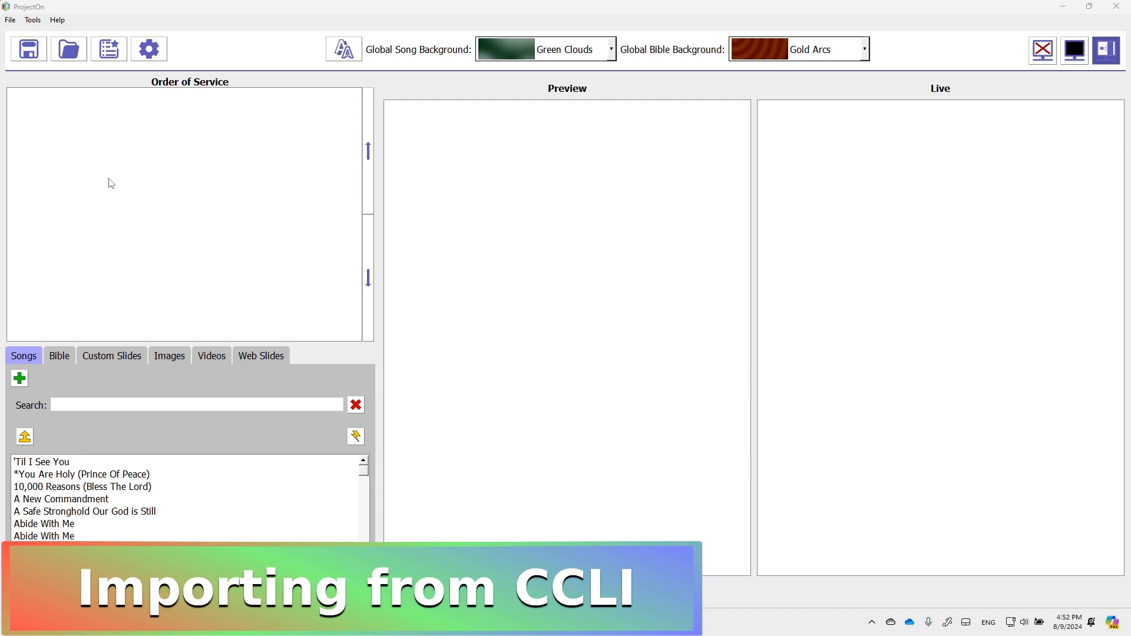
Start the File > Import > Import Songs from CCLI SongSelect option
left_click(10, 20)
mouse_move(32, 19)
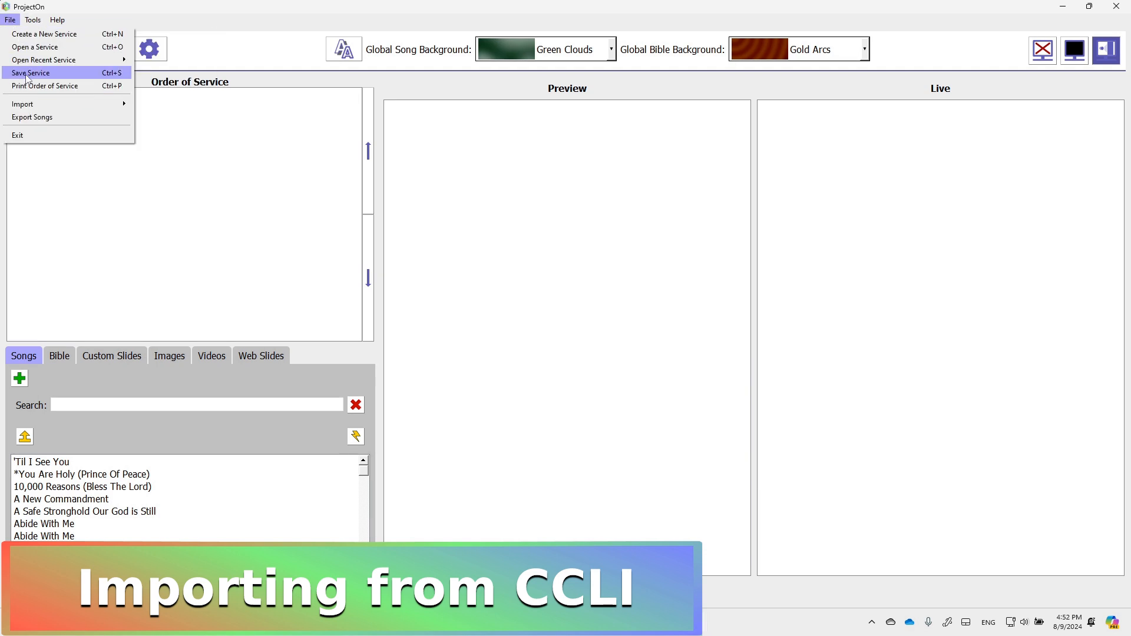
left_click(46, 104)
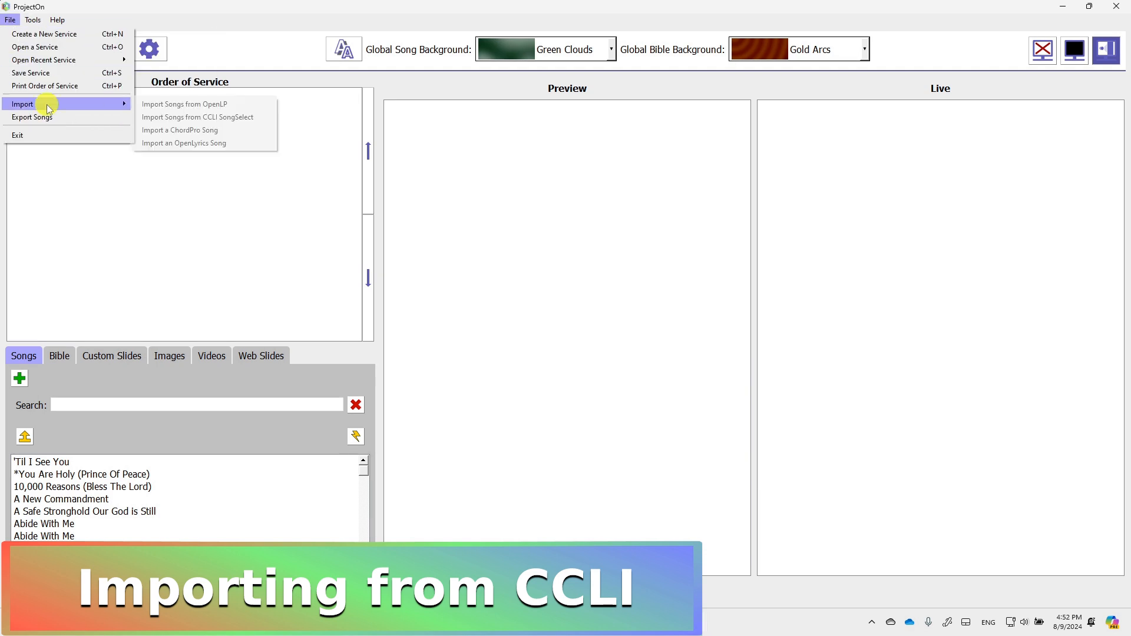
left_click(214, 119)
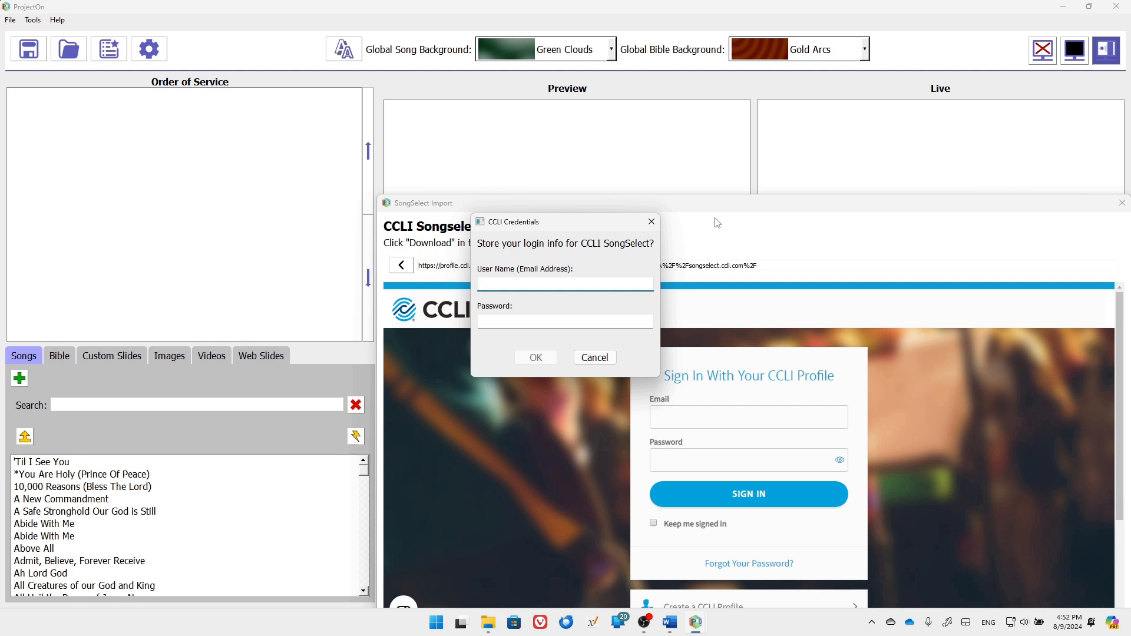
Enter the CCLI account e-mail and password, save them, and dismiss the Credentials Saved notice
left_click(546, 285)
key("Tab")
type("********")
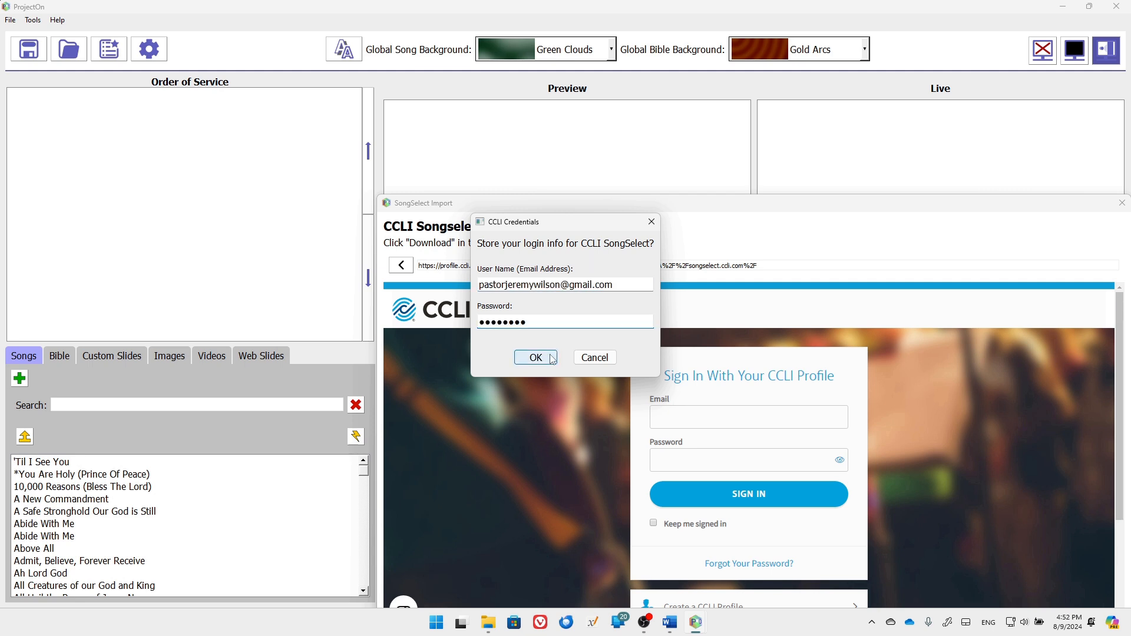
left_click(550, 358)
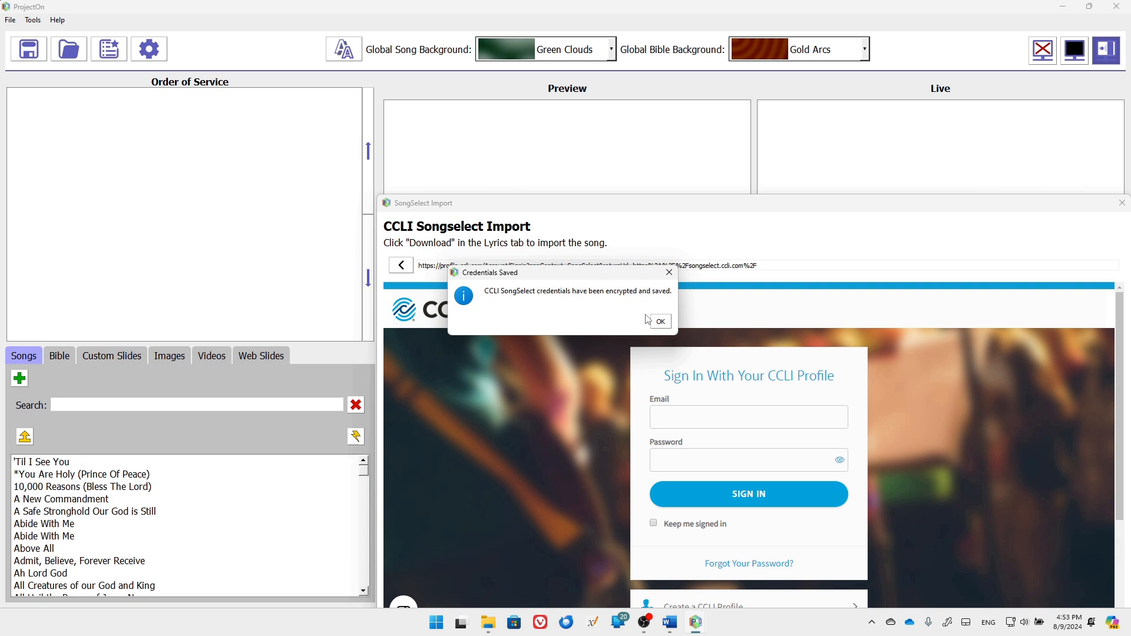
left_click(662, 322)
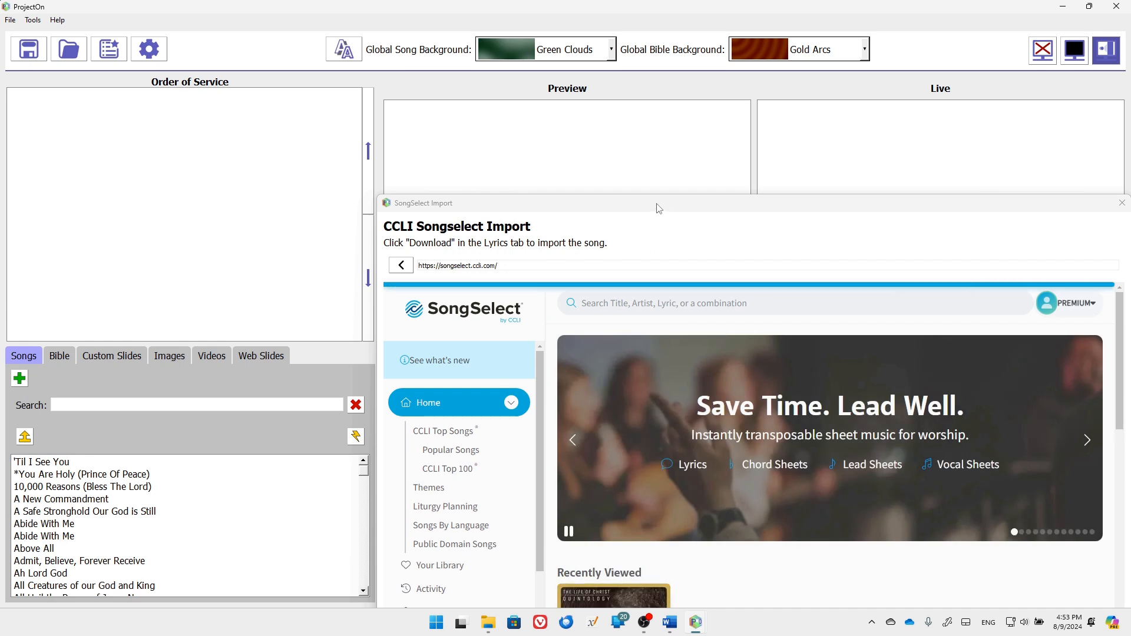
Search SongSelect for 'days of elijah' and open the Days Of Elijah song page
left_click_drag(656, 205, 423, 85)
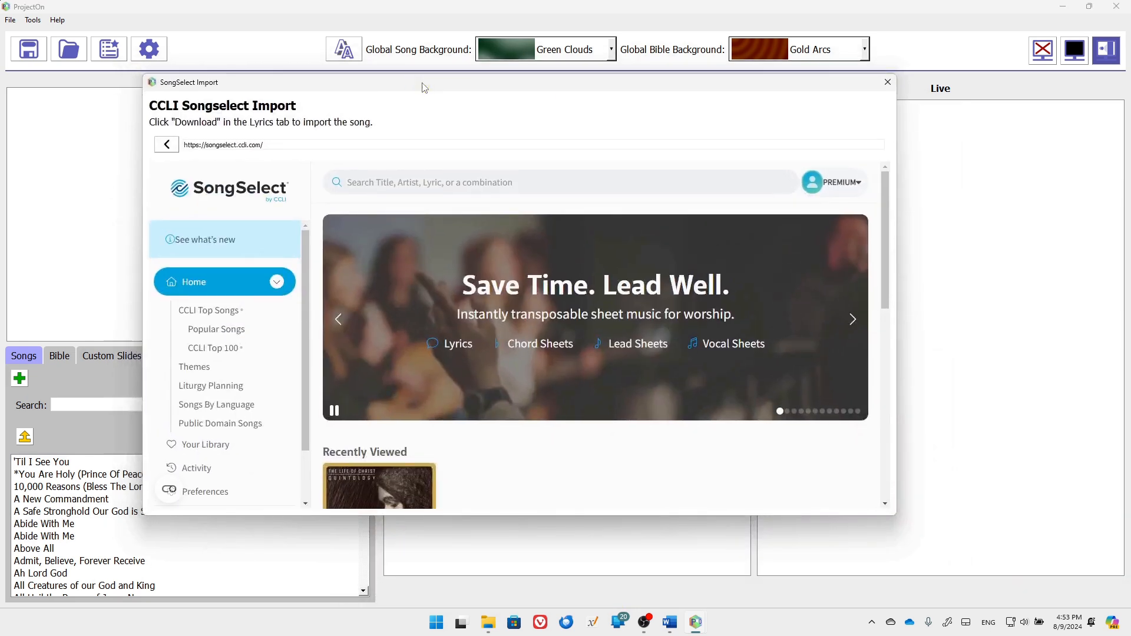
left_click(429, 183)
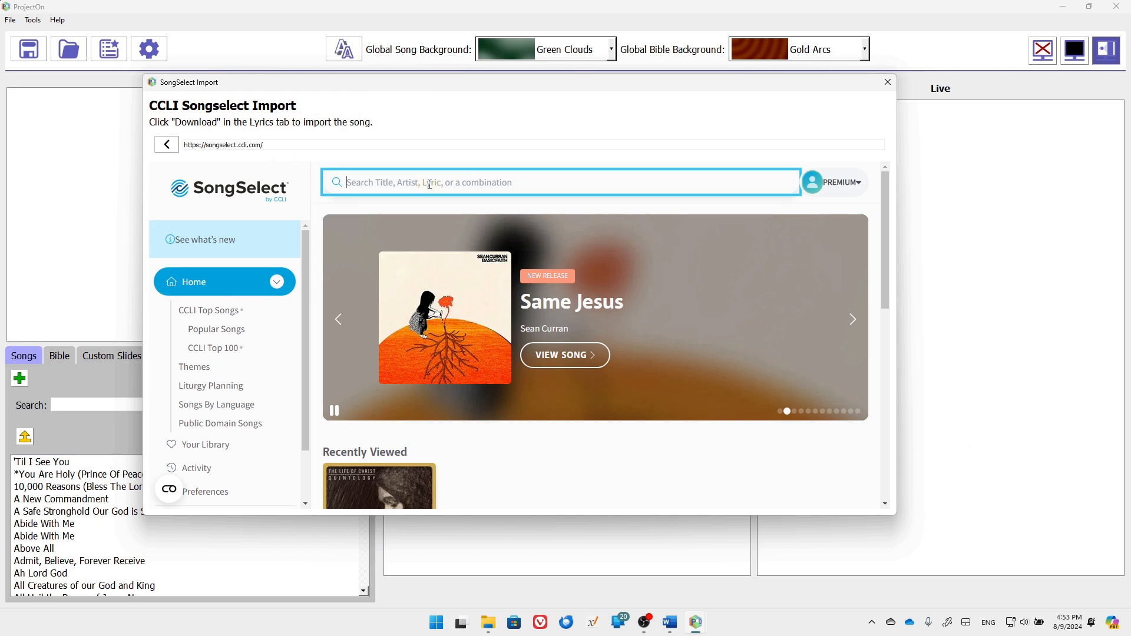
type("days of elijah")
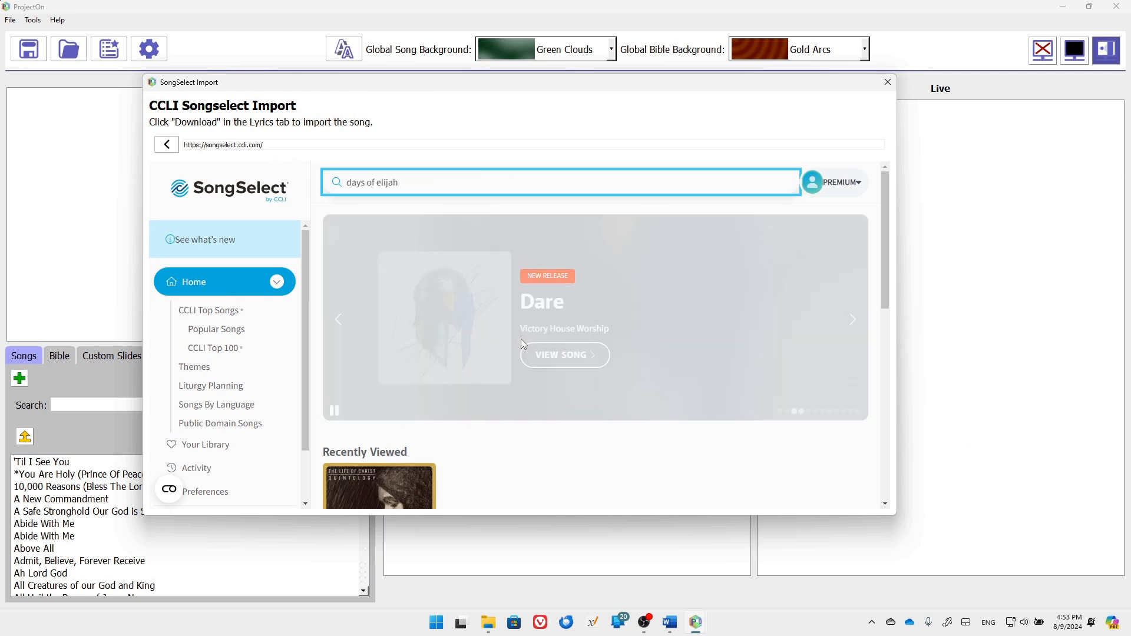
key("Return")
left_click(420, 391)
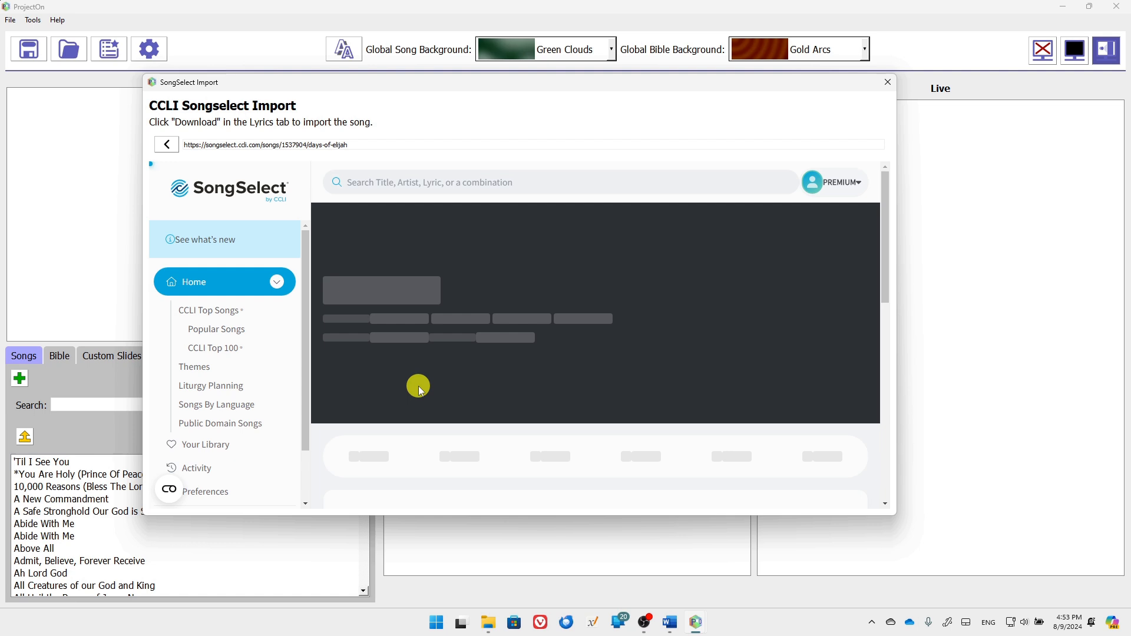
Download Days Of Elijah's lyrics from the Lyrics tab into the song library
scroll(514, 394, "down", 8)
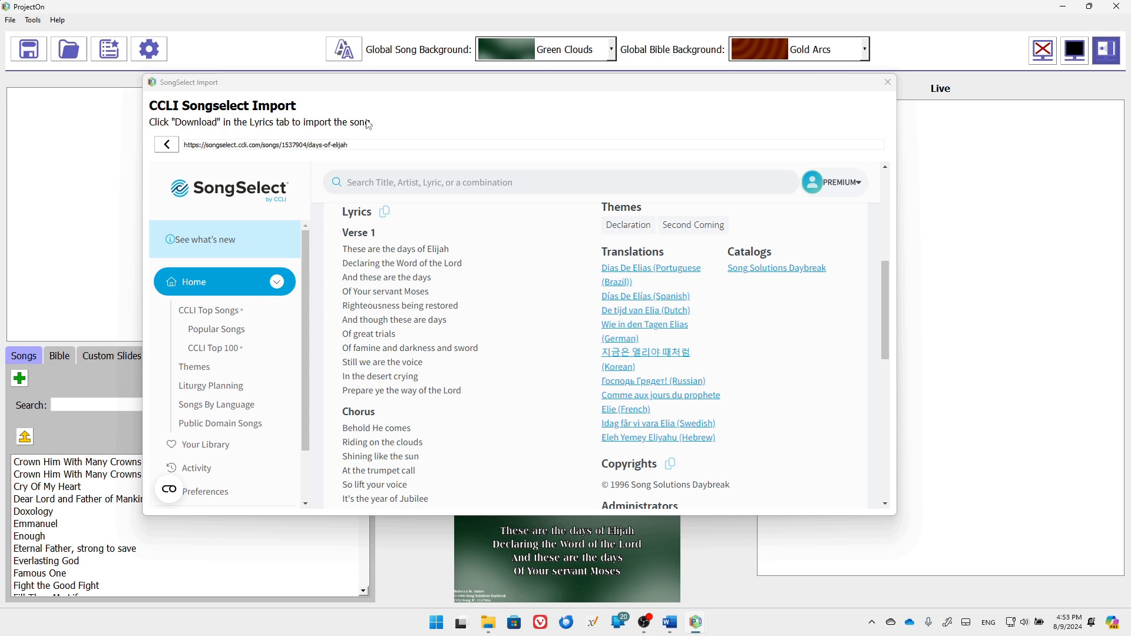
scroll(647, 333, "up", 2)
scroll(649, 334, "up", 1)
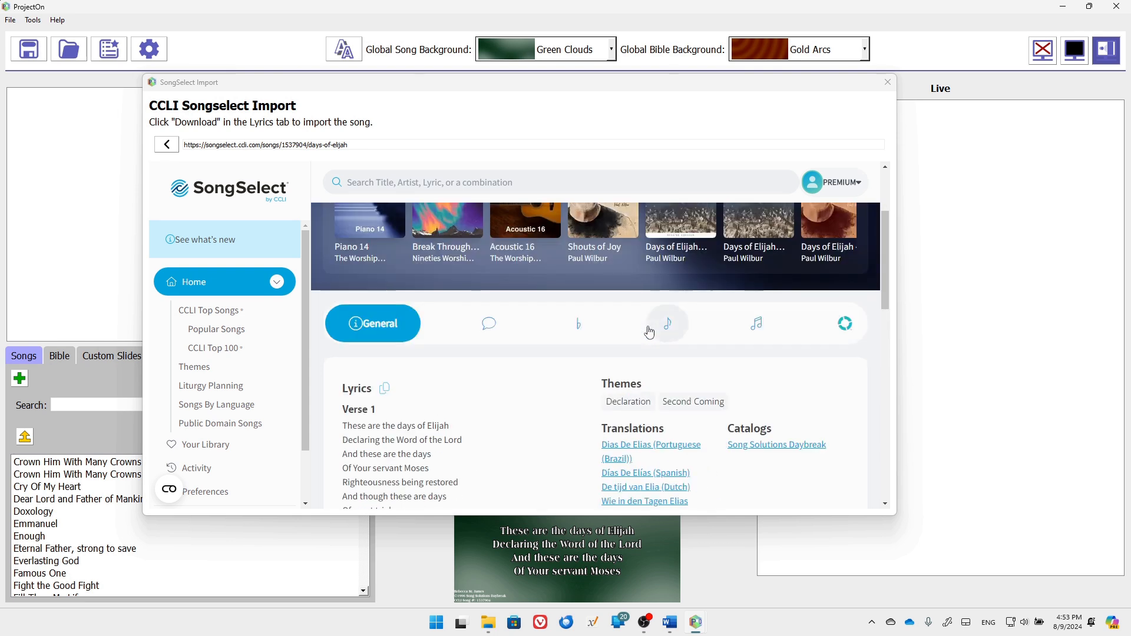
left_click(489, 327)
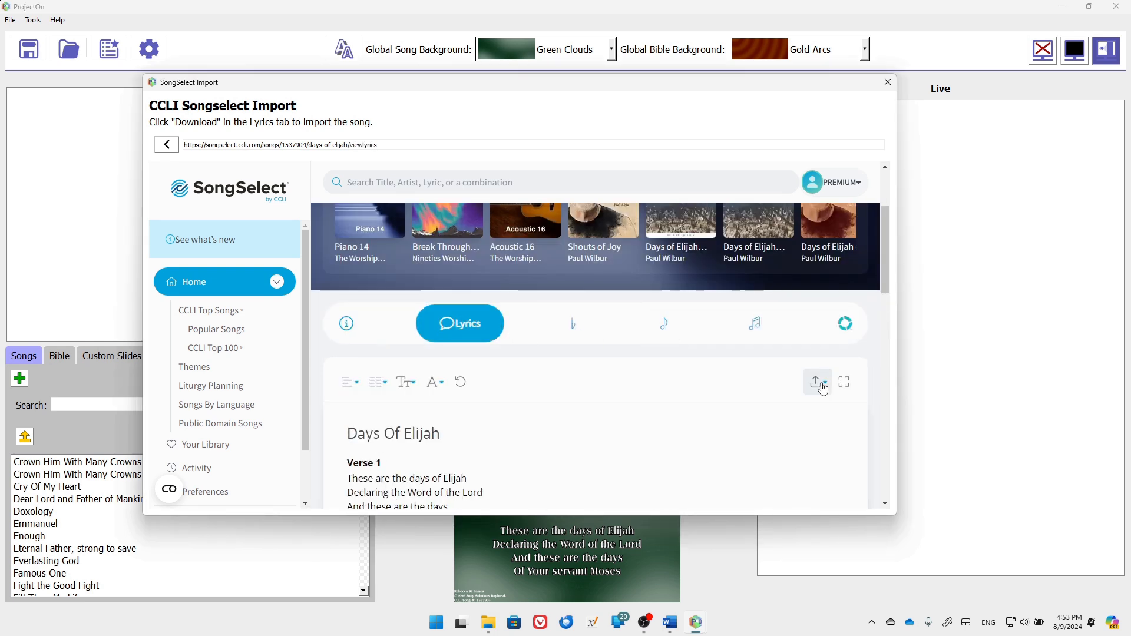
left_click(819, 385)
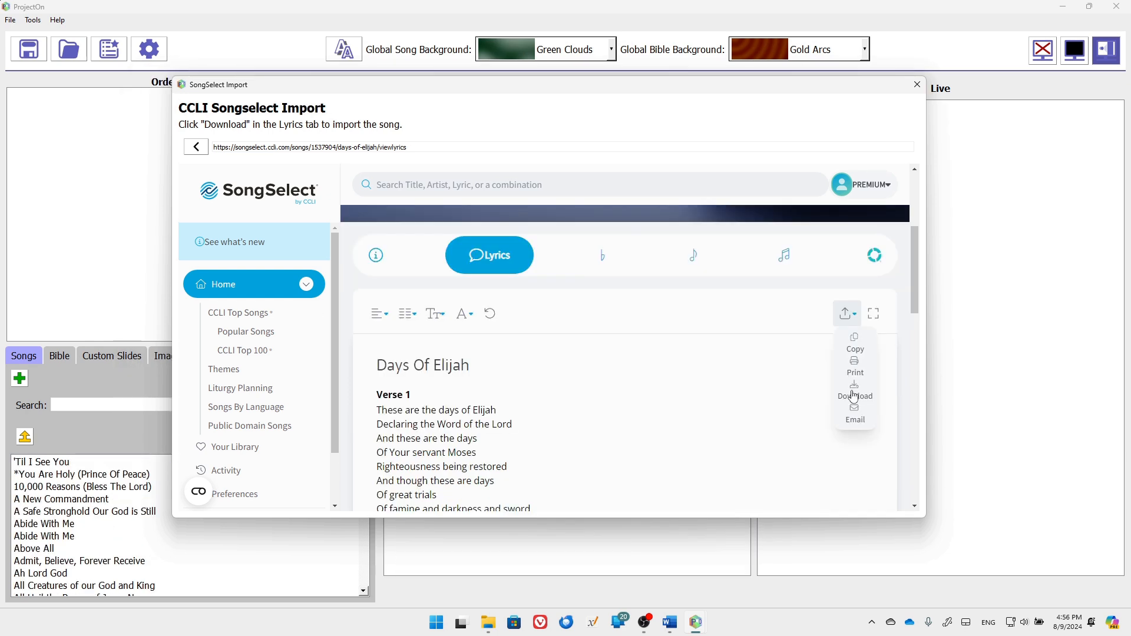
left_click(854, 392)
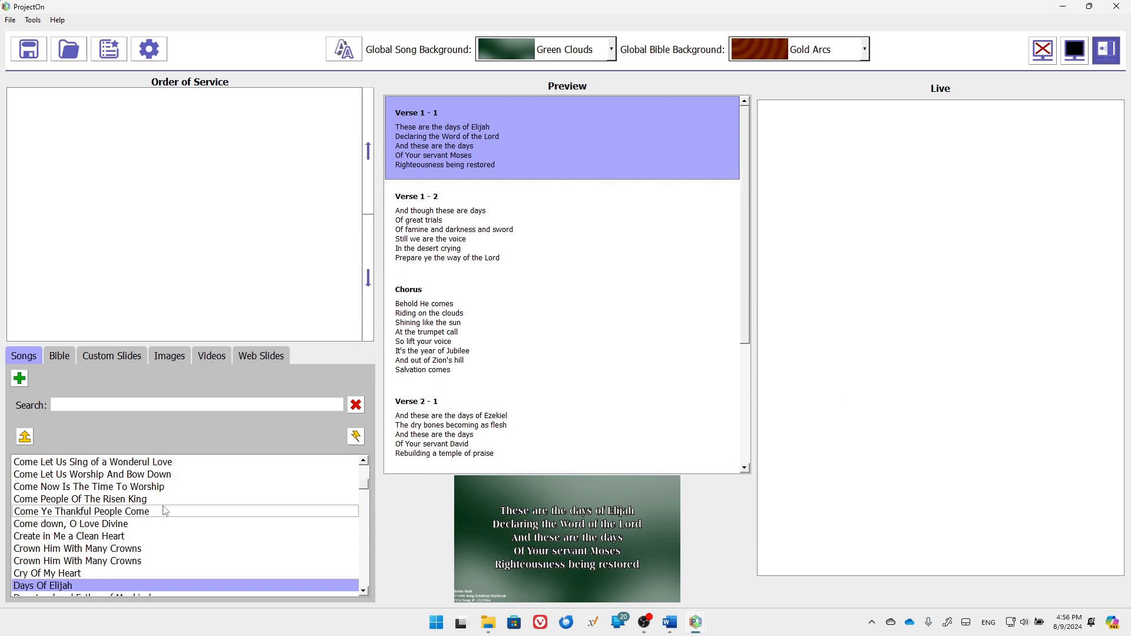
scroll(80, 552, "down", 1)
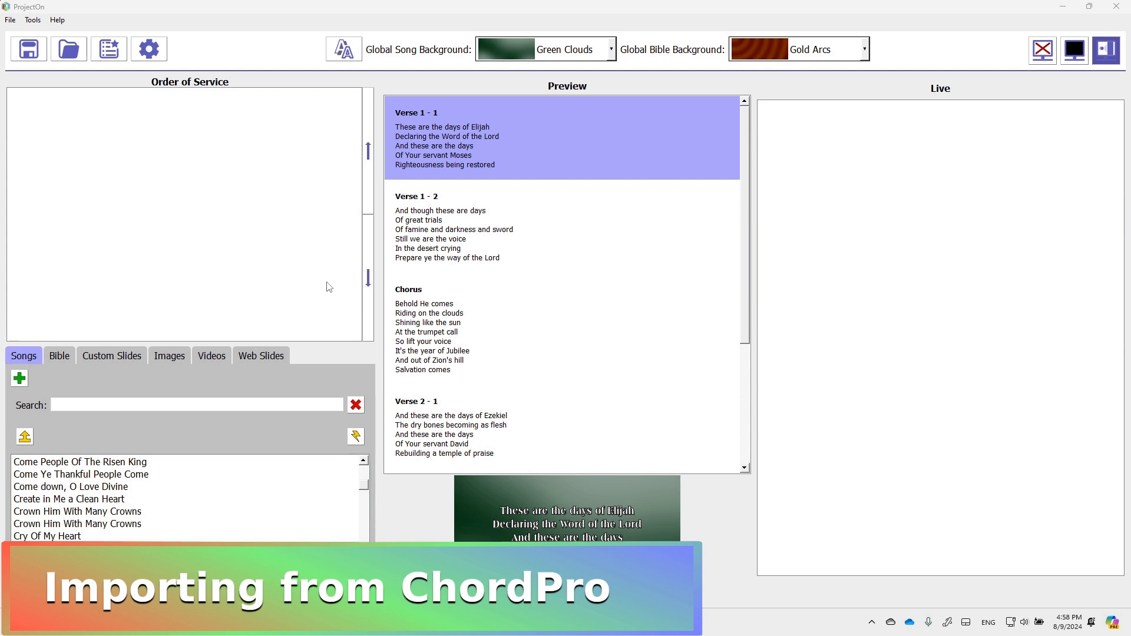
left_click(10, 19)
Start a ChordPro song import set to Single File
mouse_move(59, 106)
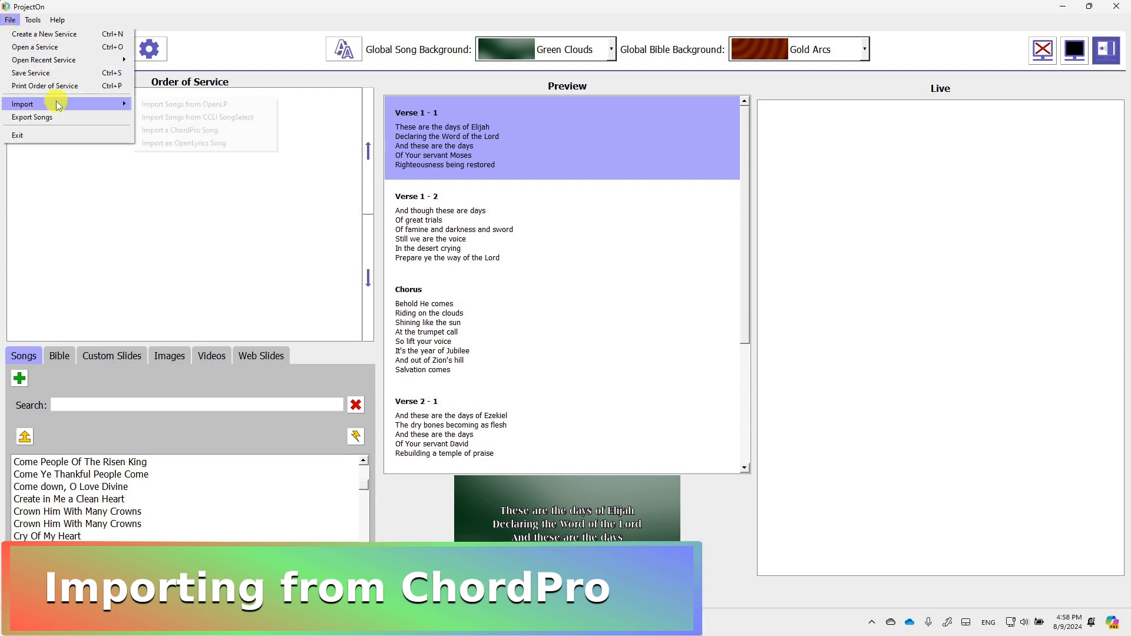
left_click(193, 131)
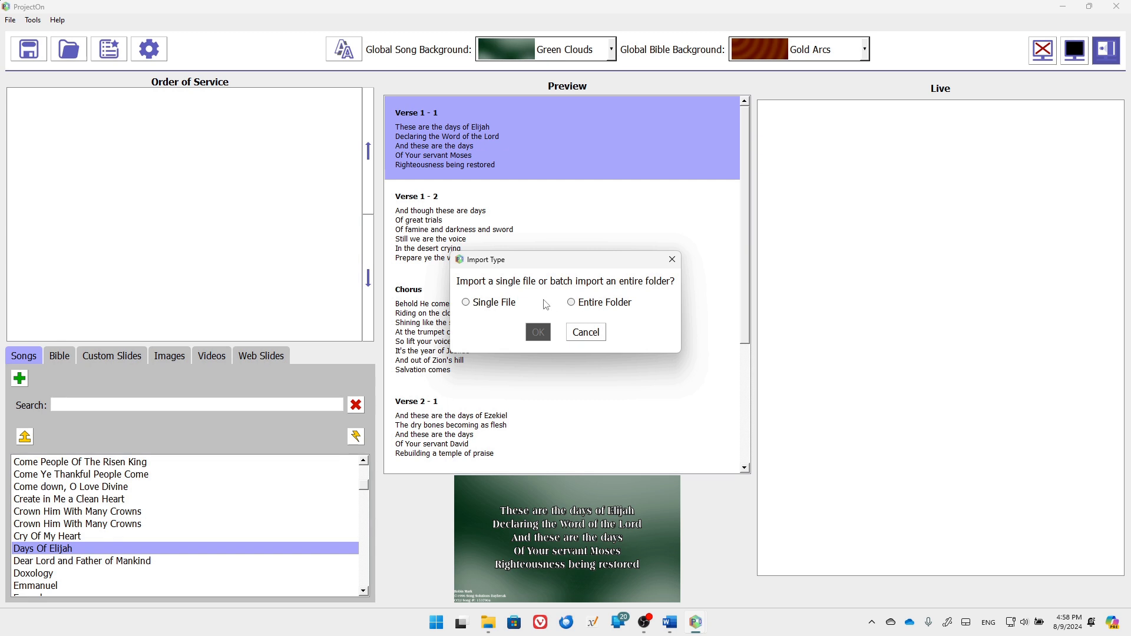
left_click(497, 305)
left_click(535, 331)
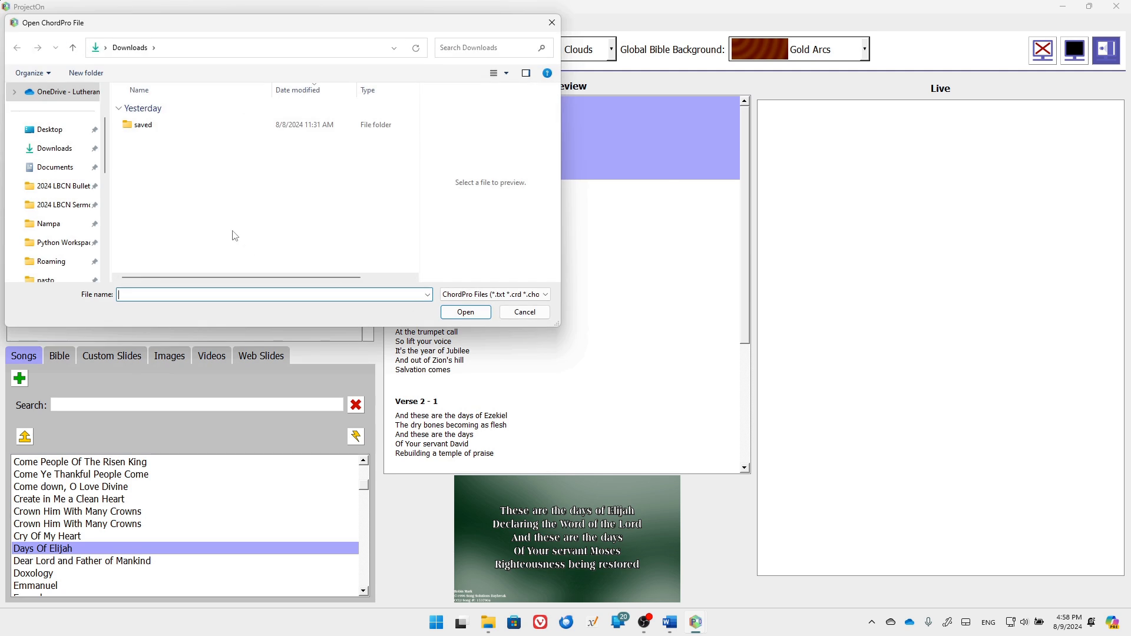
Import the Desktop's magnificent-marvelous-matchless-love ChordPro file, then preview Lord I Lift Your Name On High
left_click(57, 132)
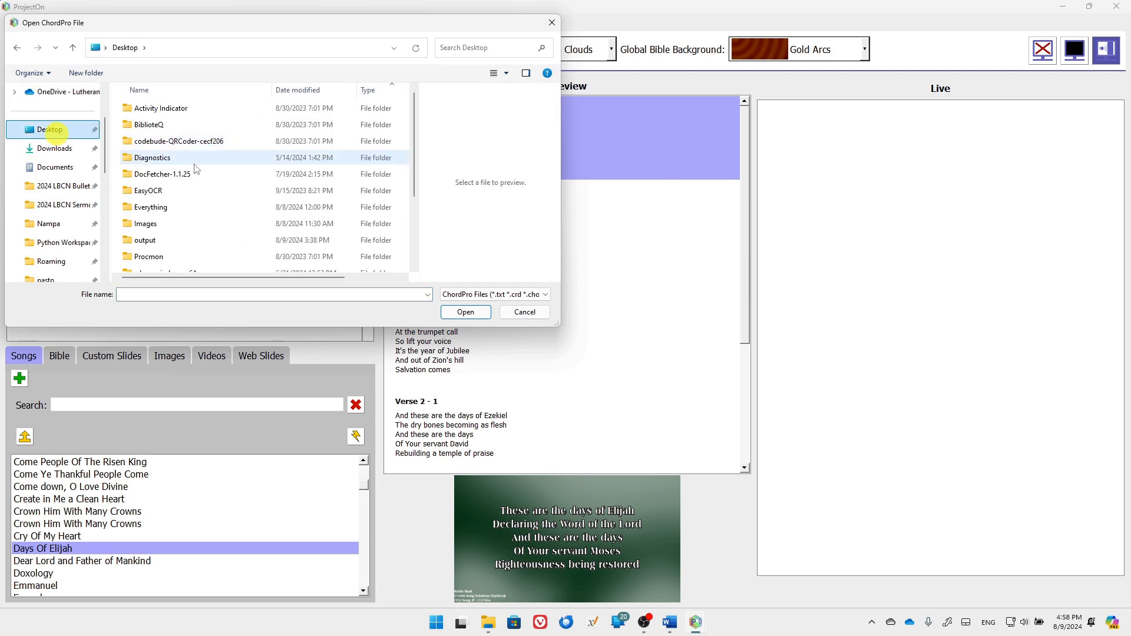
scroll(212, 177, "down", 2)
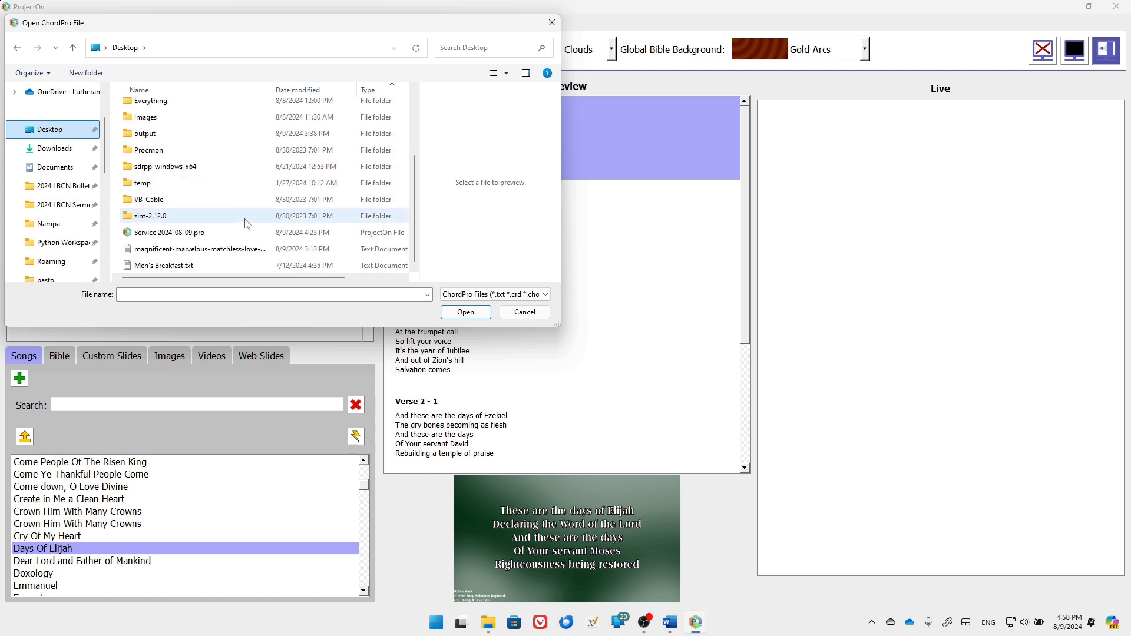
left_click(230, 232)
left_click(209, 251)
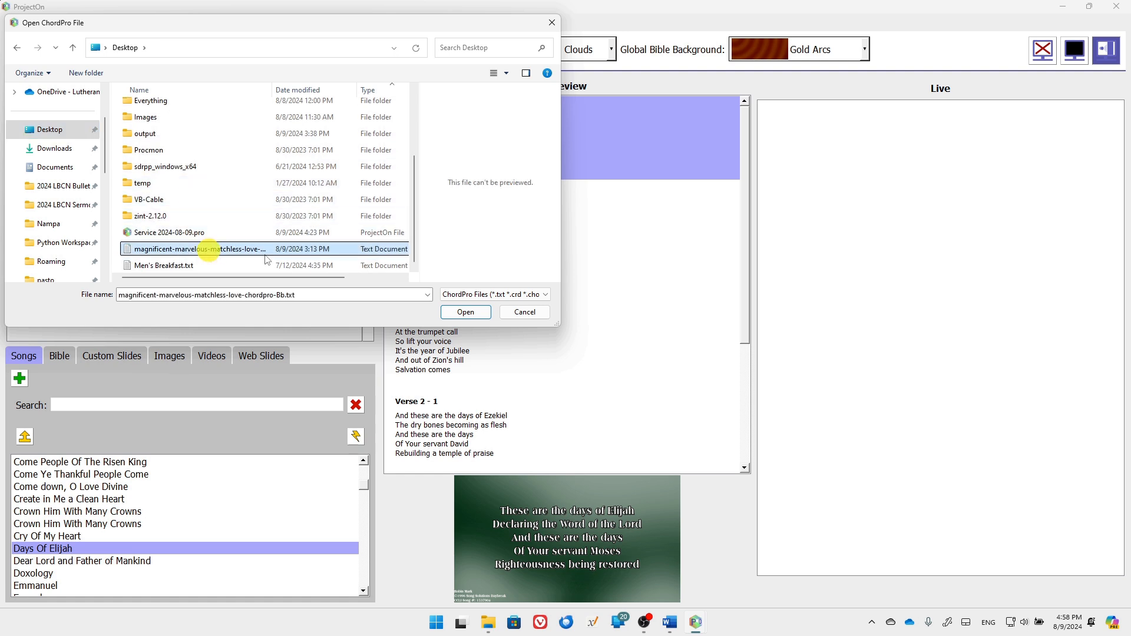
left_click(466, 312)
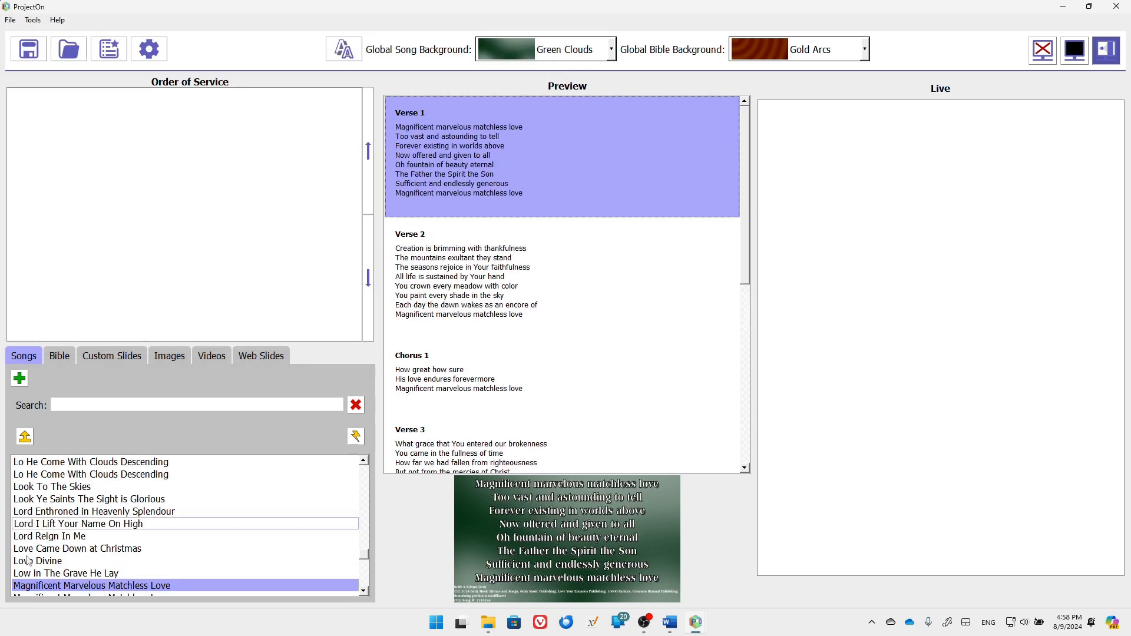
left_click(190, 575)
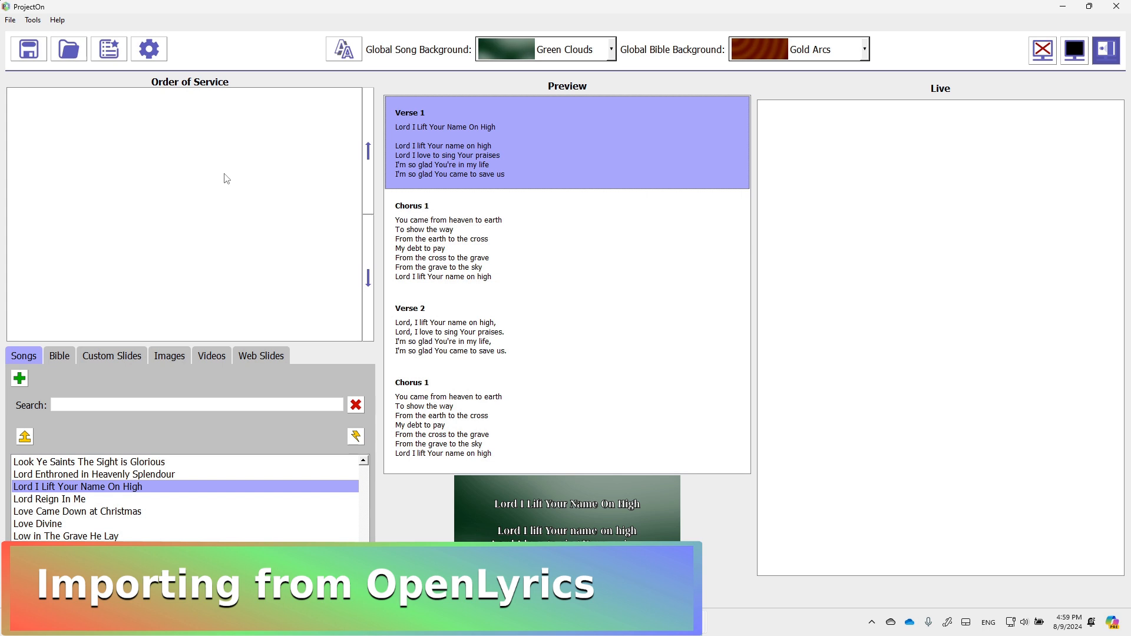
left_click(10, 19)
mouse_move(66, 105)
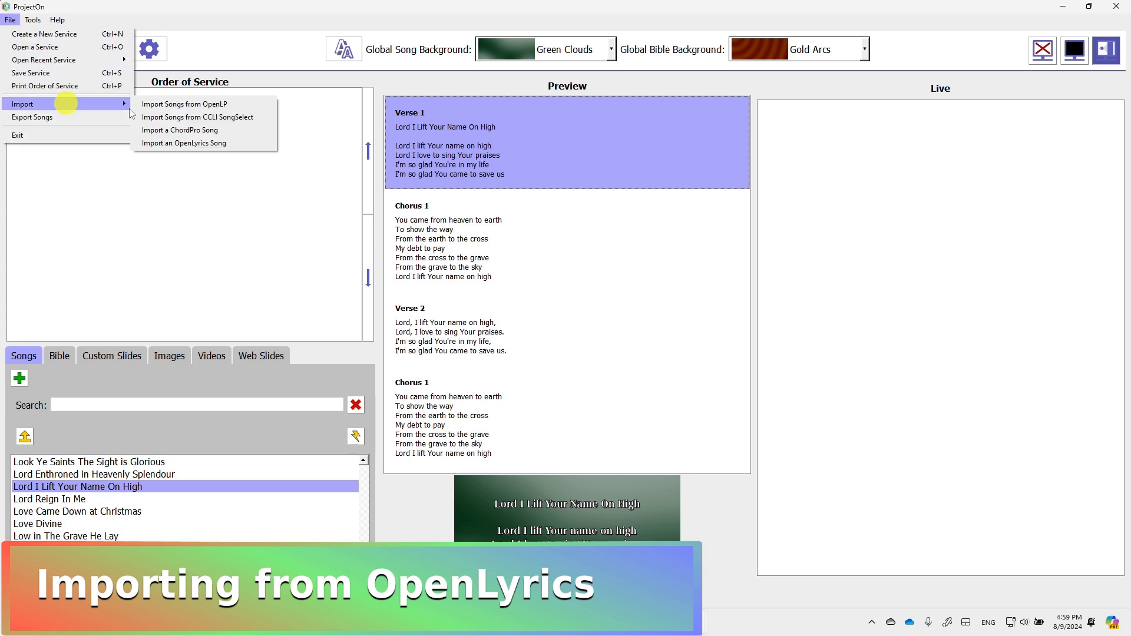
left_click(204, 144)
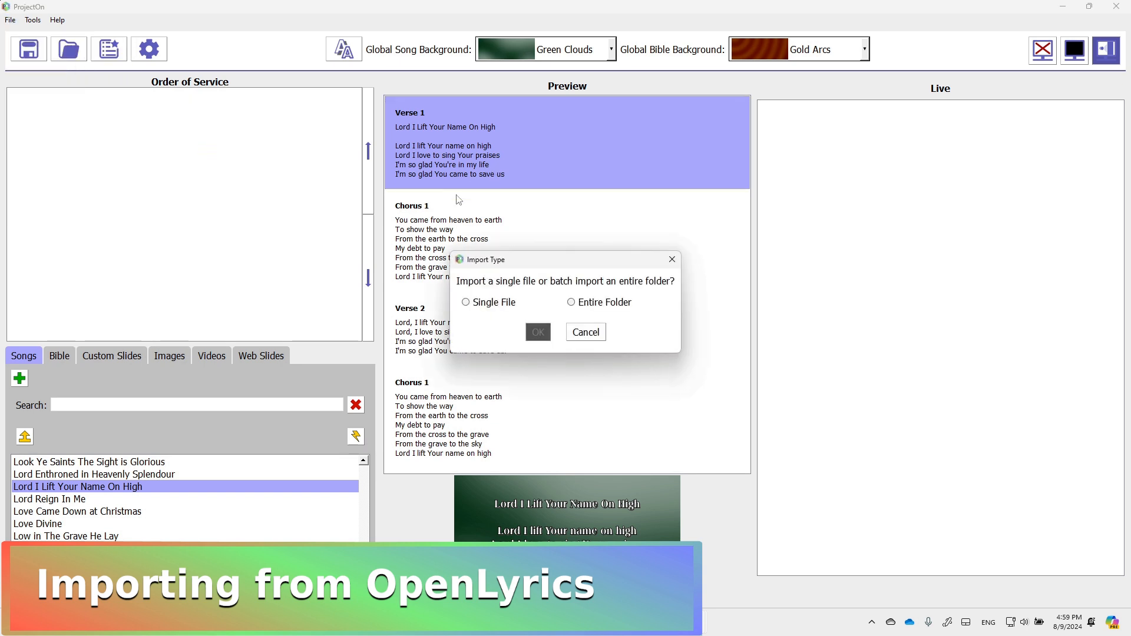
left_click(489, 306)
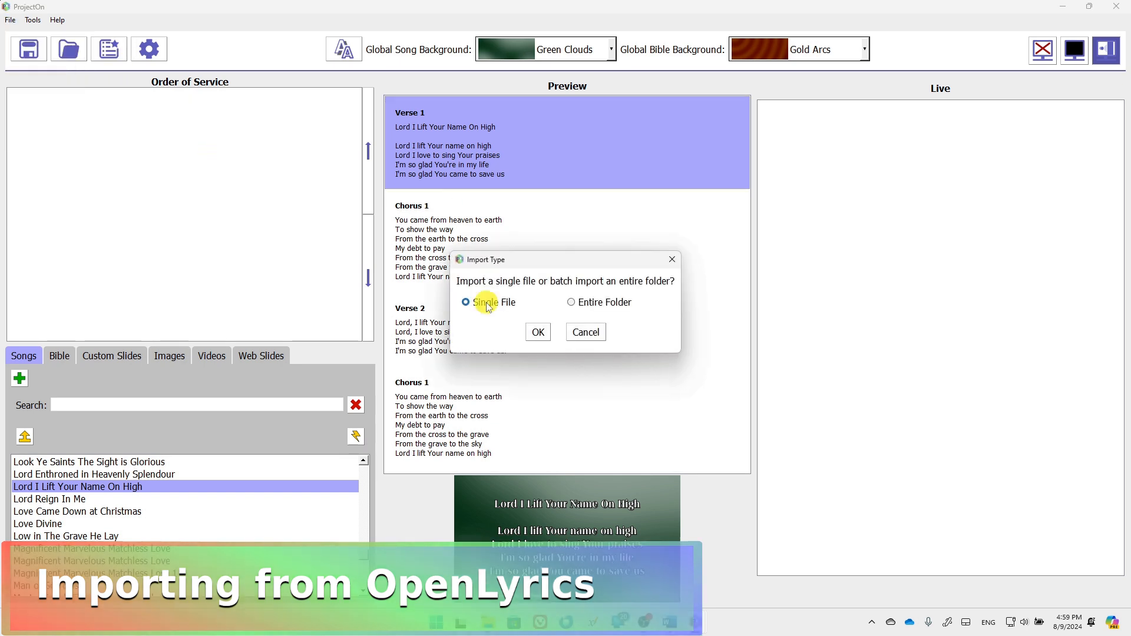
left_click(539, 333)
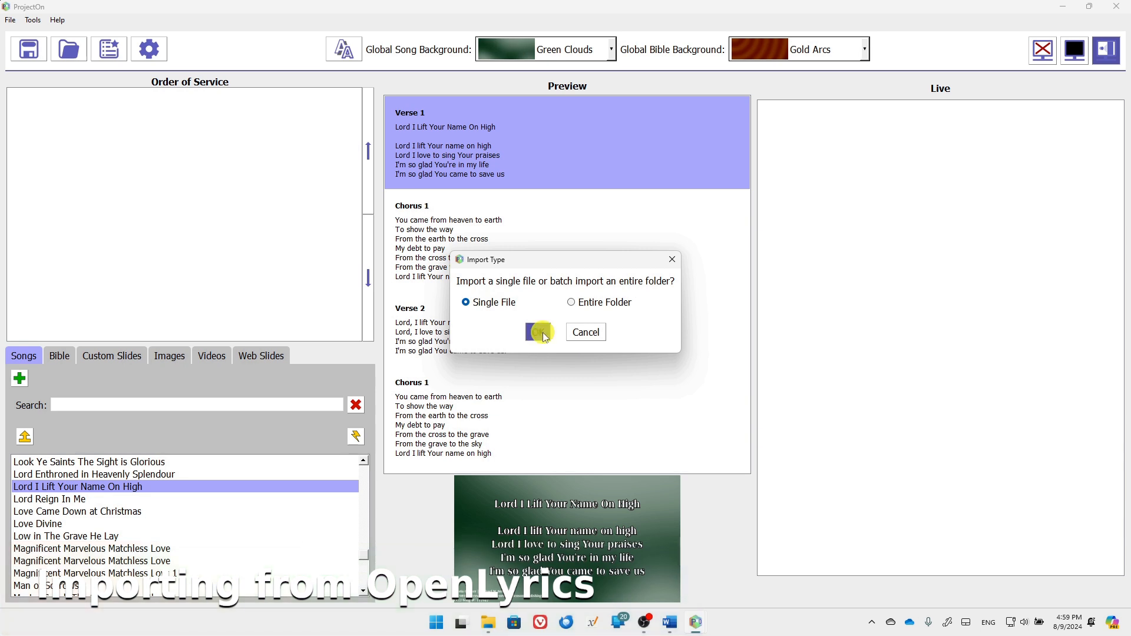
left_click(44, 135)
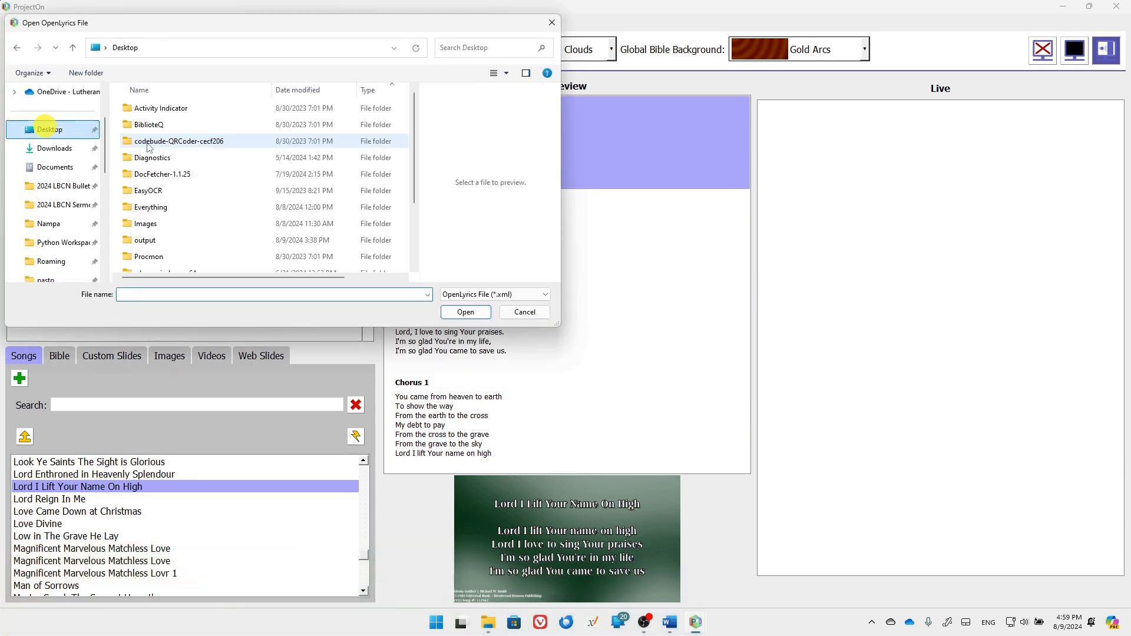
scroll(204, 226, "down", 5)
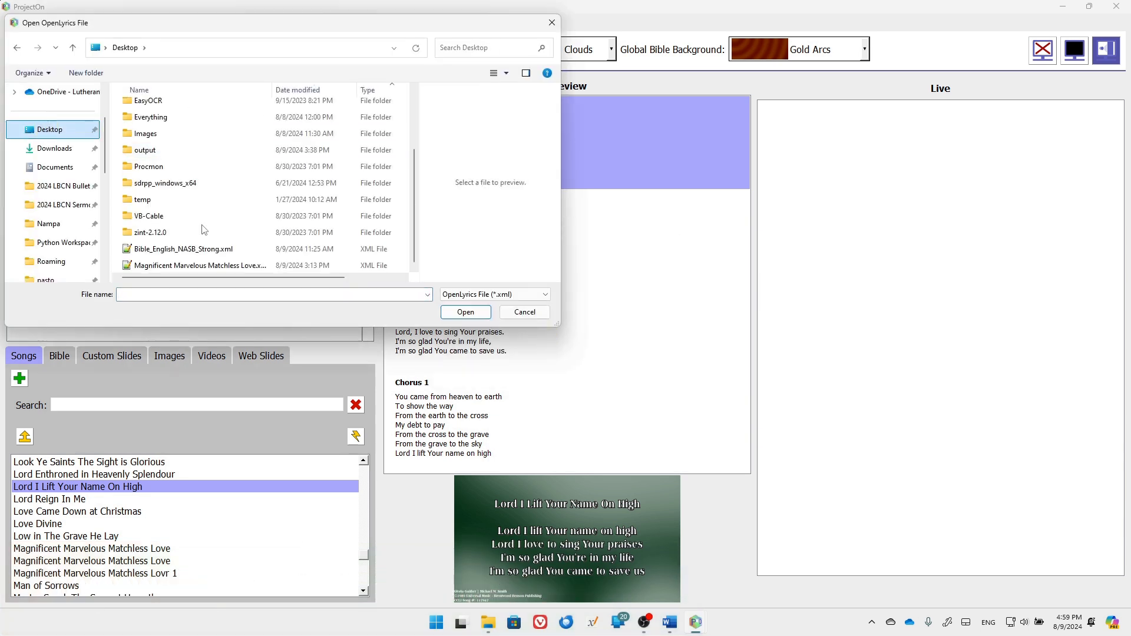
left_click(225, 269)
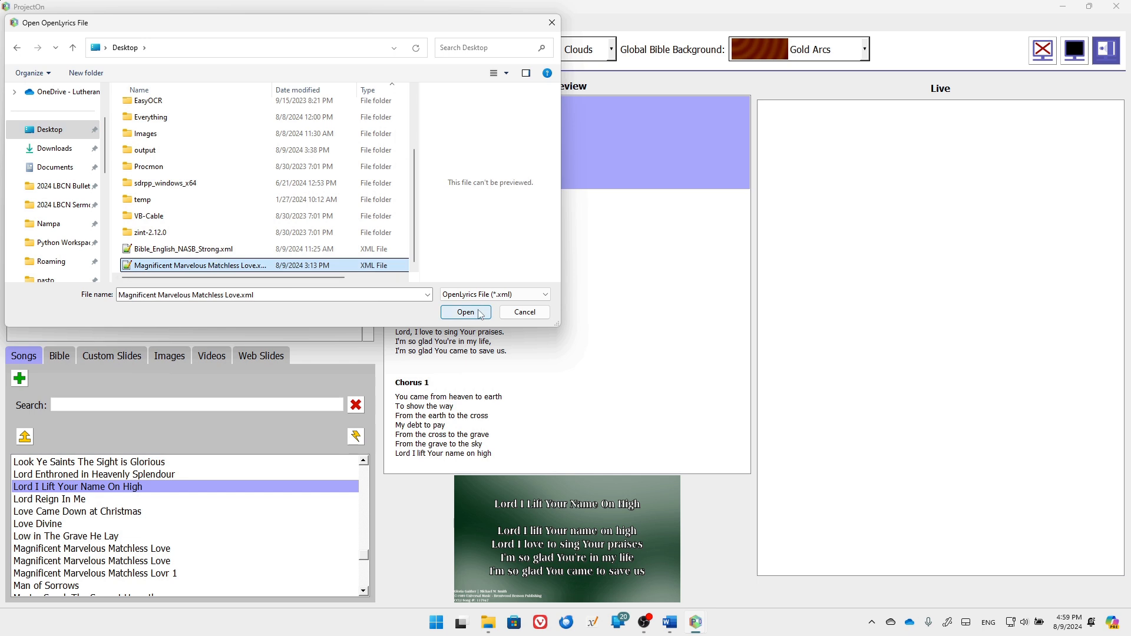
left_click(481, 313)
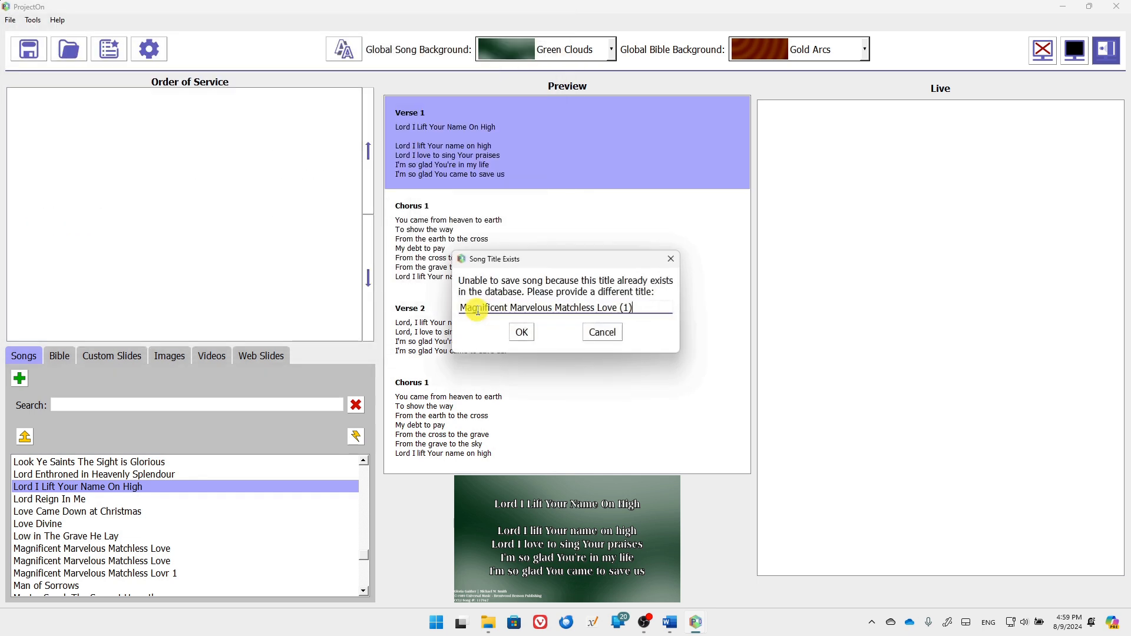
left_click(521, 332)
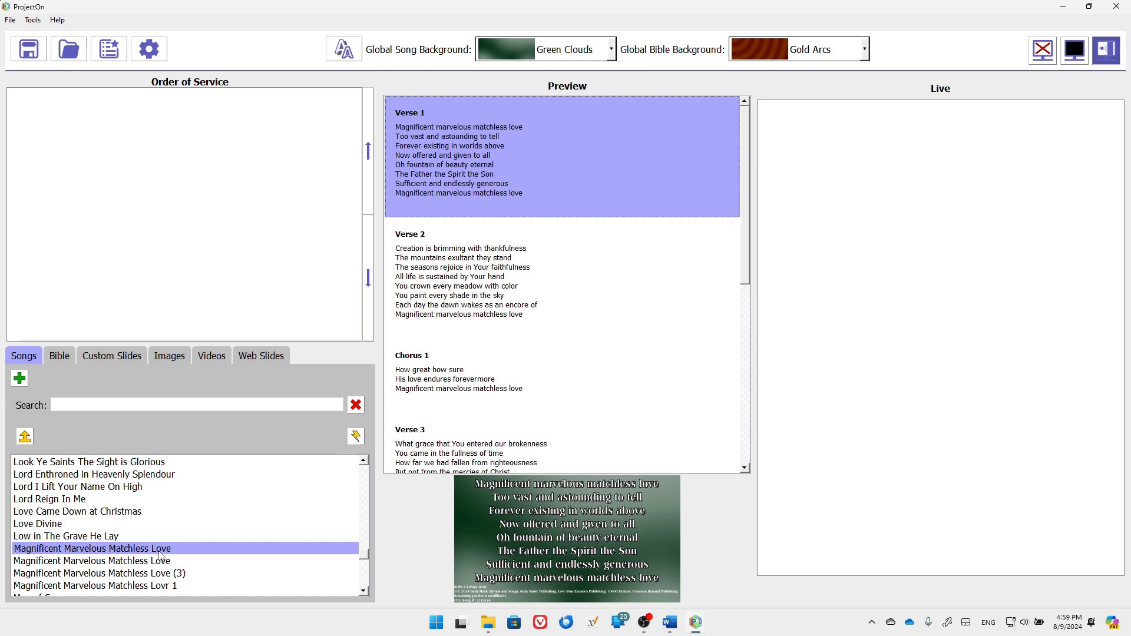
left_click(158, 548)
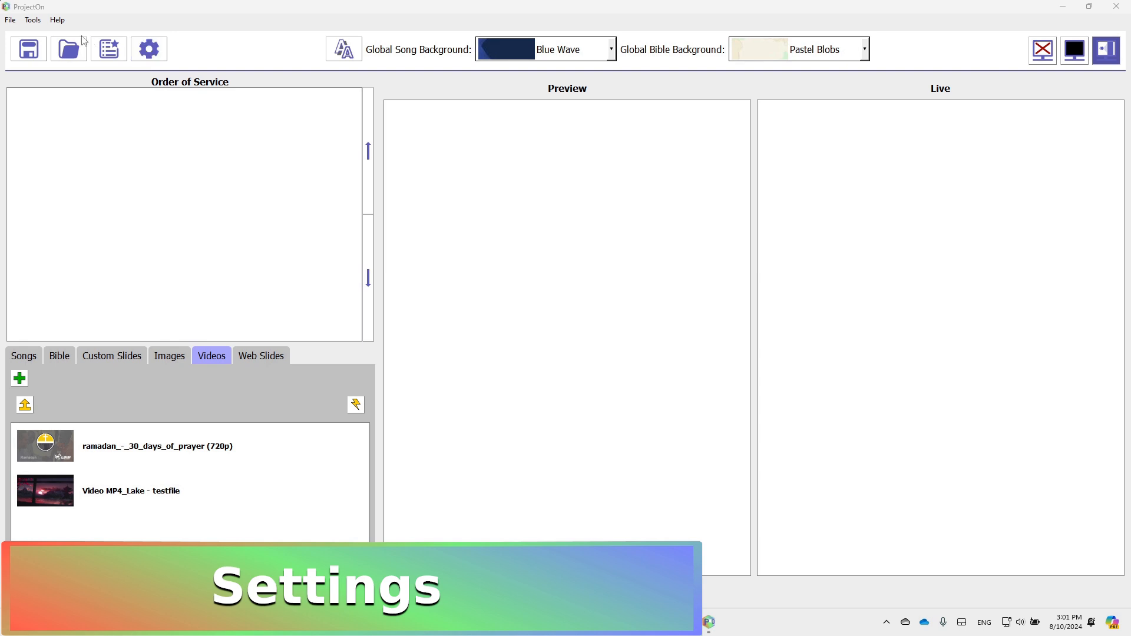
Open Settings, check the CCLI License # field, scroll through display and font options, raising stage font to 91
left_click(39, 23)
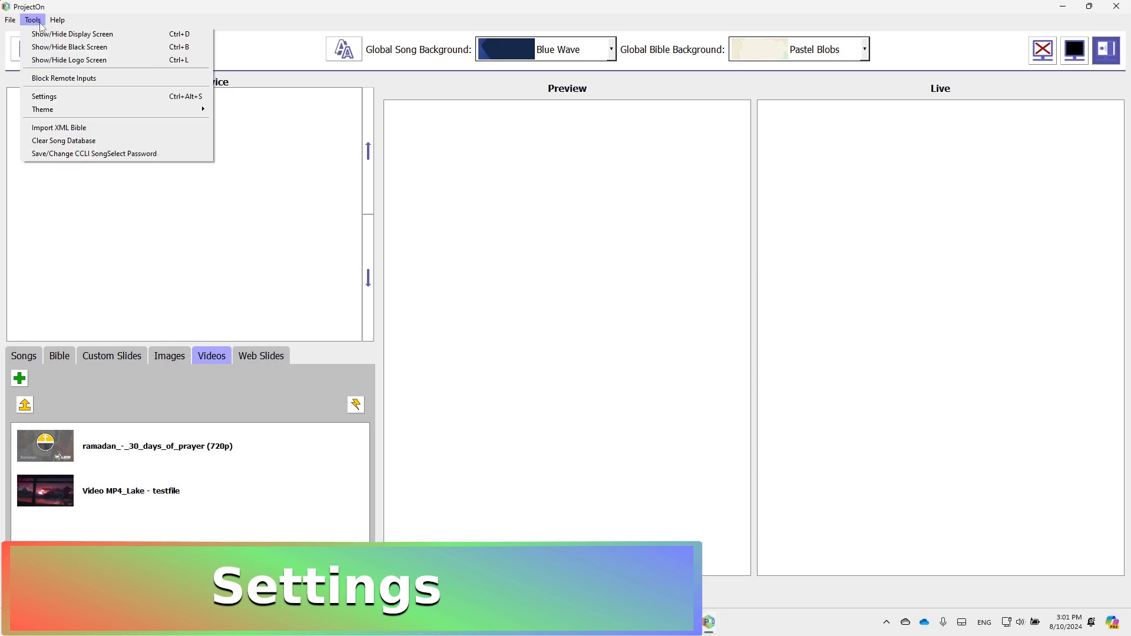
left_click(65, 96)
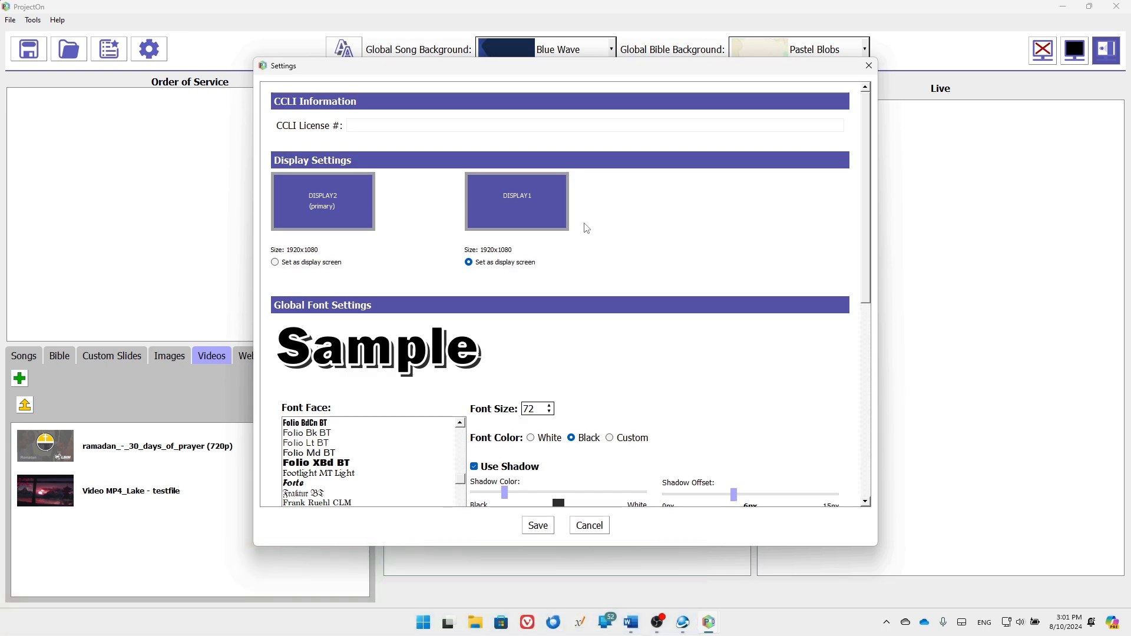
left_click(372, 126)
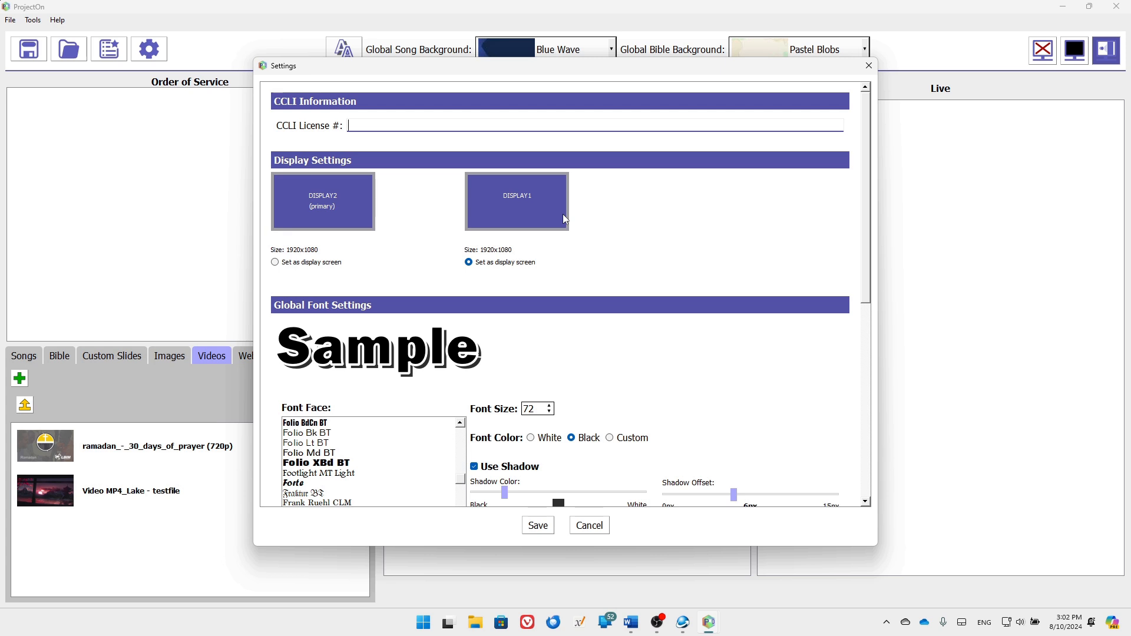
scroll(598, 219, "down", 1)
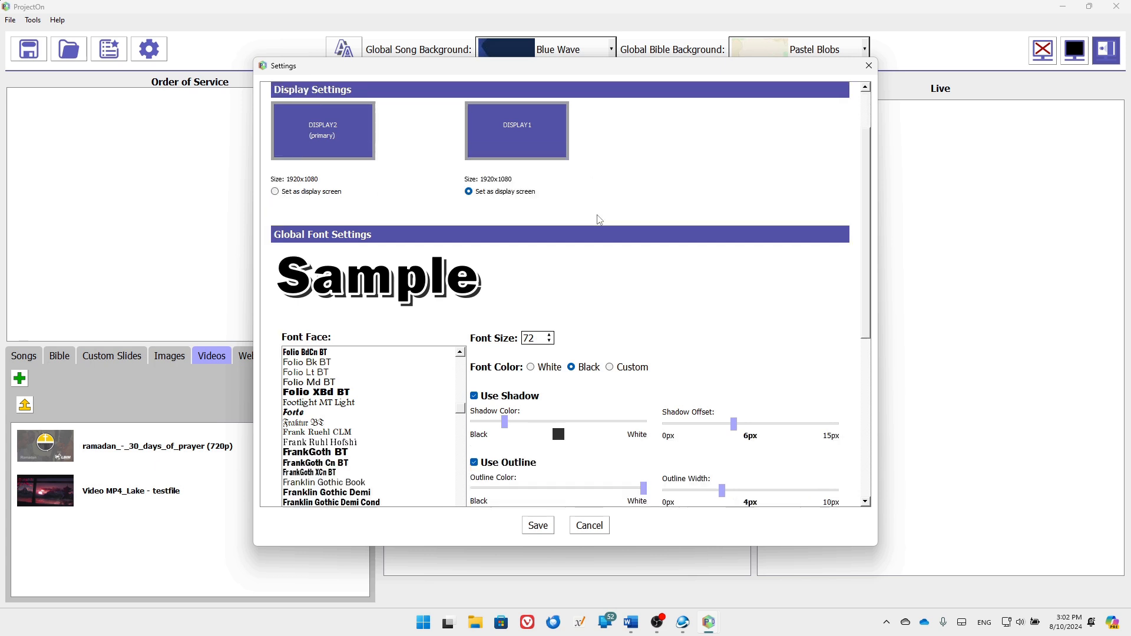
scroll(600, 219, "down", 1)
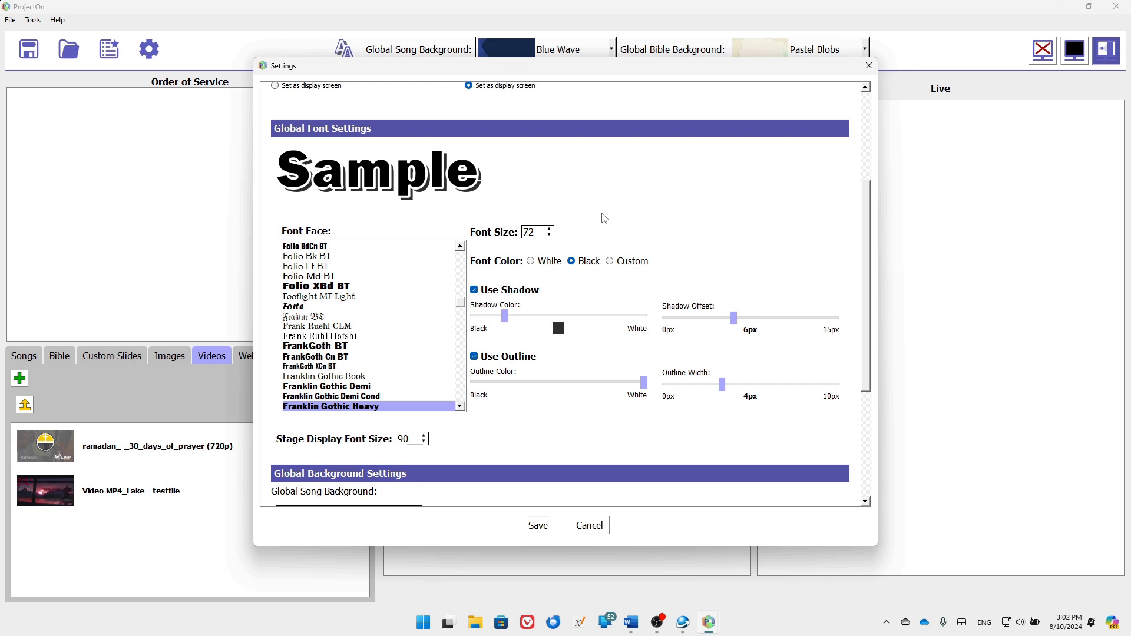
scroll(604, 218, "down", 3)
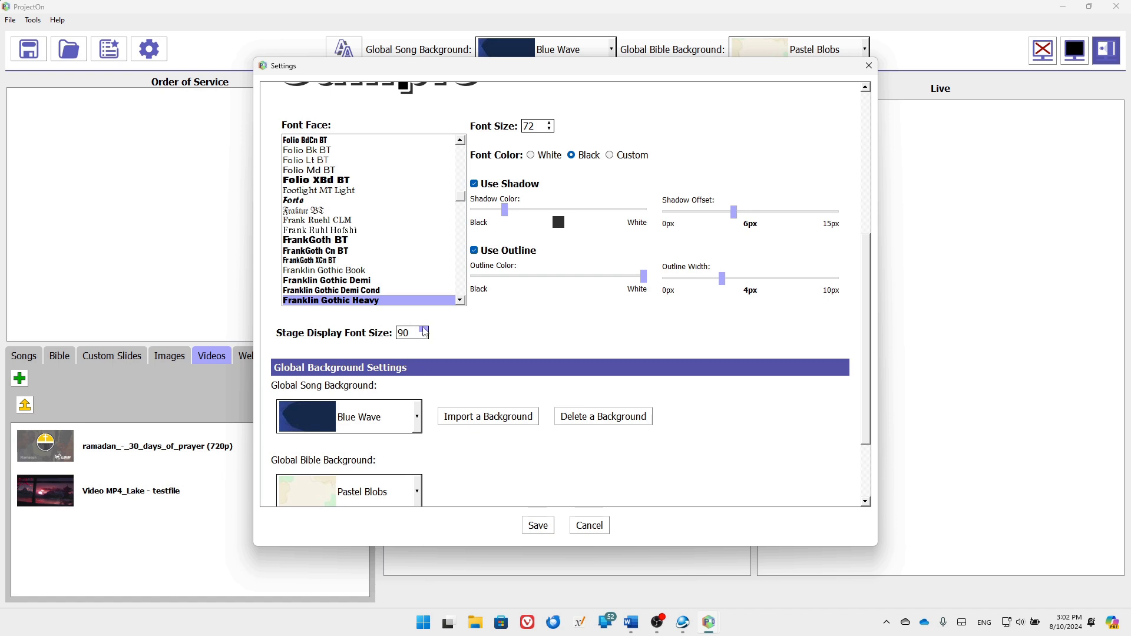
left_click(424, 330)
Return the stage display font size to 90 and keep 'background' as the logo image
left_click(424, 336)
left_click(424, 331)
left_click(424, 336)
scroll(614, 323, "down", 3)
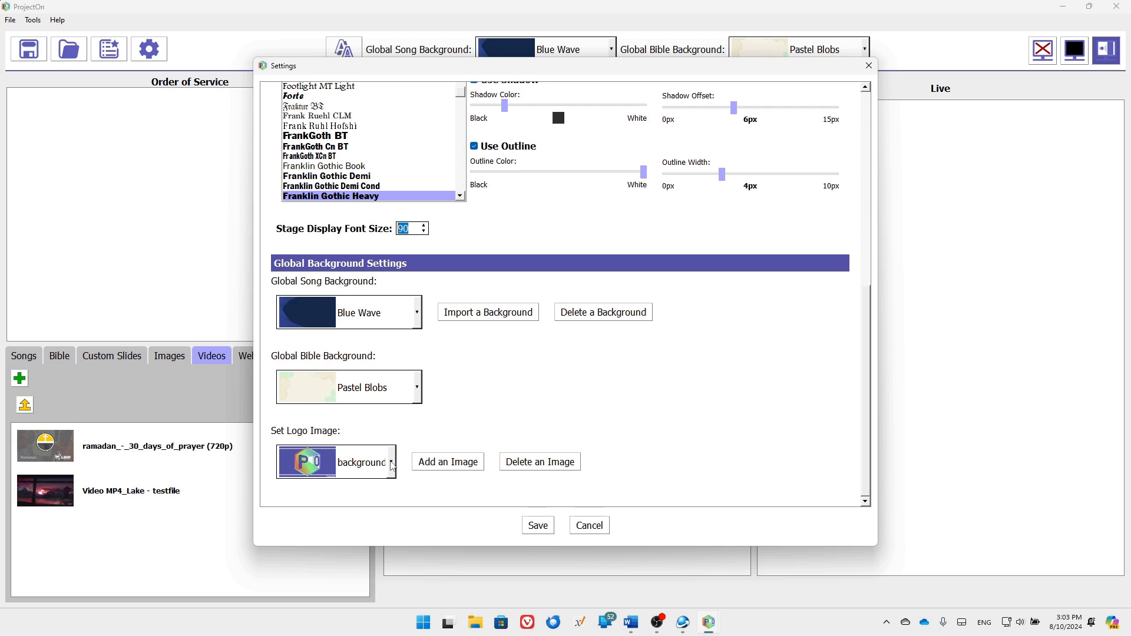
left_click(393, 466)
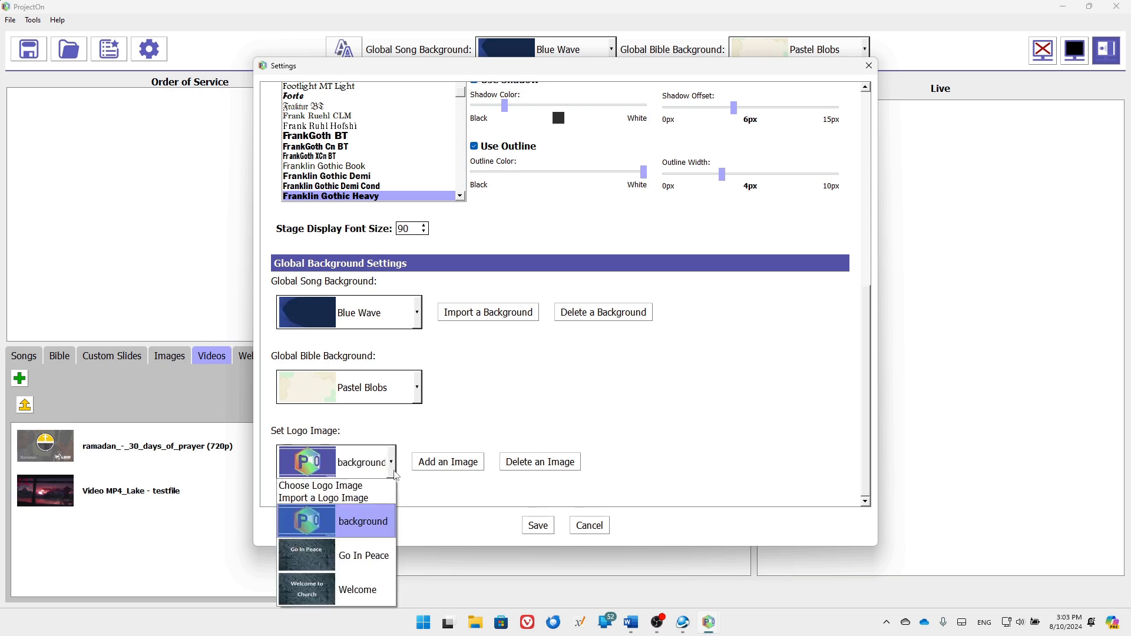
left_click(390, 532)
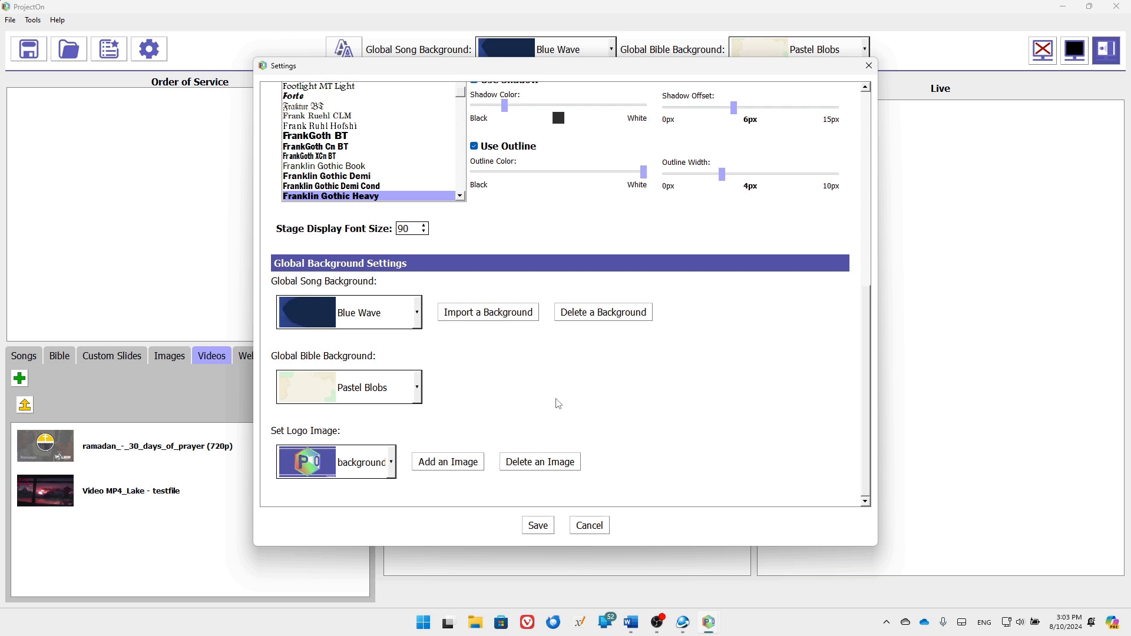
Open and cancel Import a Background and Delete a Background, then cancel Settings
left_click(474, 313)
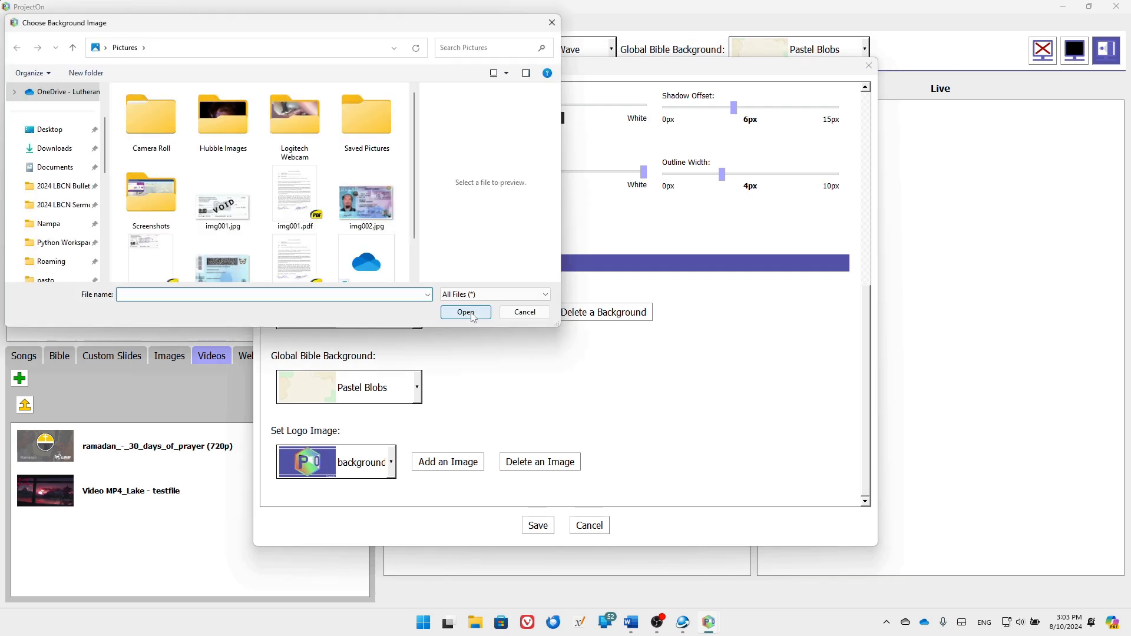
left_click(515, 314)
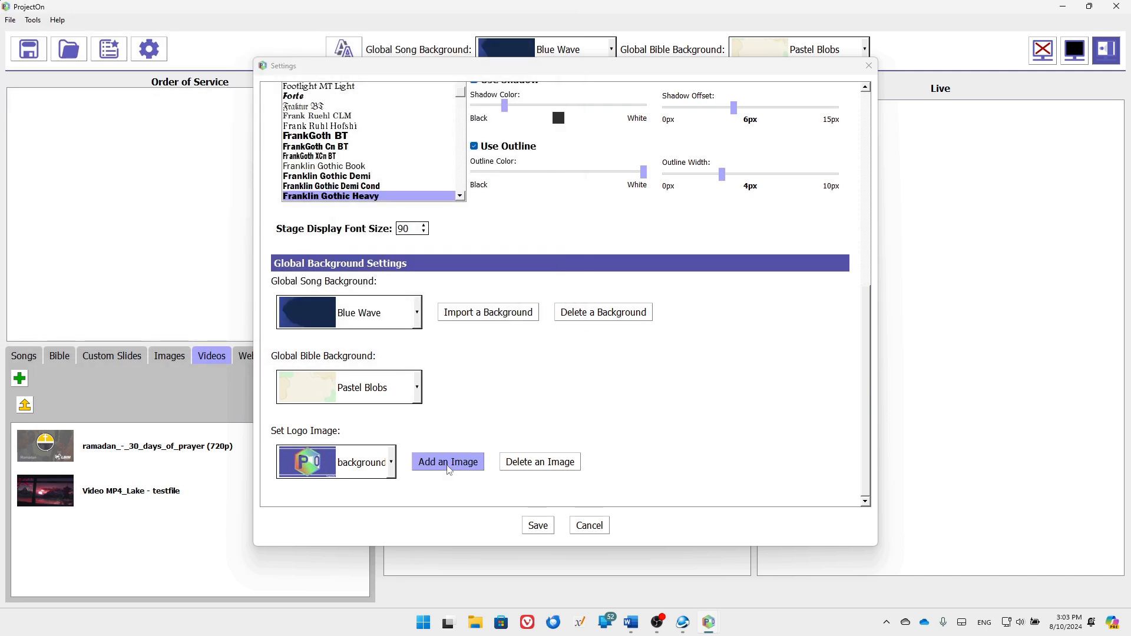
left_click(603, 318)
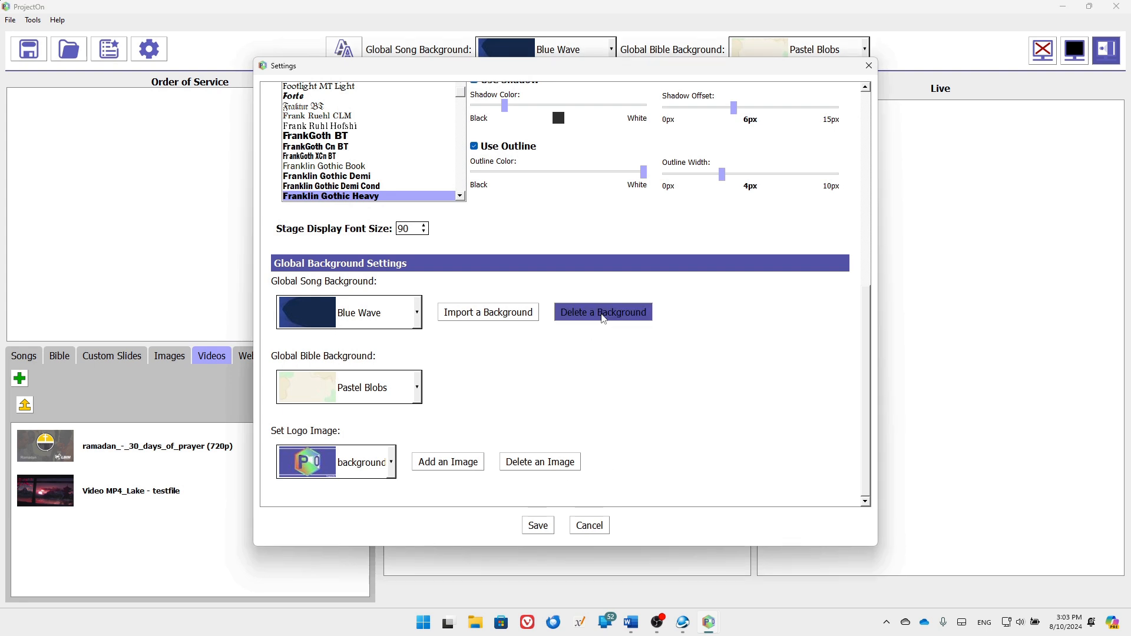
left_click(612, 304)
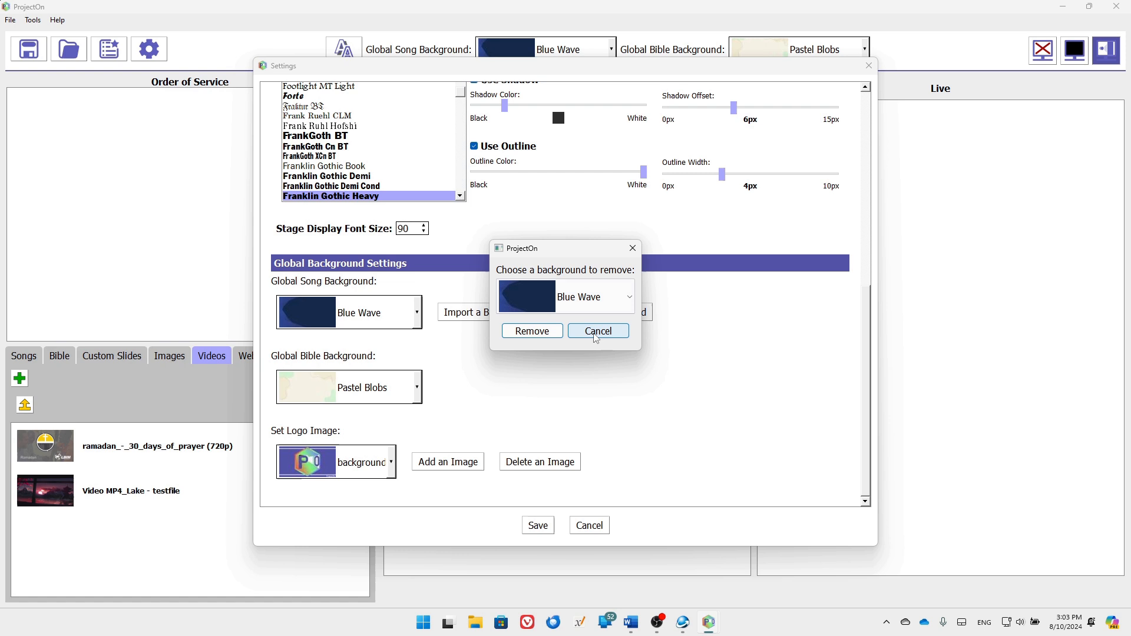
left_click(597, 331)
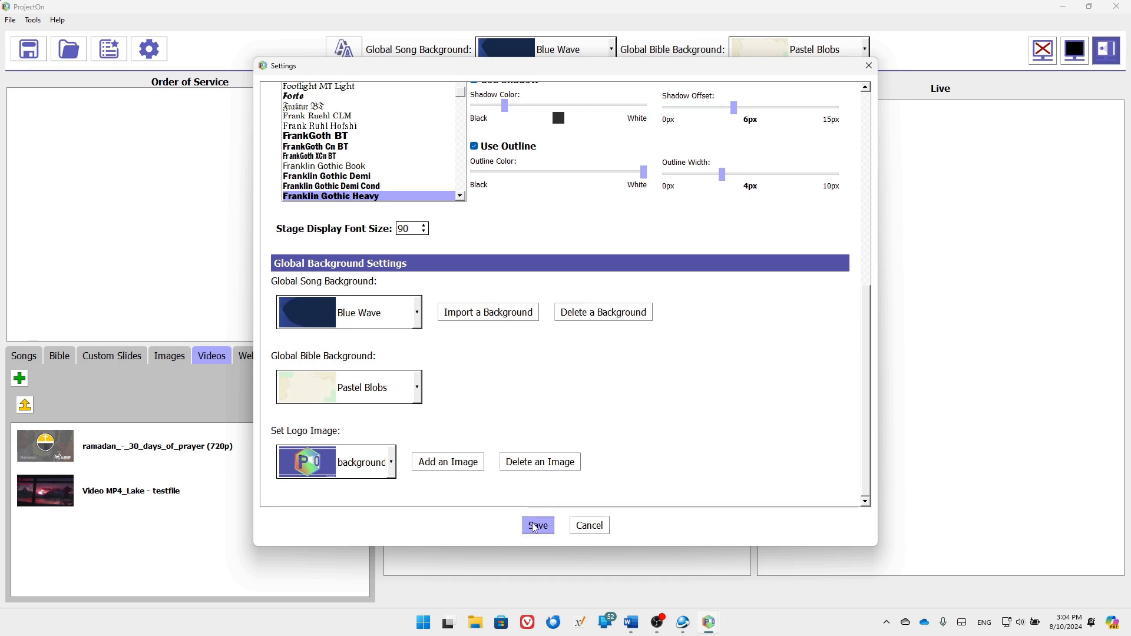
left_click(596, 531)
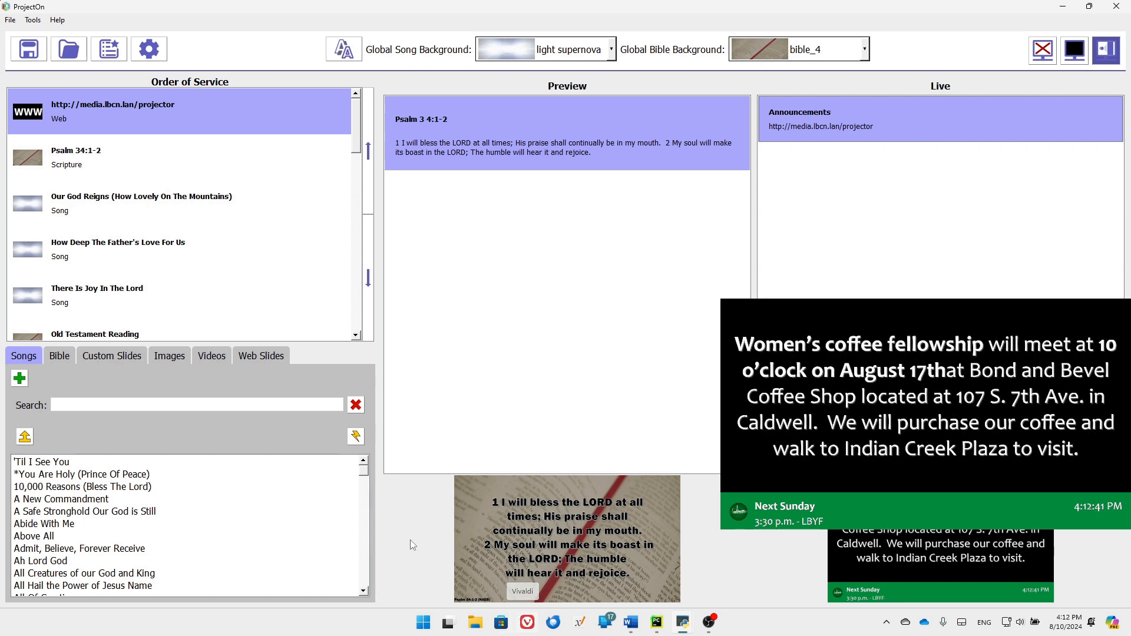
Open the Help menu with the full order of service loaded
left_click(58, 20)
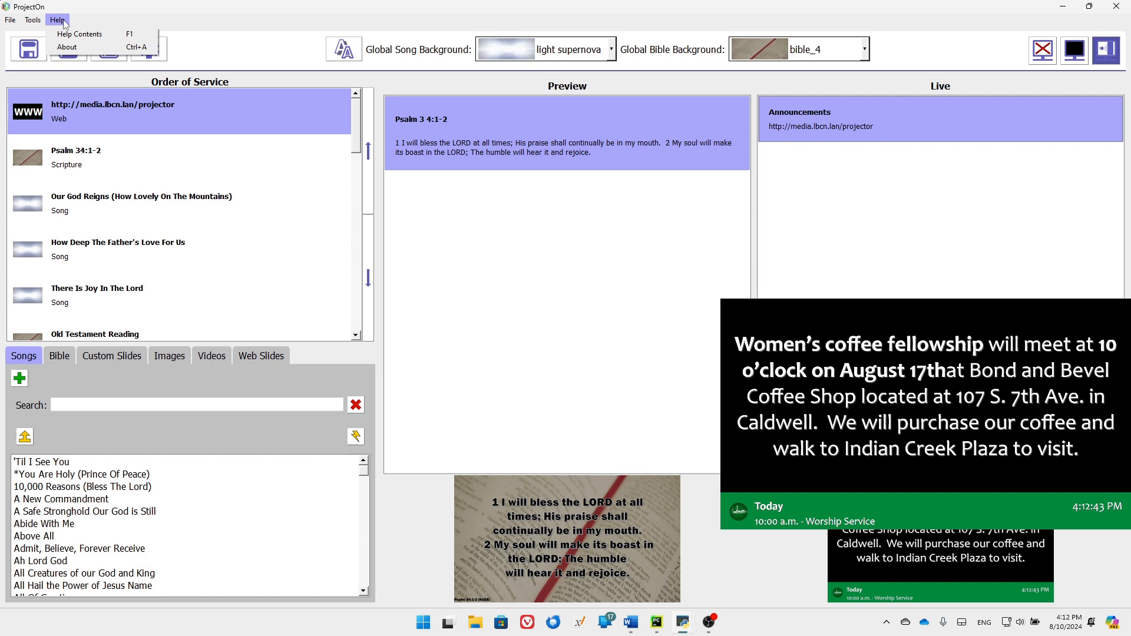
Read the remote web addresses in Help > About
left_click(89, 47)
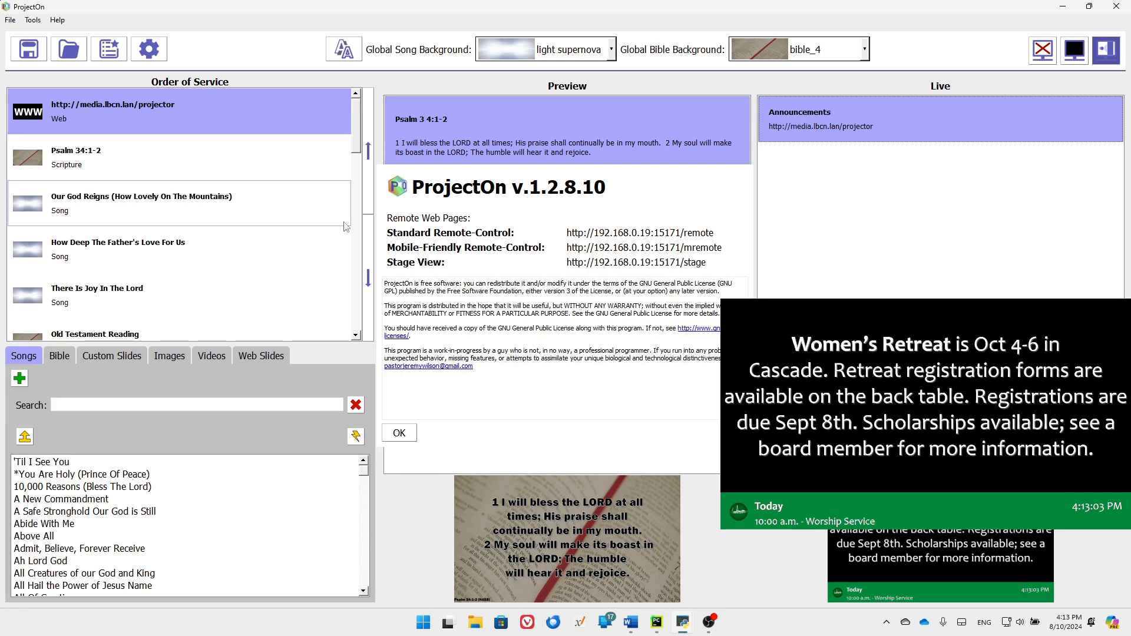
left_click(399, 433)
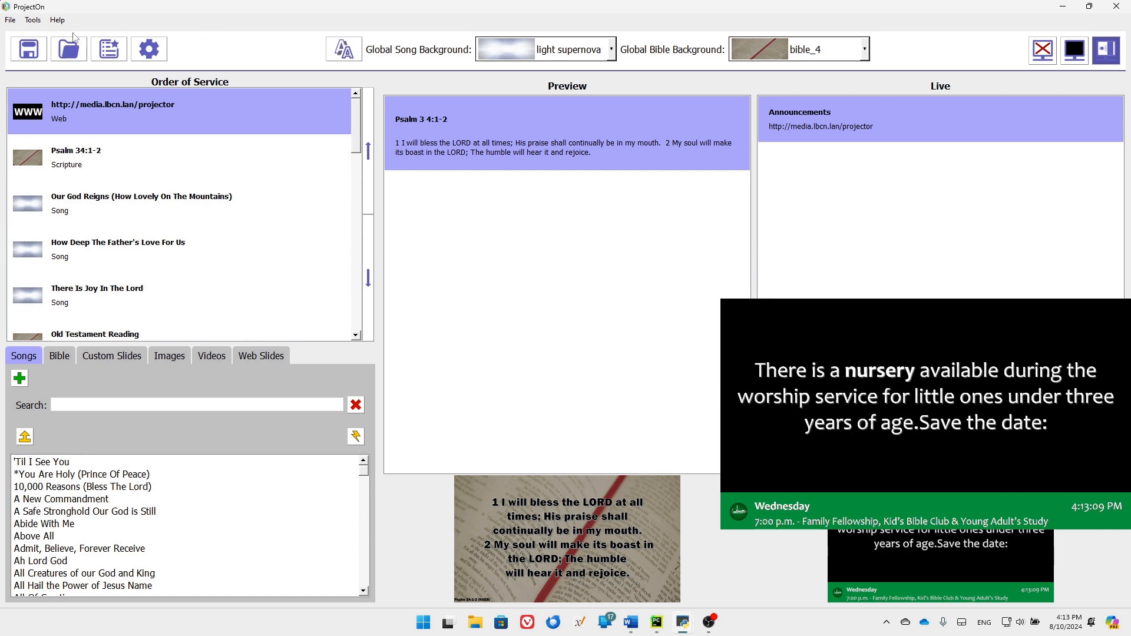
left_click(57, 20)
left_click(98, 47)
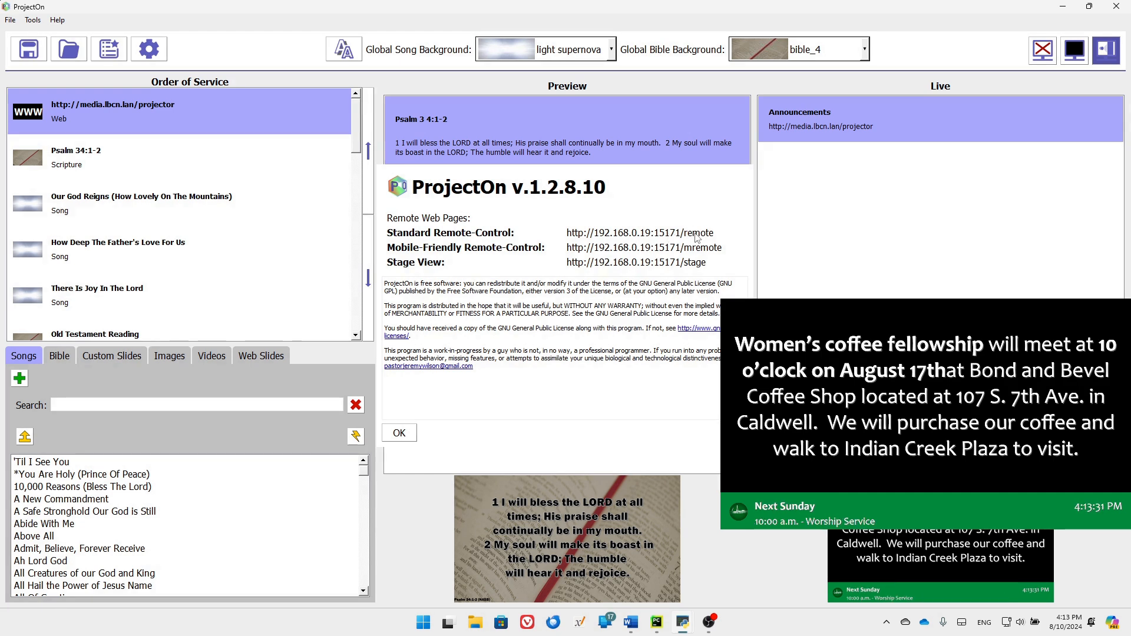
left_click(572, 545)
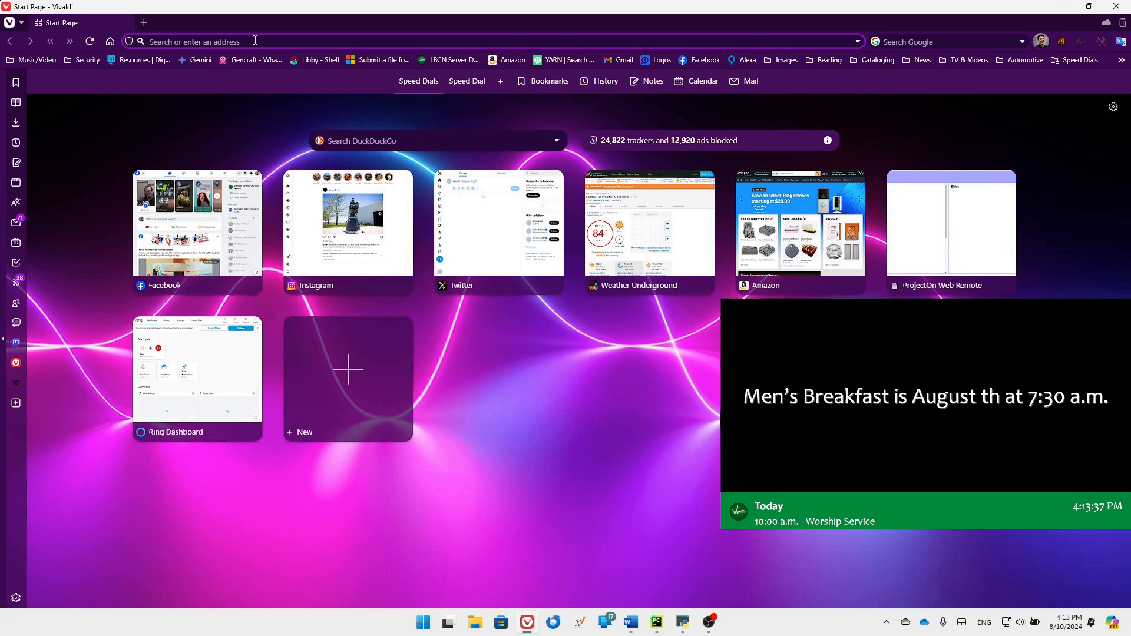
type("http://192.168.0.19:1517")
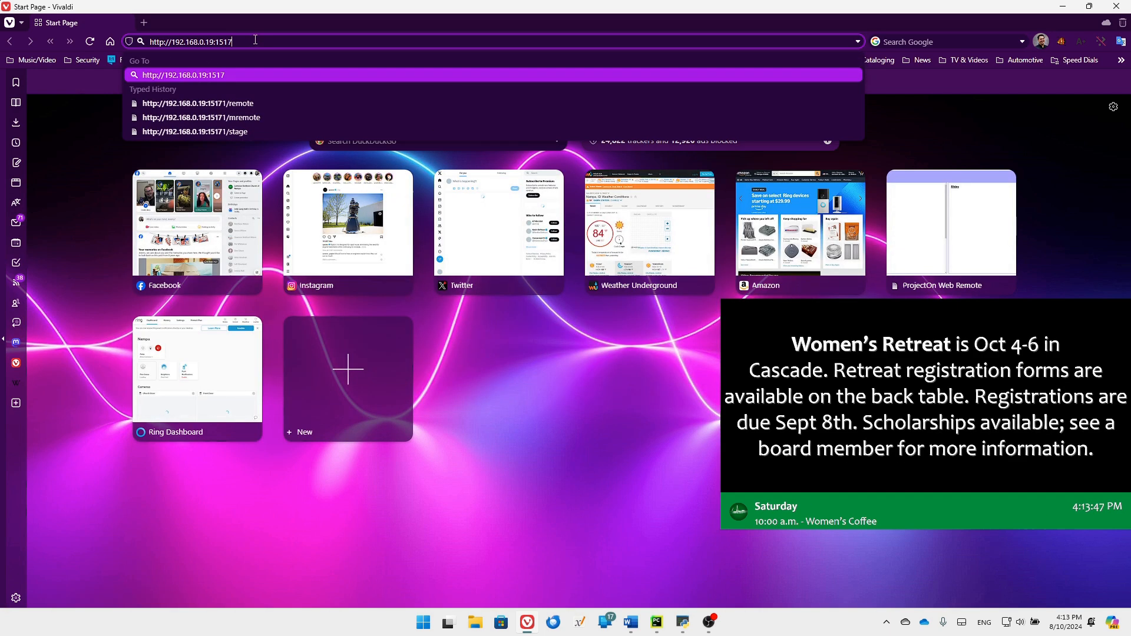
type("1/remote")
key("Return")
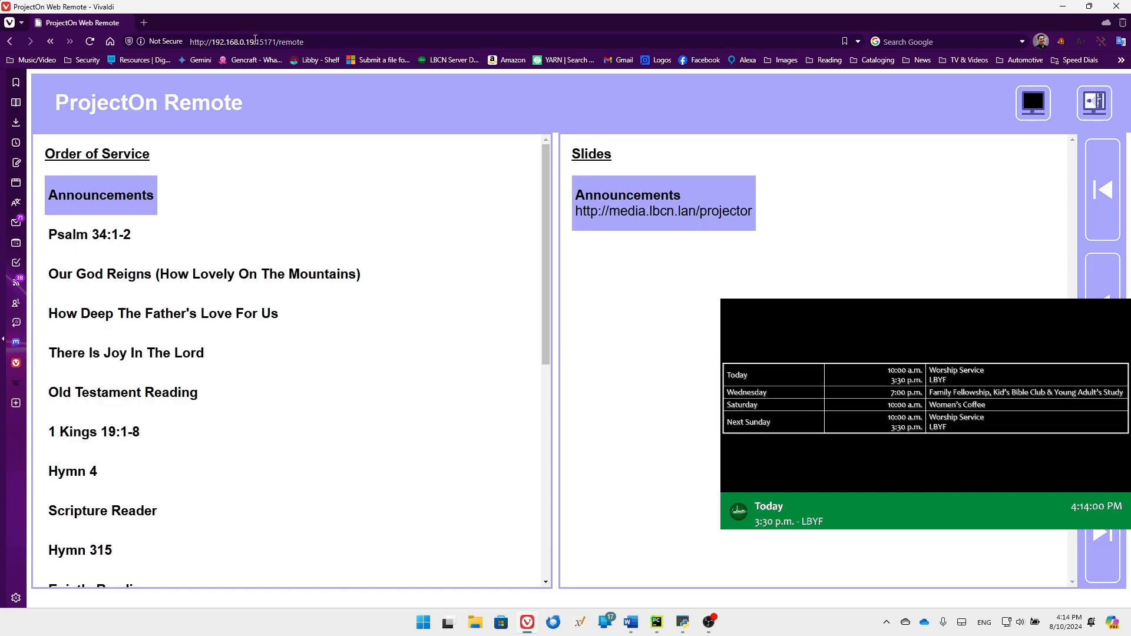